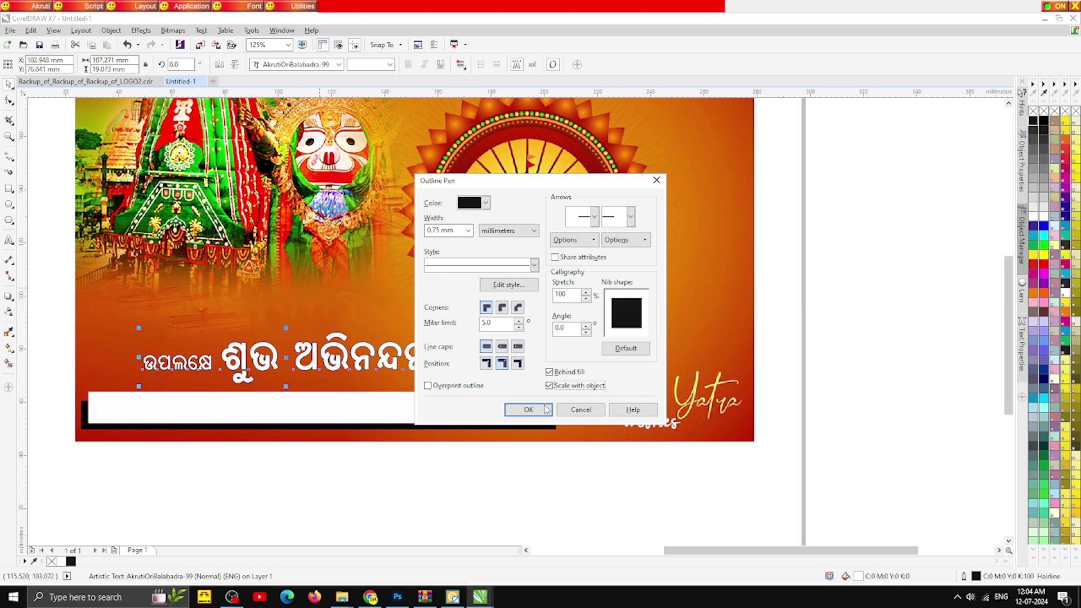
Give the white ଶୁଭ ଅଭିନନ୍ଦନ greeting a black 2.0 mm outline with rounded corners, placed behind the fill and scaling with the object
left_click(528, 409)
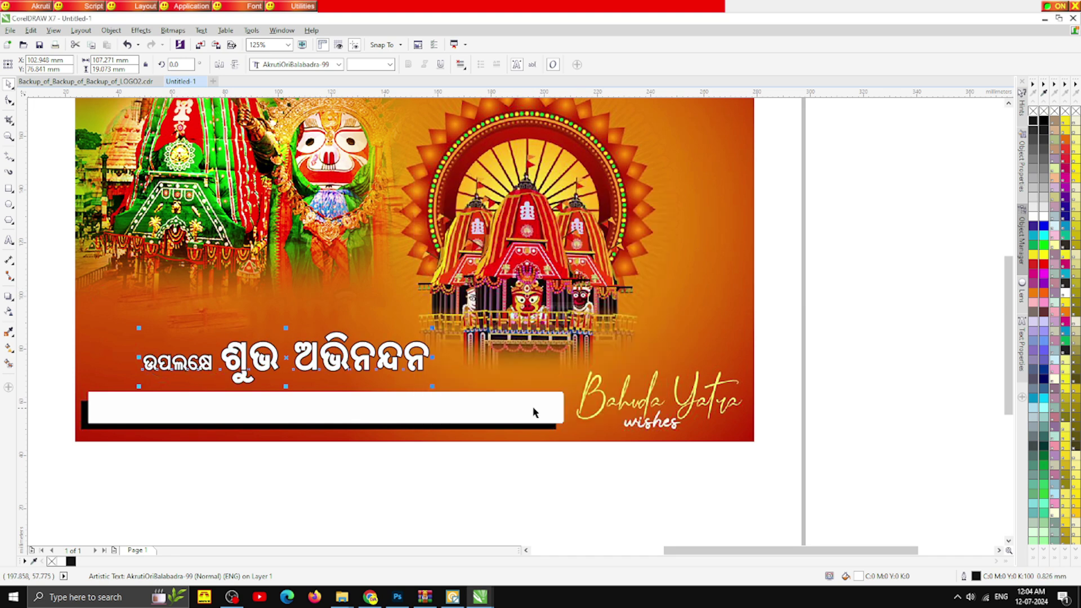
key("F12")
left_click(468, 232)
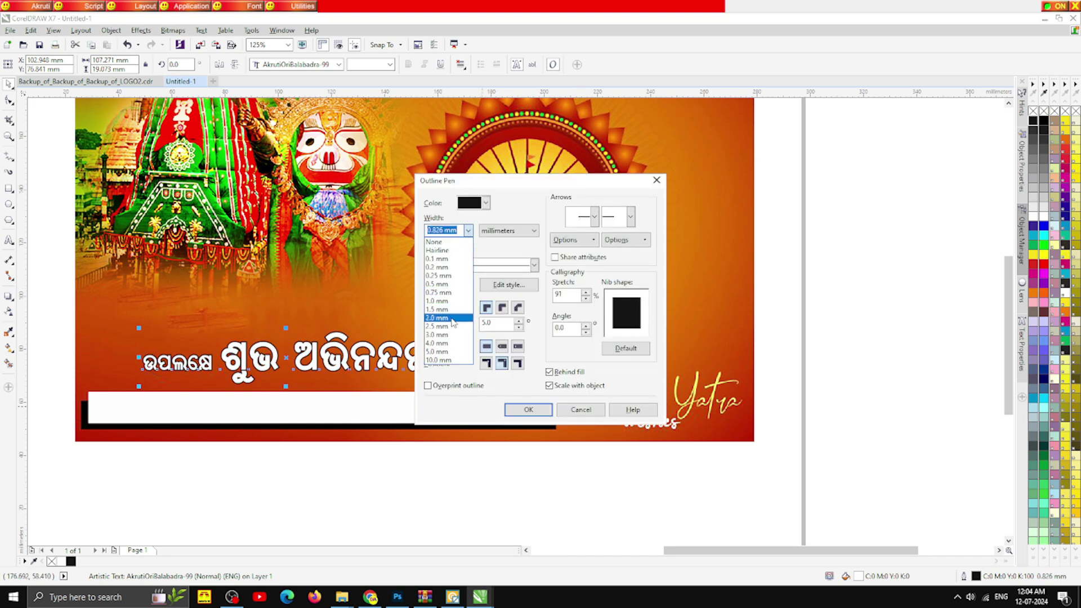
left_click(450, 316)
left_click(502, 306)
left_click(529, 407)
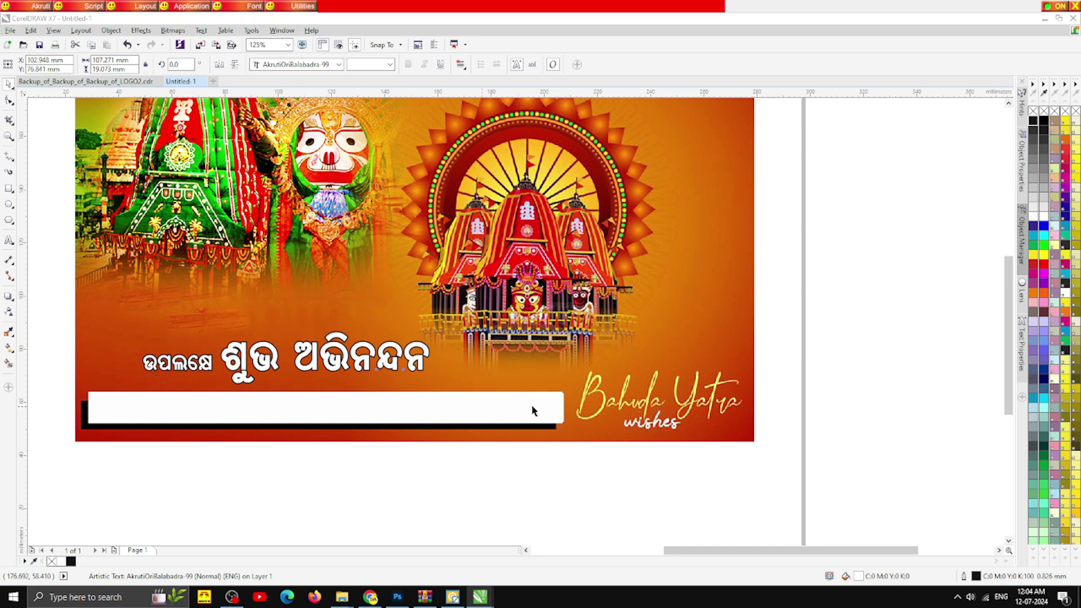
left_click(473, 488)
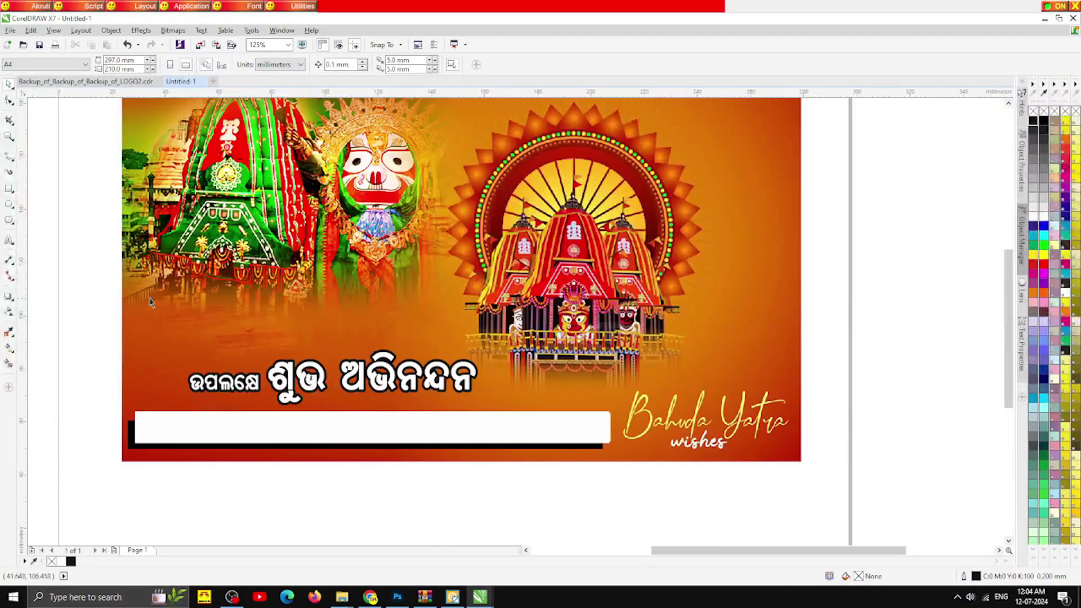
Create artistic text reading "ବାହୁଡା ଯାତ୍ରା" in the AkrutiOriSantosh-99 font on the banner above the greeting line
left_click(9, 240)
left_click(179, 295)
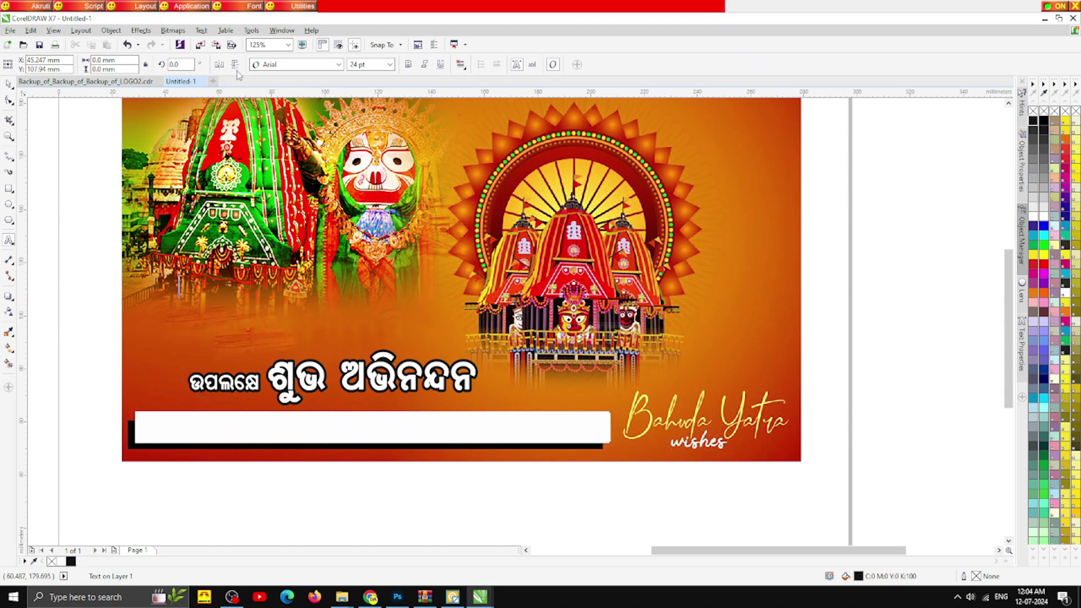
left_click(338, 64)
scroll(304, 217, "down", 20)
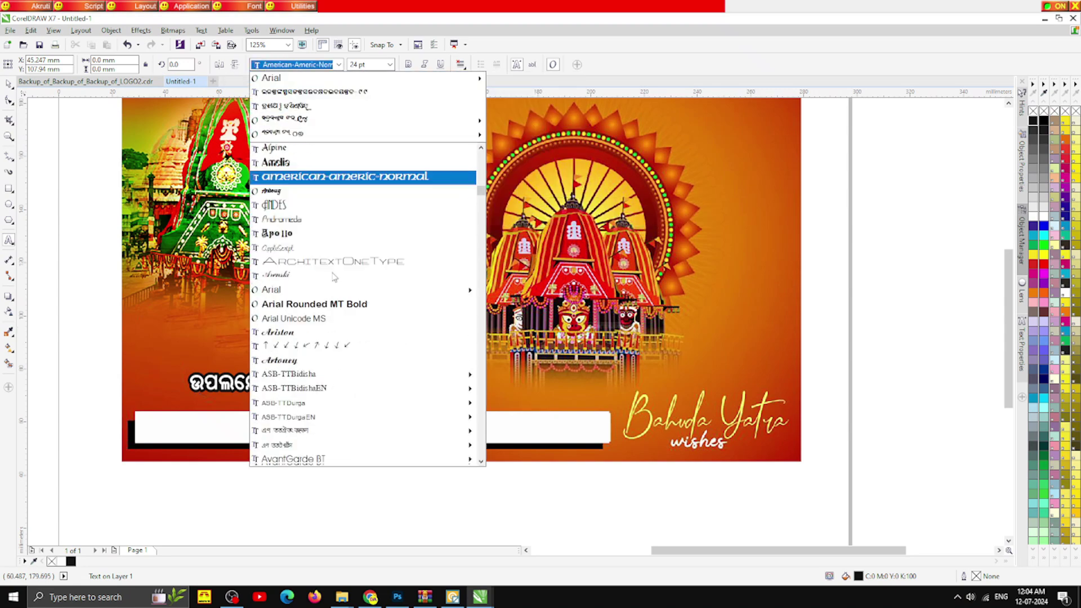
scroll(338, 346, "down", 12)
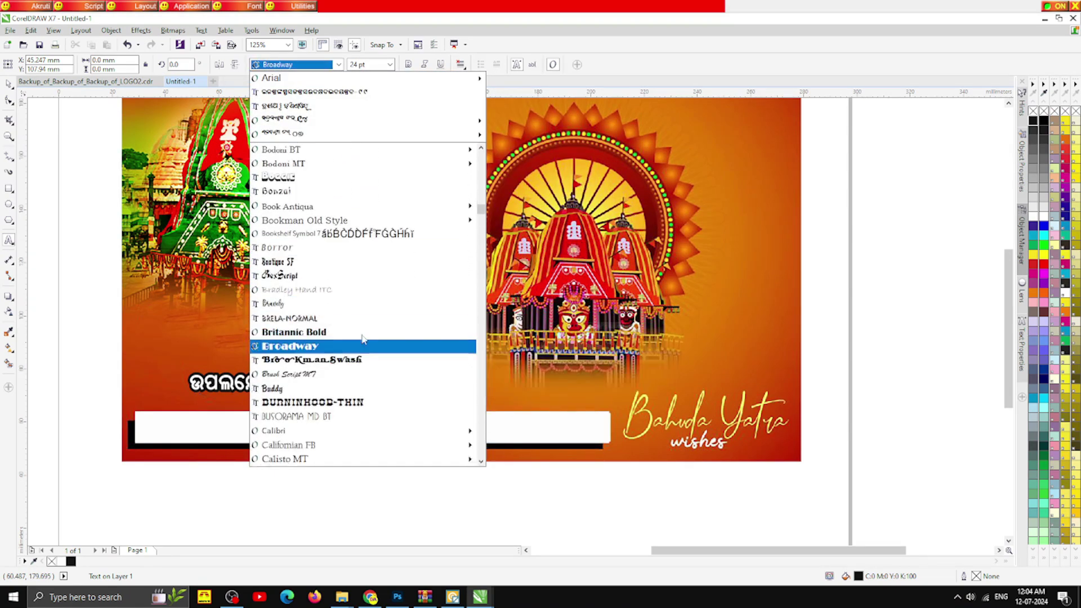
scroll(354, 332, "down", 5)
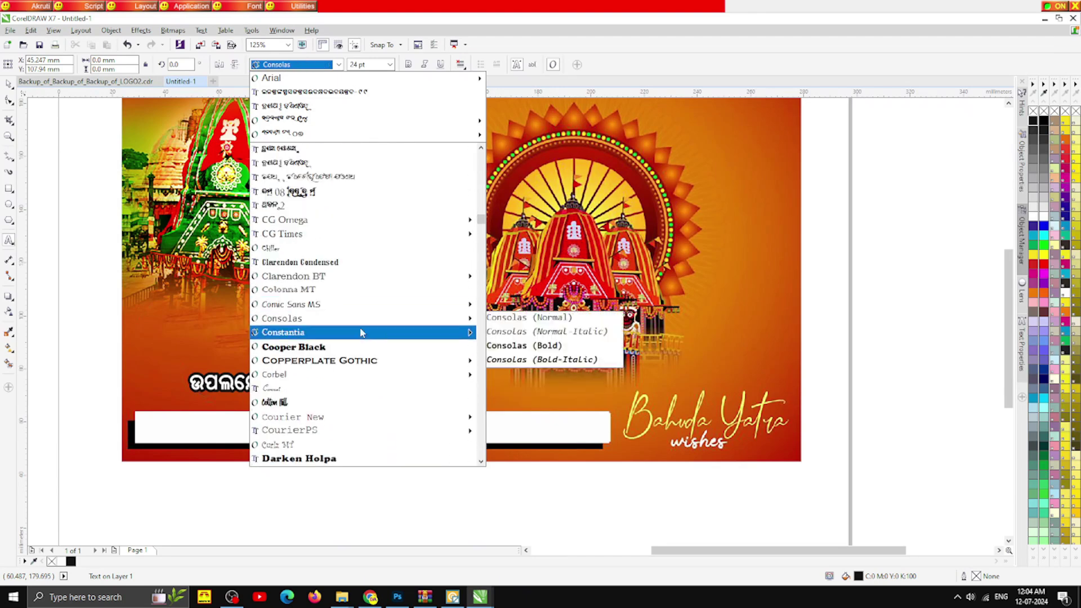
scroll(357, 315, "up", 3)
scroll(372, 307, "down", 8)
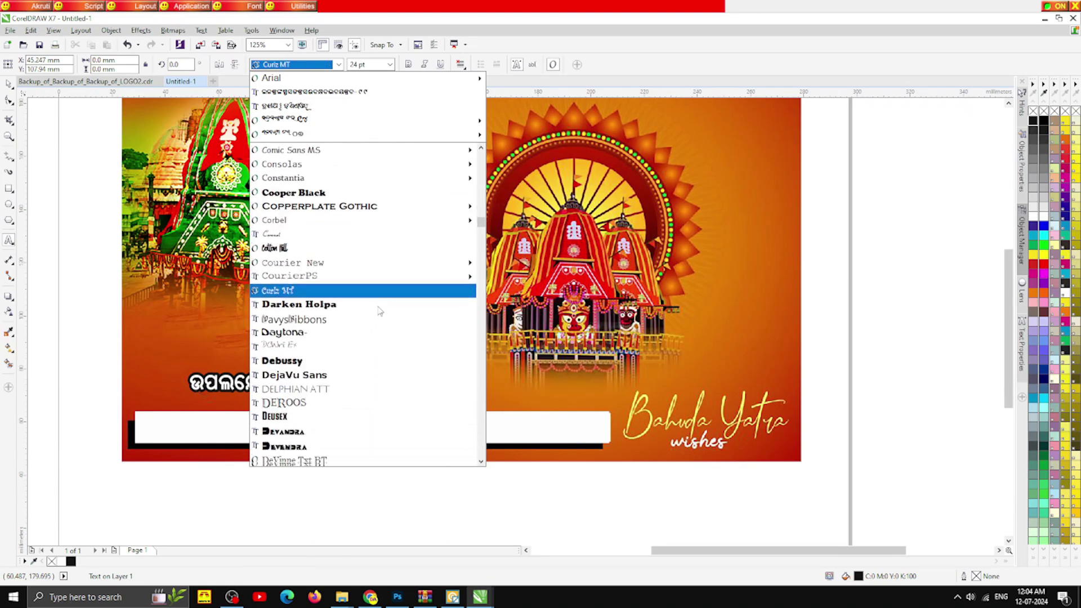
scroll(383, 293, "up", 8)
scroll(372, 276, "up", 15)
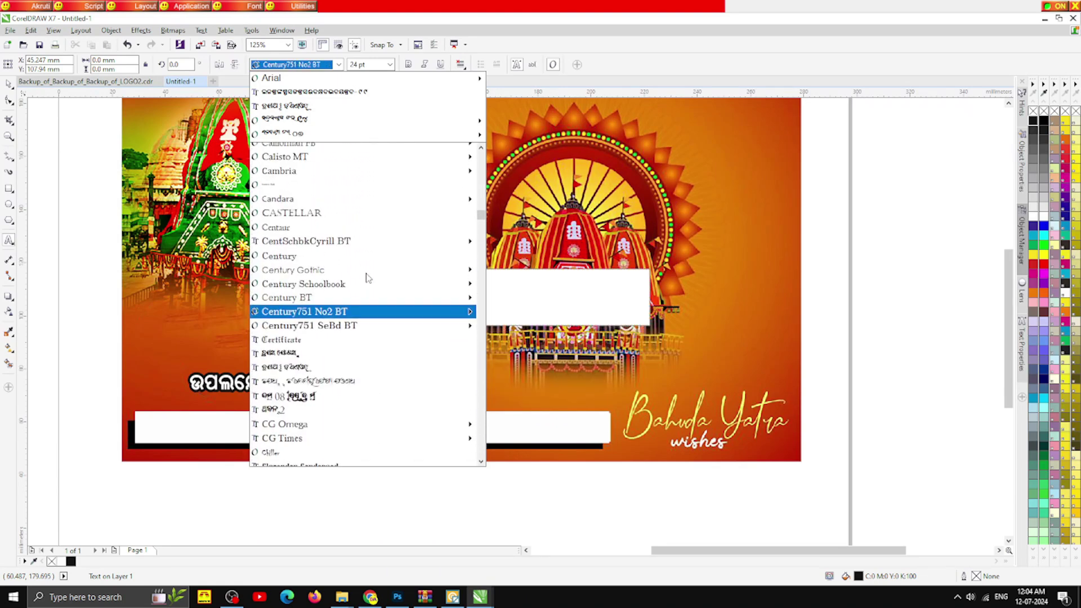
mouse_move(438, 233)
scroll(417, 209, "up", 12)
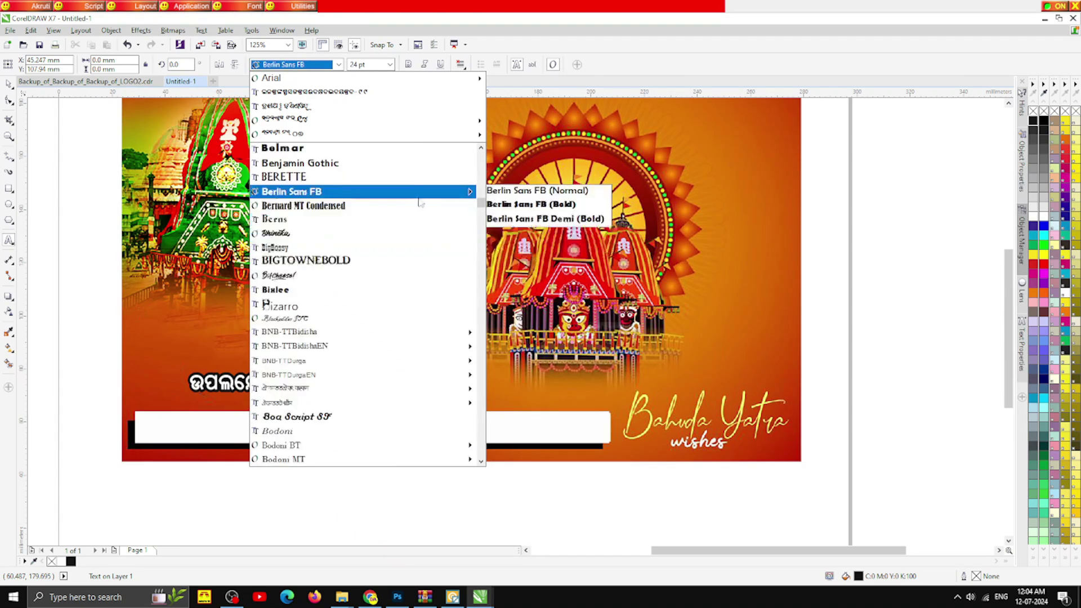
scroll(366, 193, "up", 10)
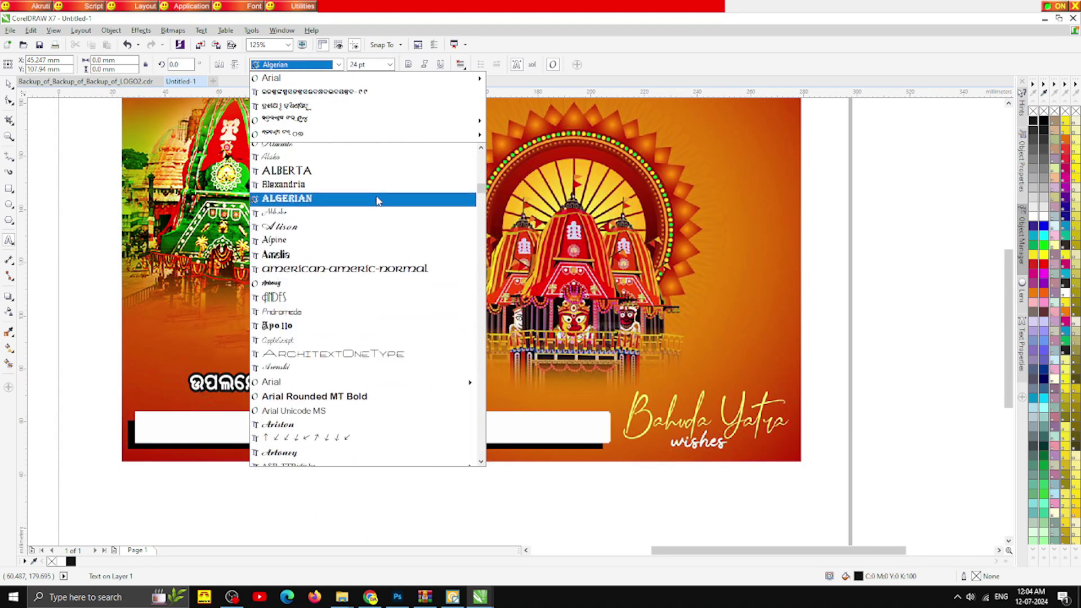
mouse_move(445, 211)
scroll(427, 209, "up", 14)
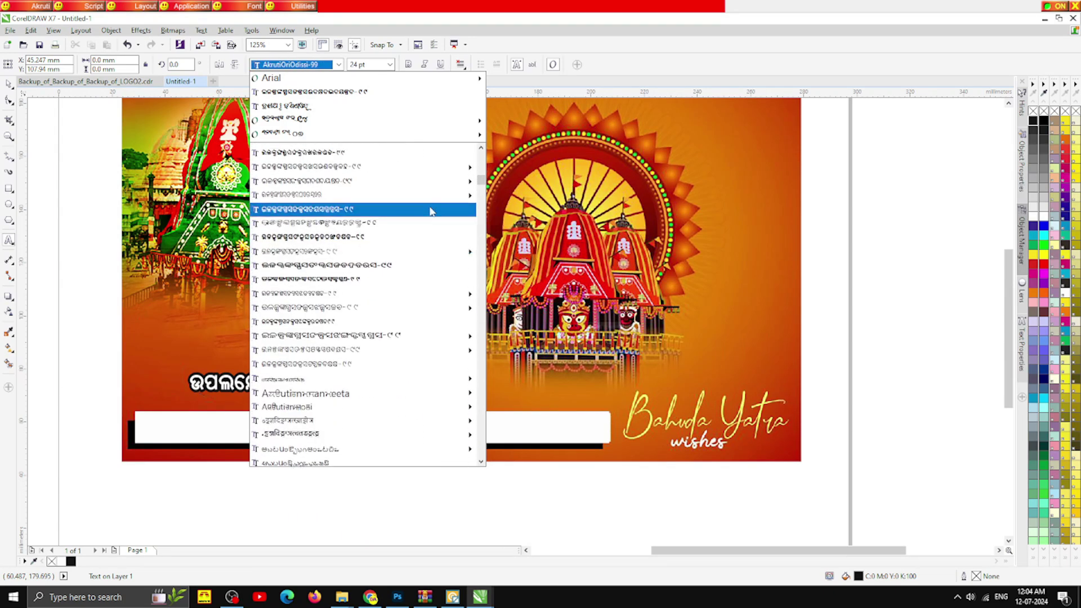
mouse_move(397, 207)
scroll(397, 214, "up", 8)
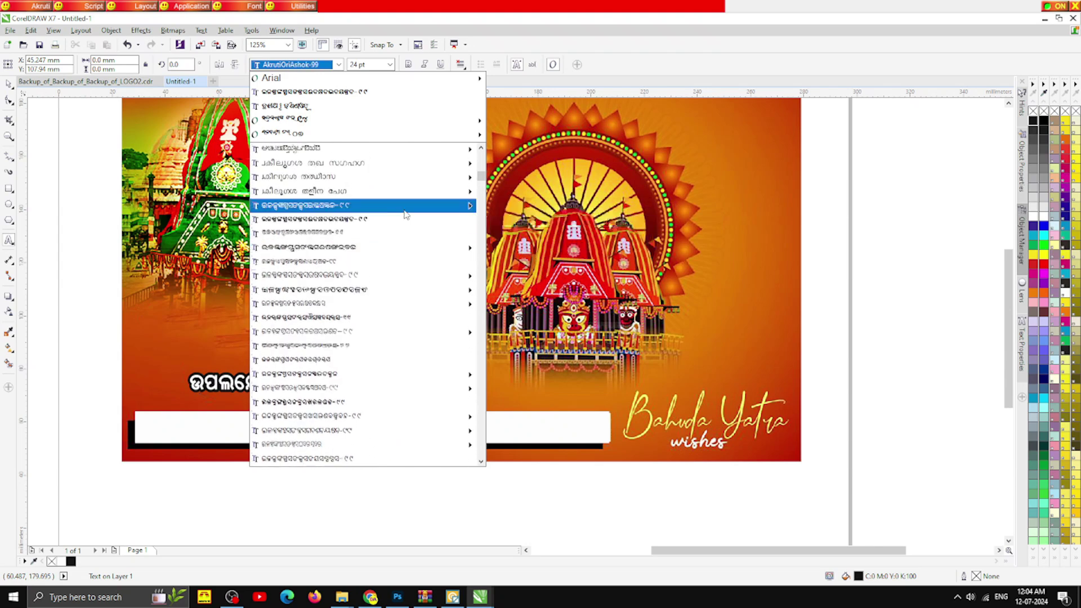
mouse_move(321, 374)
scroll(324, 374, "down", 2)
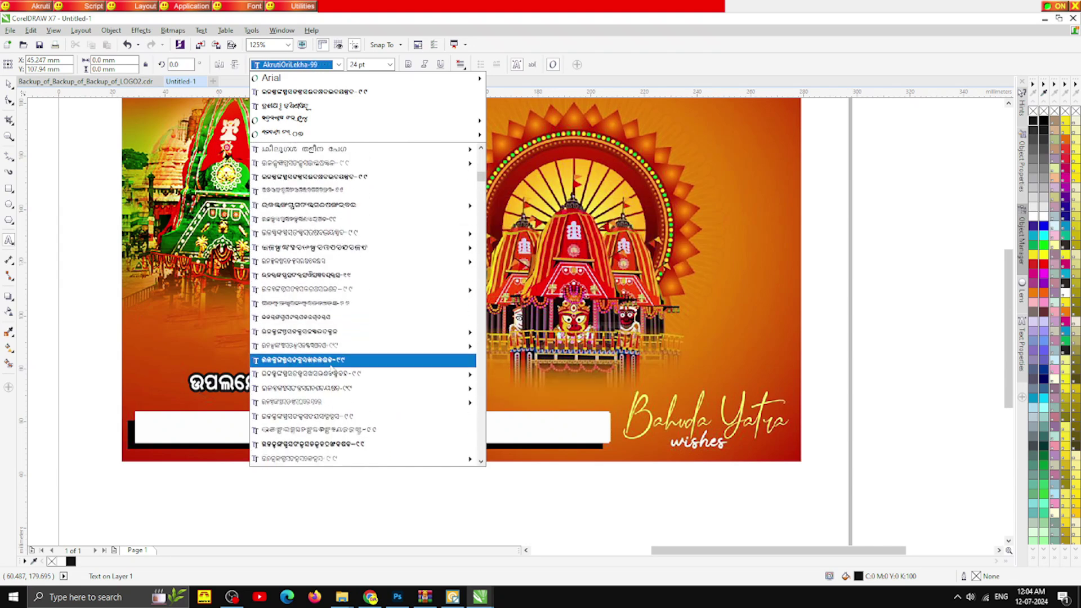
left_click(312, 436)
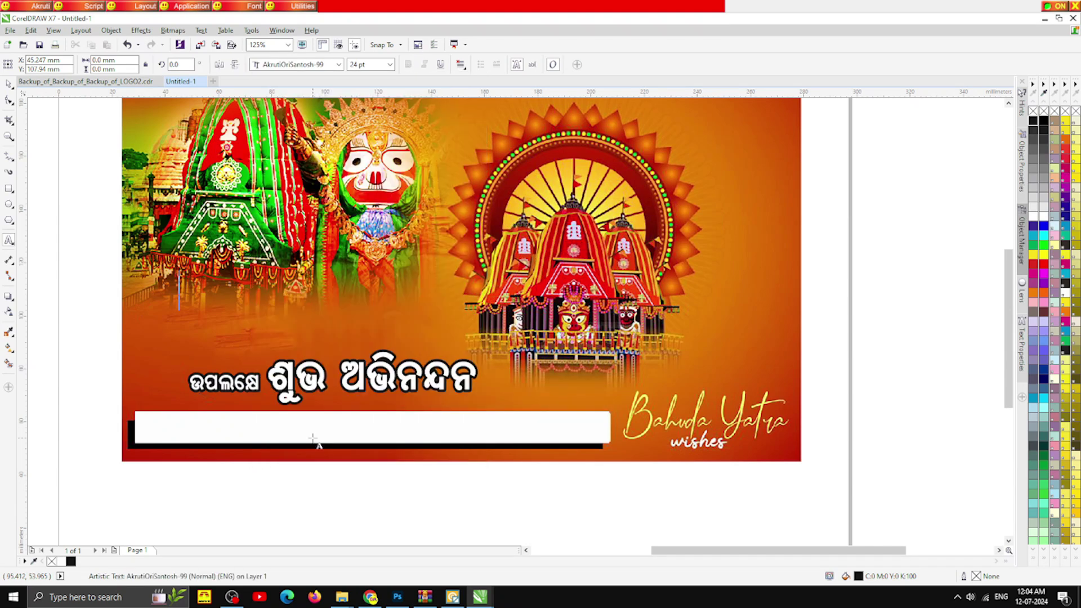
type("ବାହୁଡା ଯାତ୍ରା")
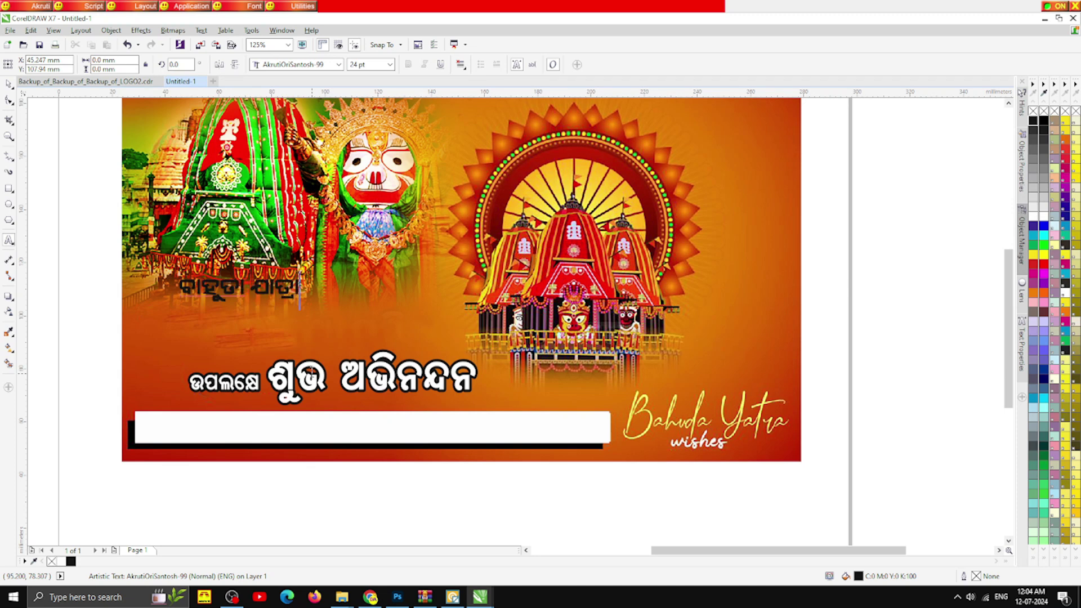
left_click(8, 83)
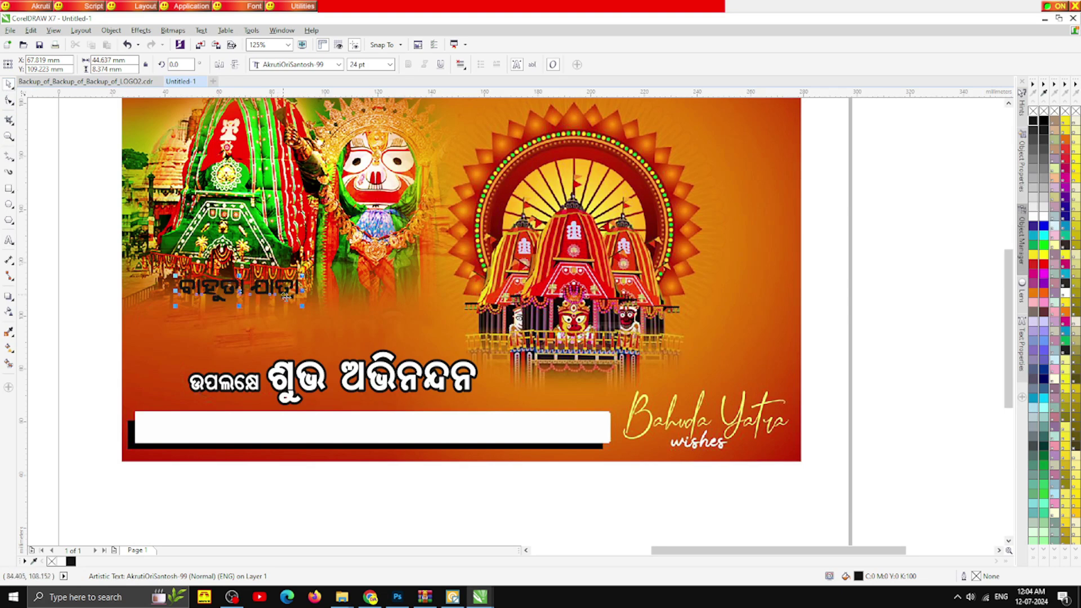
Enlarge the ବାହୁଡା ଯାତ୍ରା title to about 114 mm wide just above the greeting and fill it with yellow #FFFF00
left_click_drag(302, 305, 457, 334)
left_click_drag(360, 306, 322, 328)
left_click_drag(419, 301, 443, 297)
left_click(1034, 257)
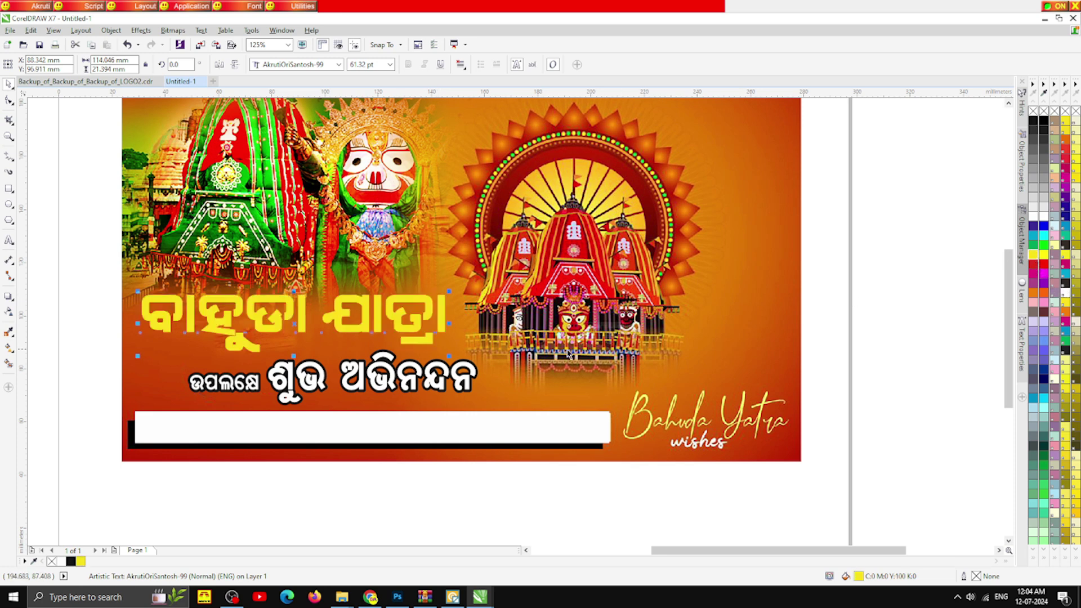
left_click(1046, 255)
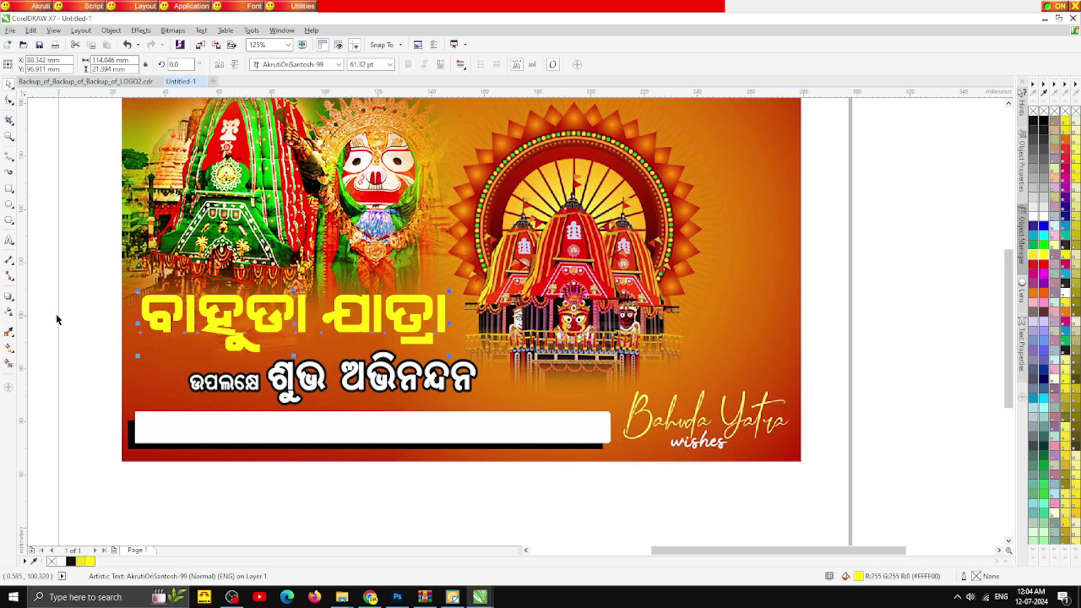
Add a black outside contour of about 1.6 mm to the yellow title and set its corners to round
left_click(14, 306)
left_click(35, 307)
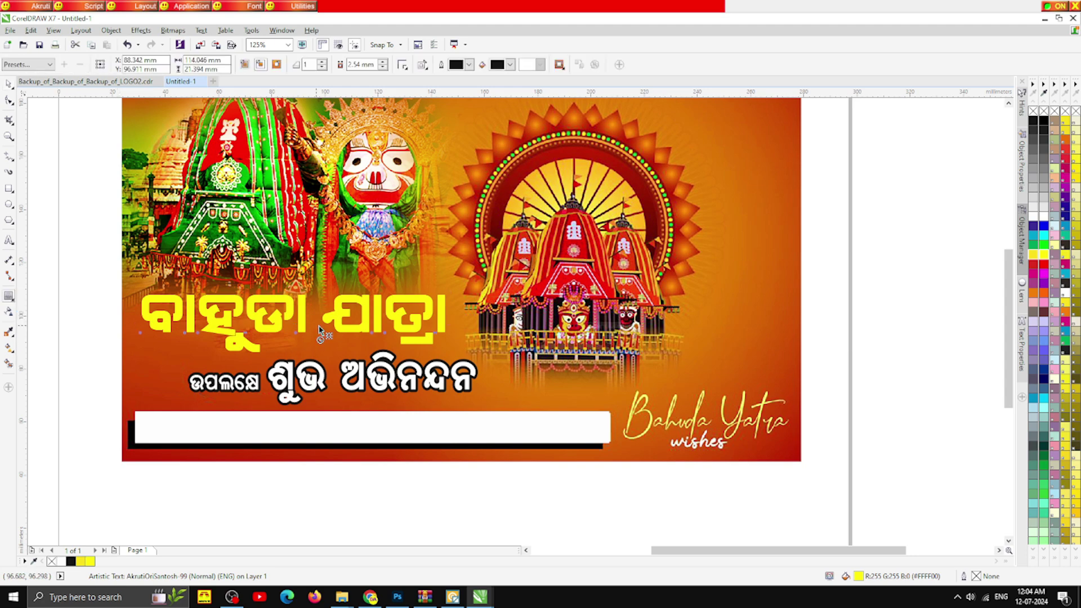
scroll(369, 378, "up", 2)
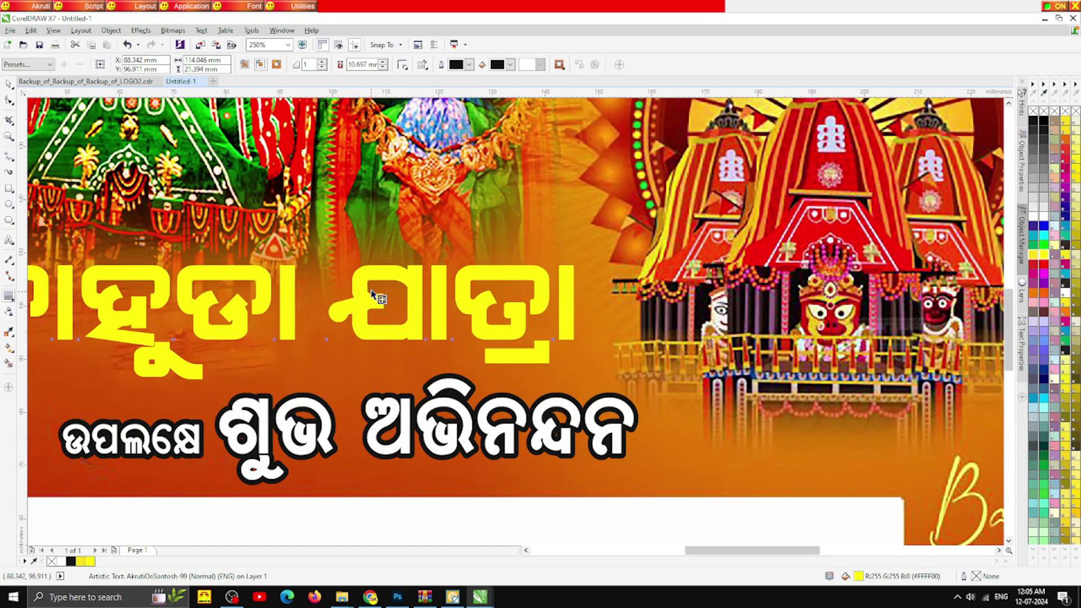
left_click_drag(376, 292, 376, 264)
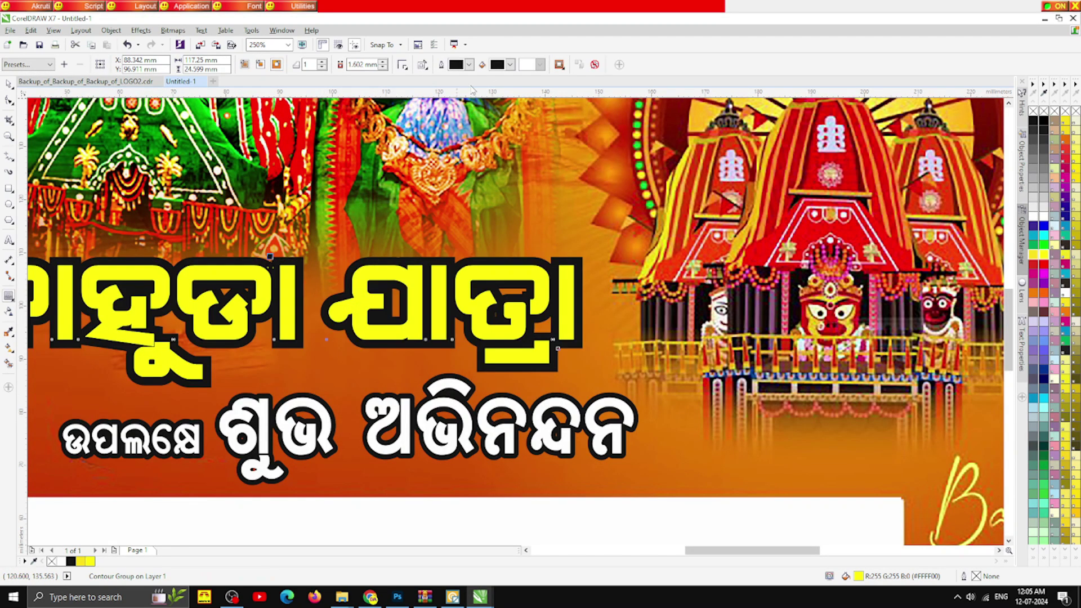
left_click(402, 64)
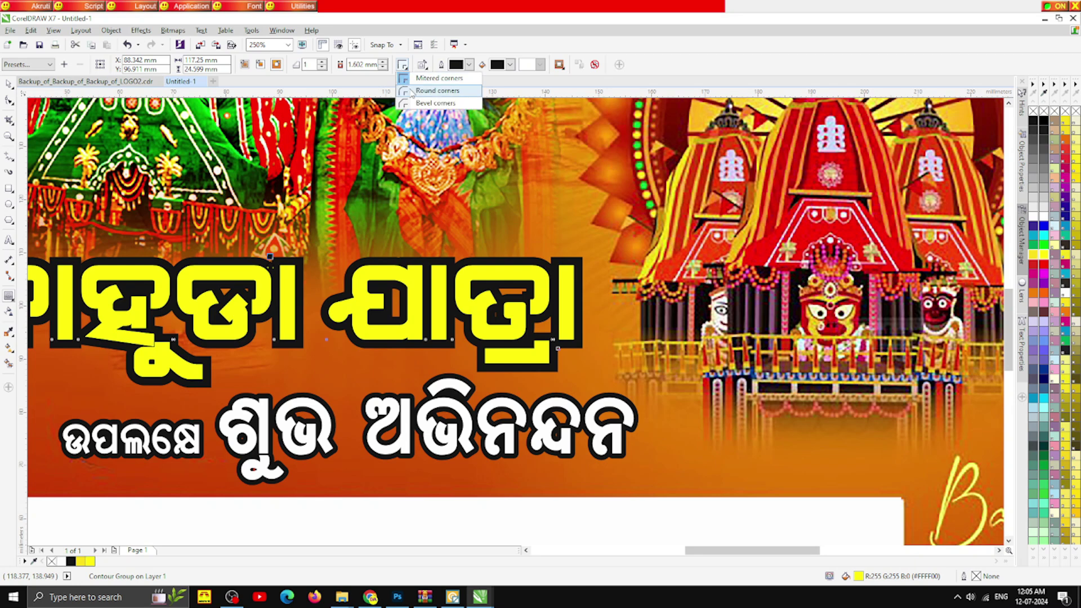
left_click(427, 89)
Widen the title's black contour slightly and break it apart from the yellow text
scroll(271, 256, "up", 4)
left_click_drag(282, 286, 316, 294)
right_click(315, 293)
left_click(338, 294)
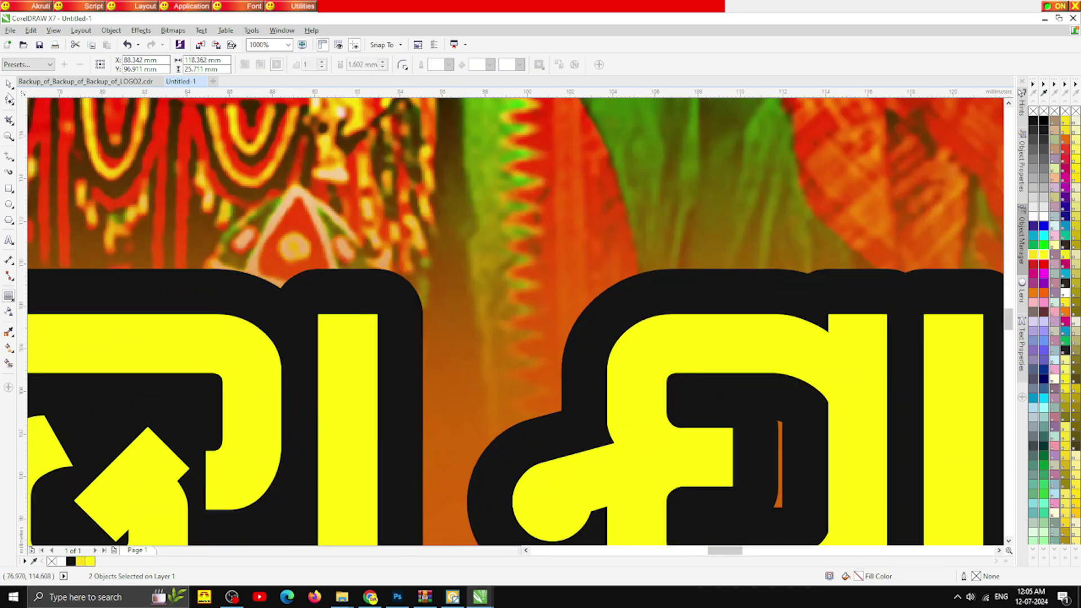
key("space")
scroll(371, 220, "down", 3)
left_click(405, 408)
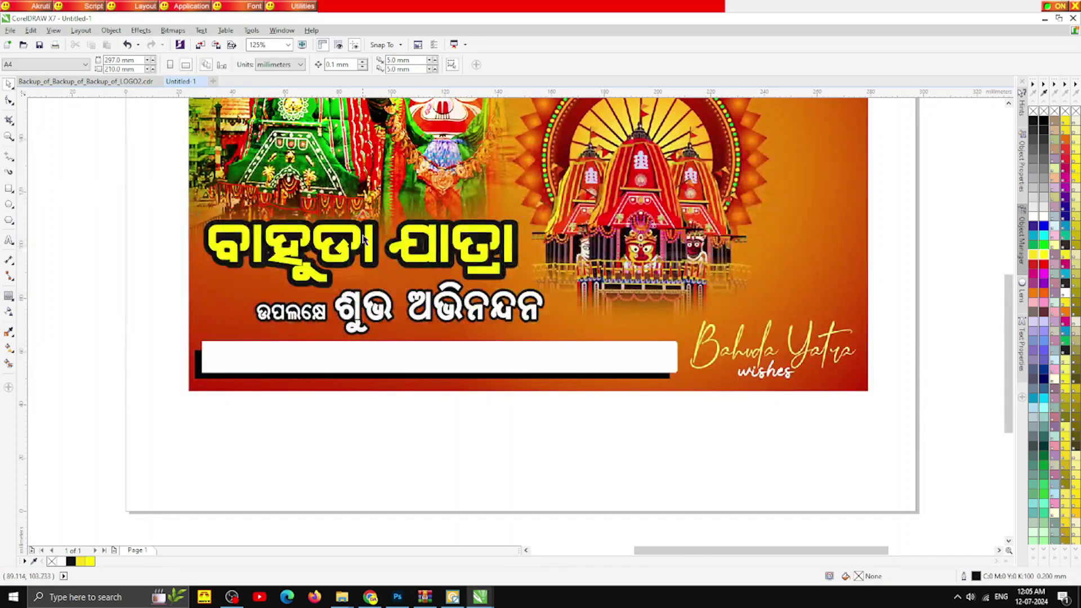
Convert the separated black contour shape behind the title to a 300 dpi CMYK bitmap
scroll(363, 239, "up", 4)
left_click(363, 206)
left_click(173, 31)
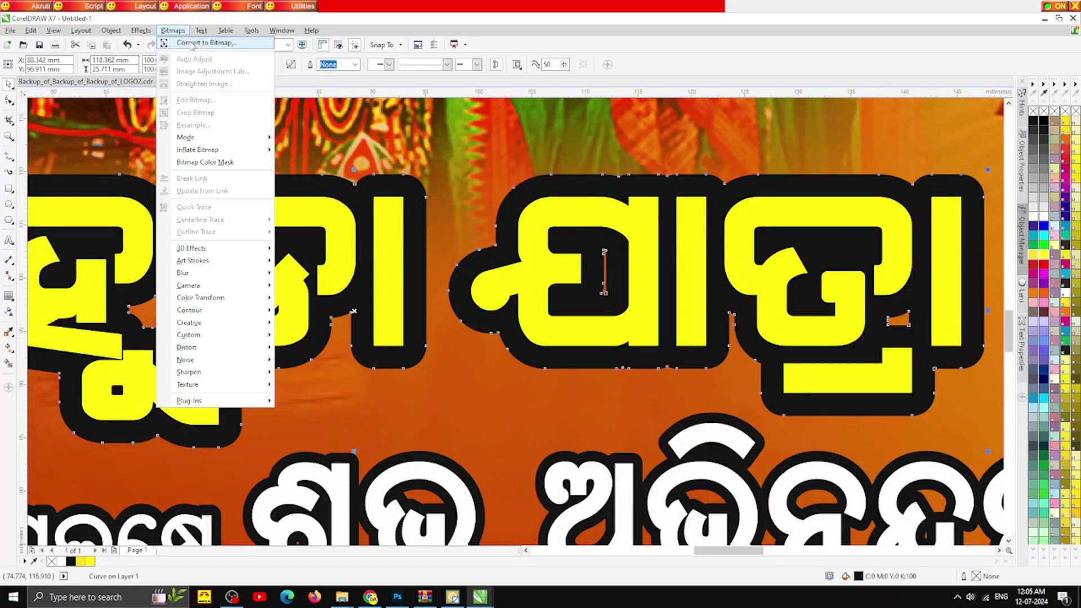
left_click(192, 44)
left_click(505, 158)
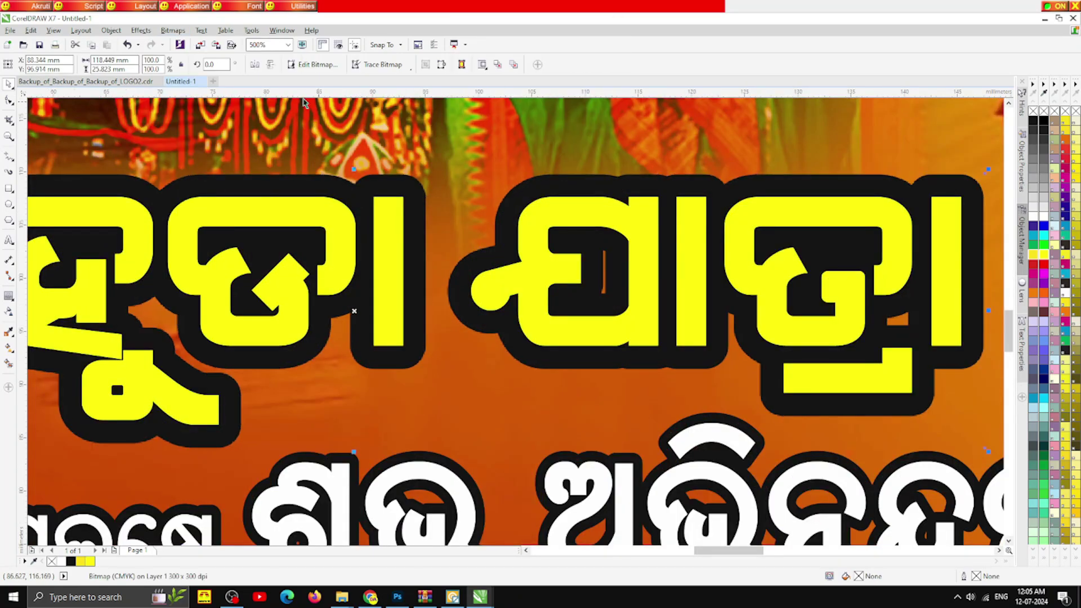
Apply a Gaussian Blur with a radius of about 7.8 pixels to the black contour bitmap
left_click(172, 30)
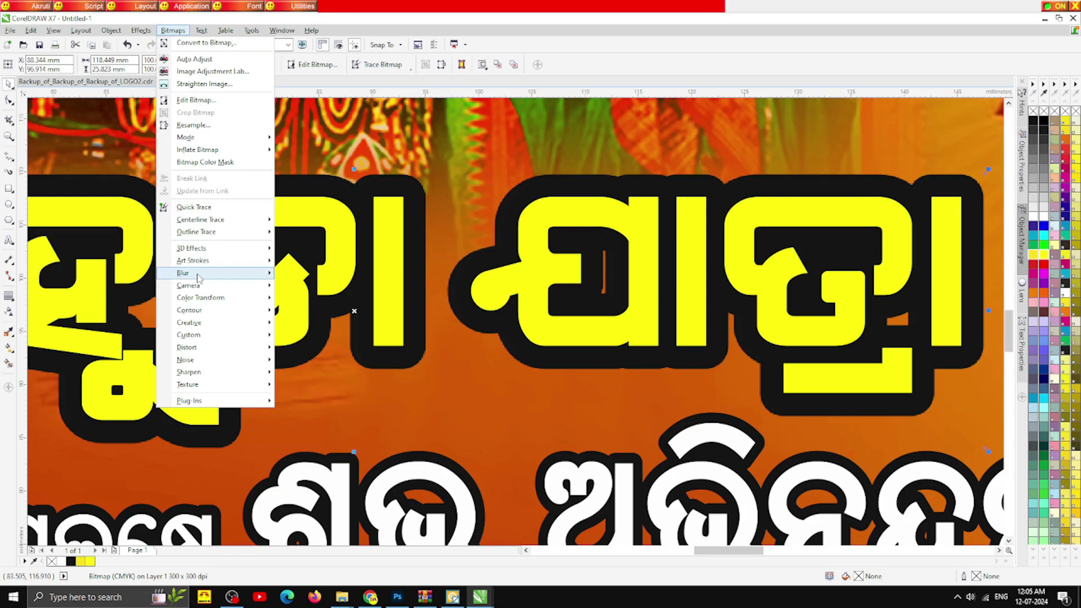
mouse_move(198, 273)
left_click(305, 286)
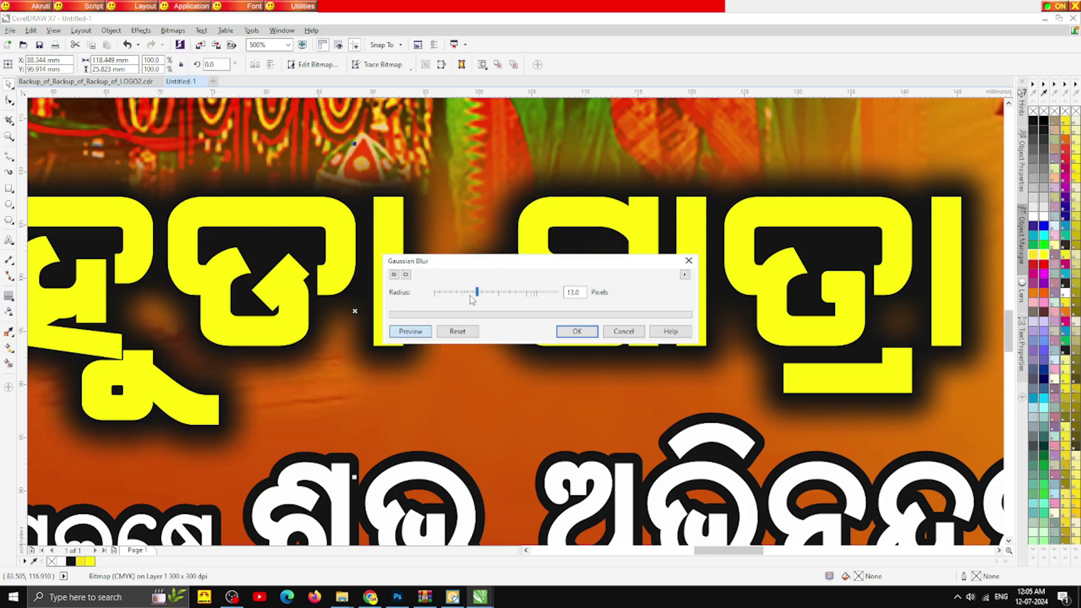
left_click(470, 294)
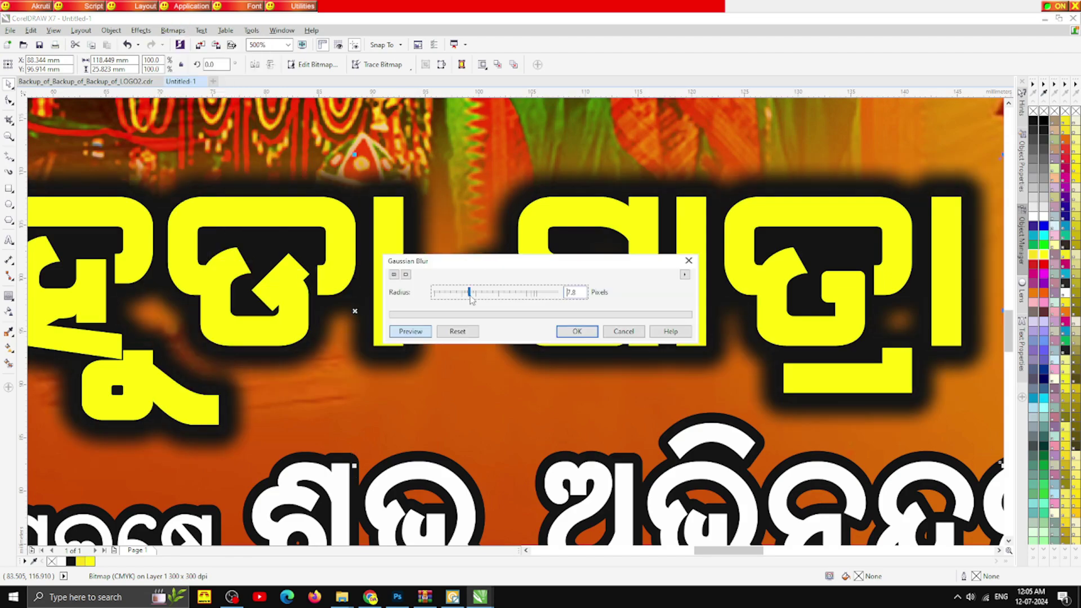
left_click(577, 331)
Group the yellow title together with its blurred black shadow
scroll(351, 281, "down", 3)
left_click_drag(210, 253, 442, 316)
scroll(361, 298, "up", 2)
key("ctrl+g")
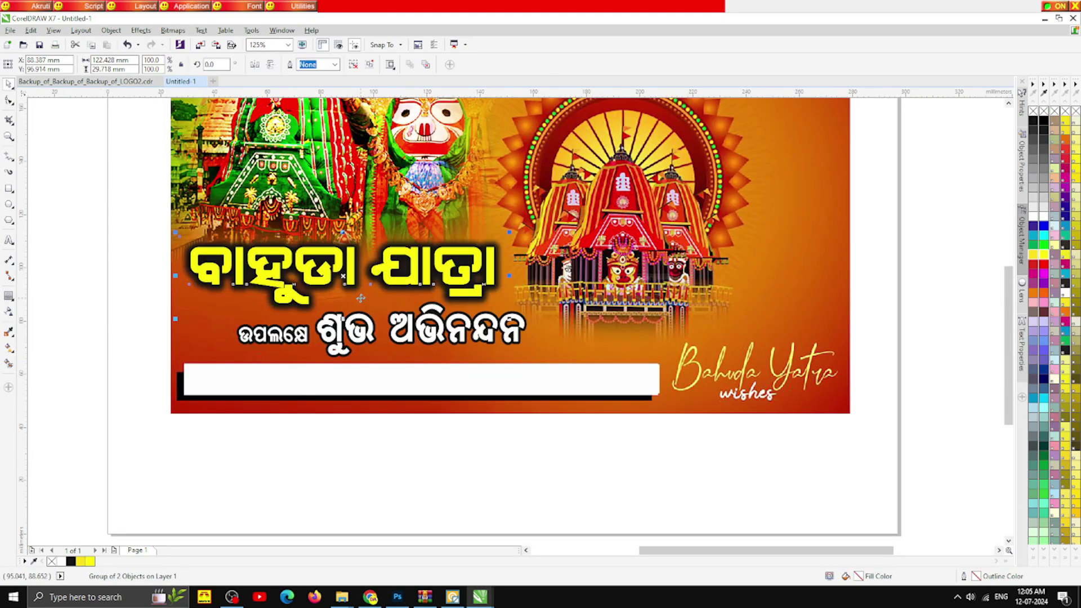
left_click(434, 434)
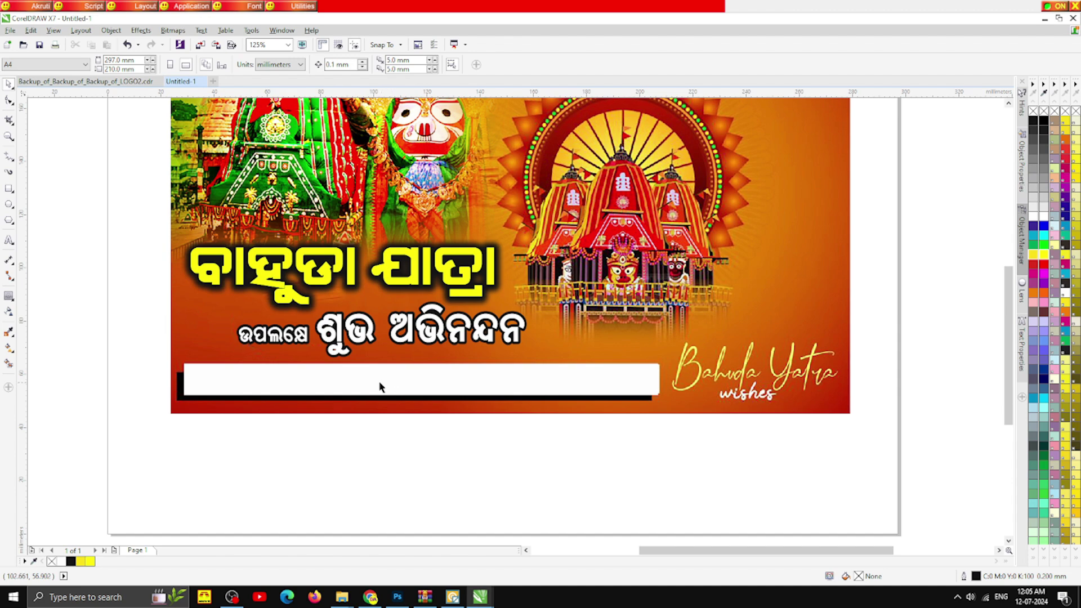
Replace the small first word ଉପଲକ୍ଷେ of the white greeting line with ଅବସରରେ
scroll(379, 387, "down", 2)
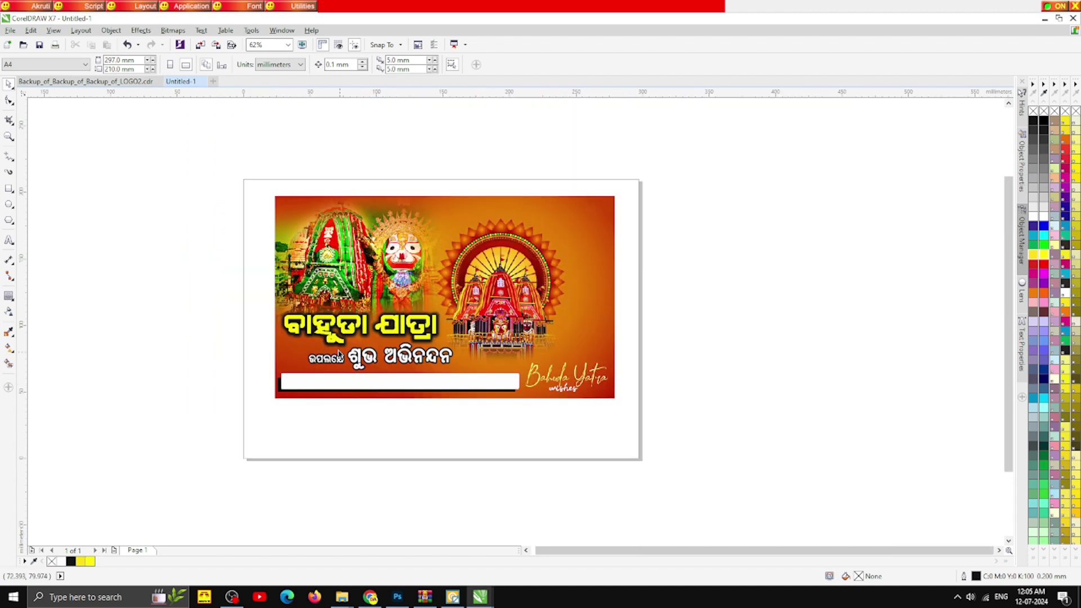
scroll(333, 331, "up", 2)
key("F8")
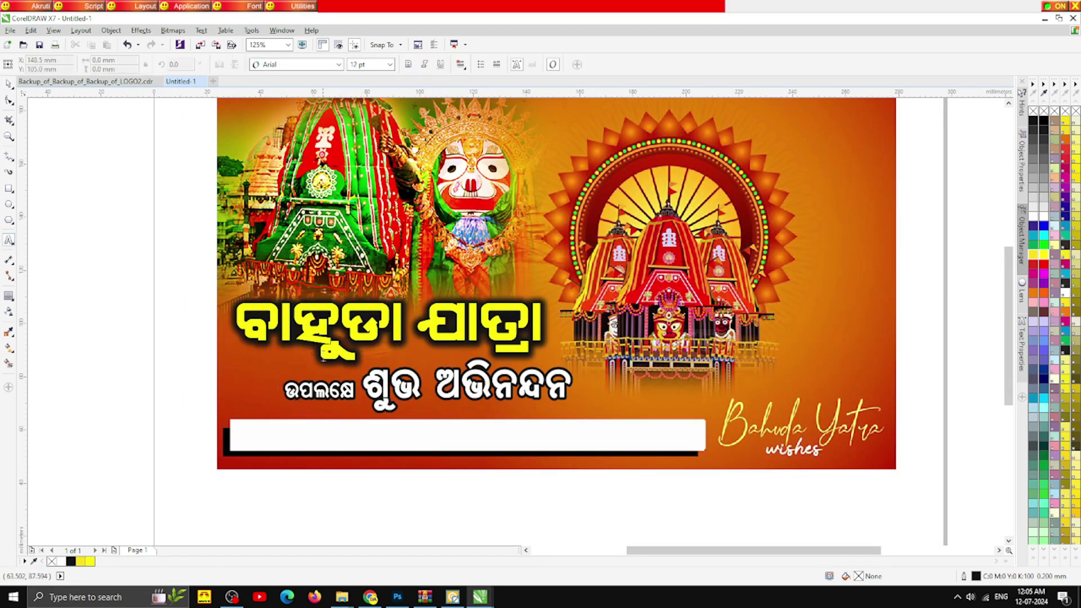
left_click_drag(359, 392, 239, 379)
type("ଅବସ")
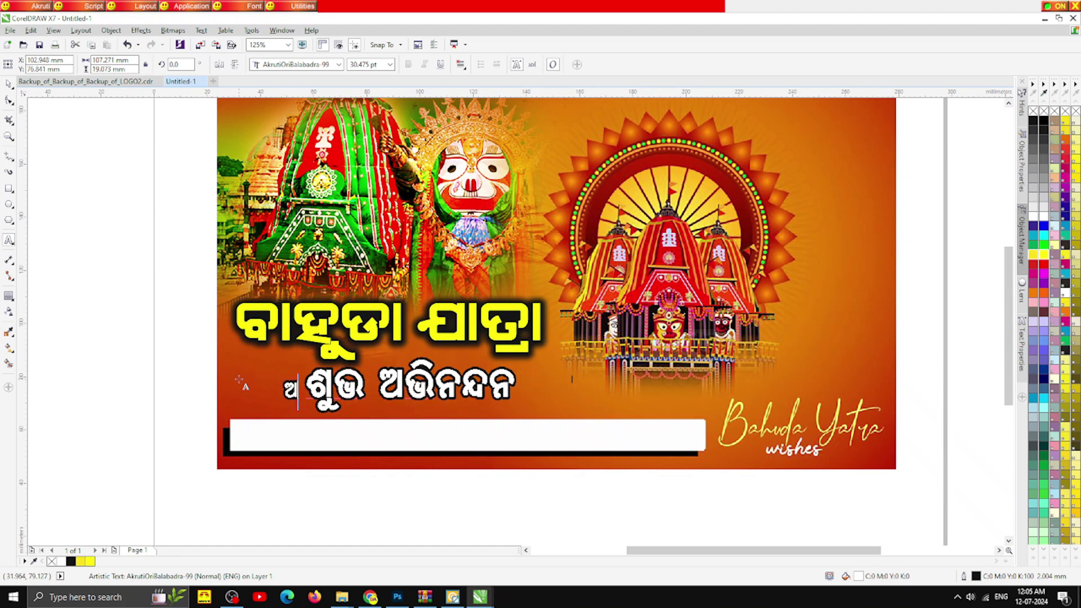
type("ରରେ")
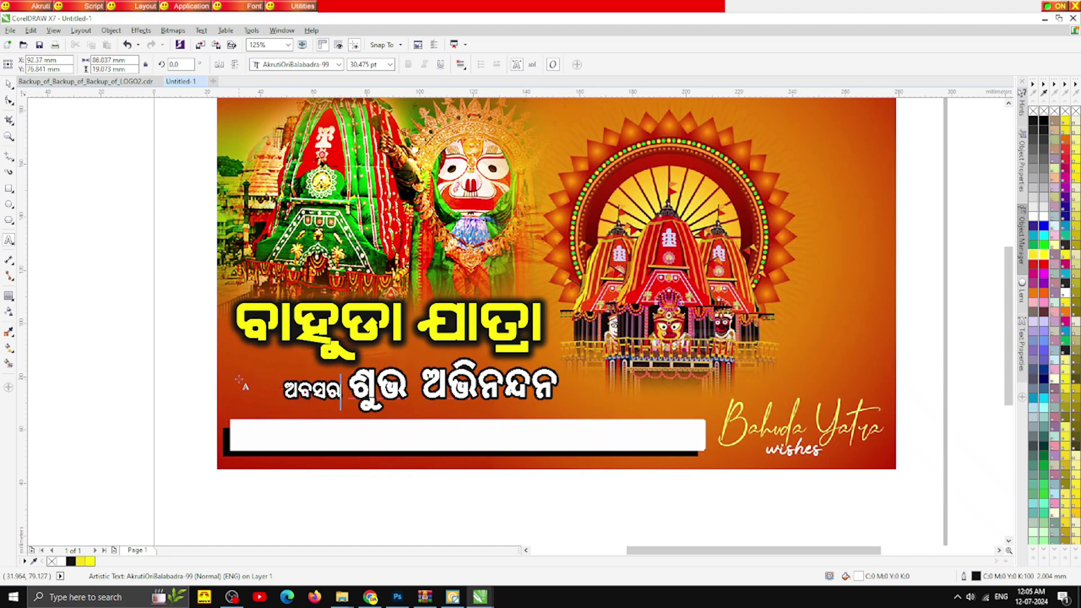
left_click(8, 84)
key("Escape")
Examine the banner's overall layout and check the title, greeting line and temple artwork up close
scroll(364, 311, "down", 3)
scroll(365, 311, "up", 2)
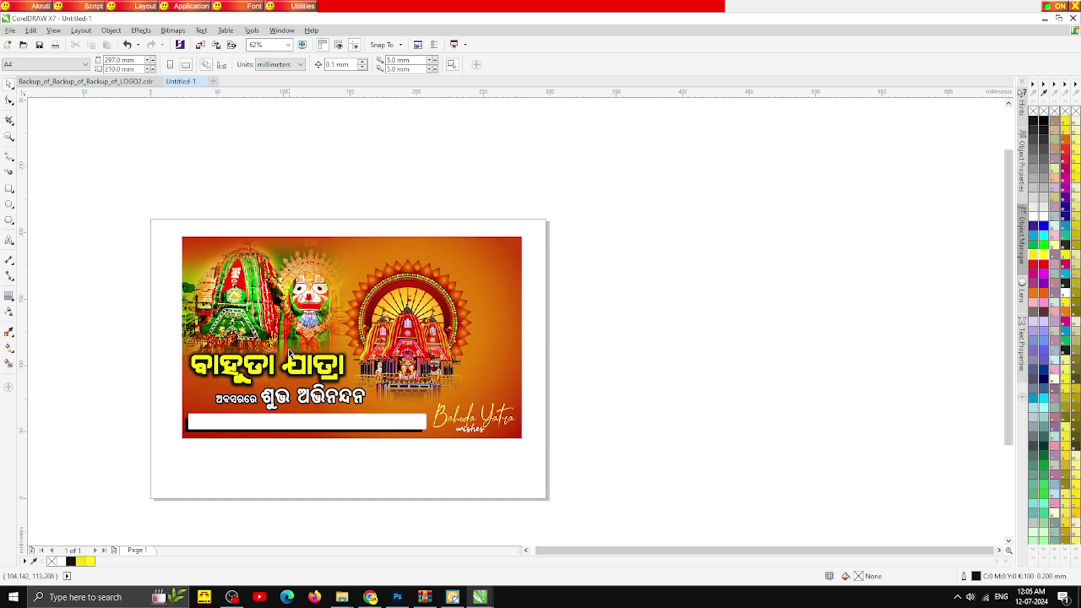
scroll(289, 353, "up", 1)
scroll(330, 288, "down", 1)
scroll(329, 289, "up", 1)
scroll(329, 289, "down", 1)
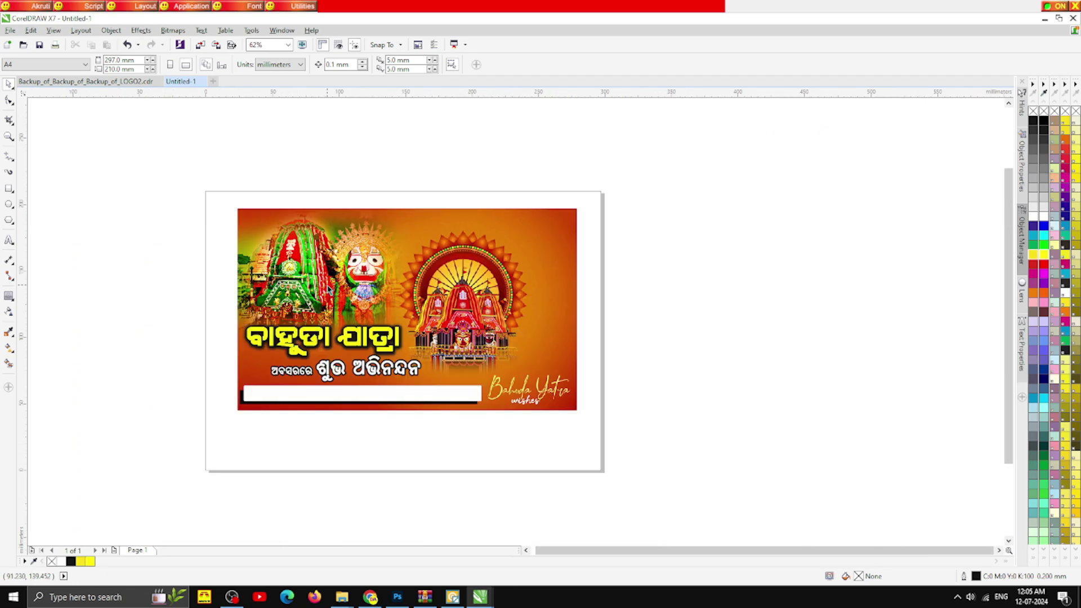
scroll(387, 331, "up", 2)
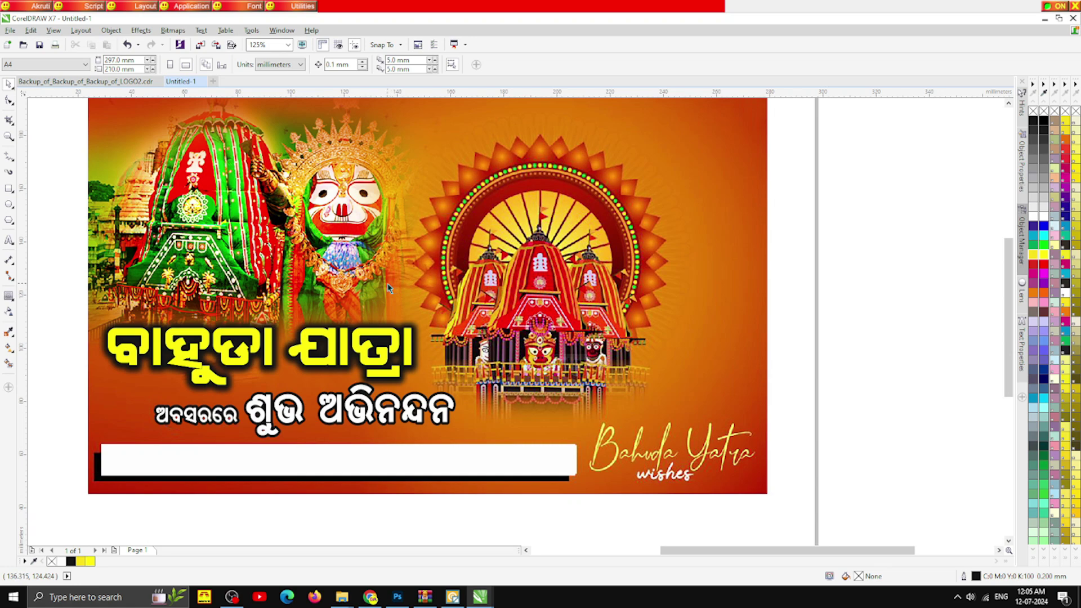
scroll(470, 302, "down", 2)
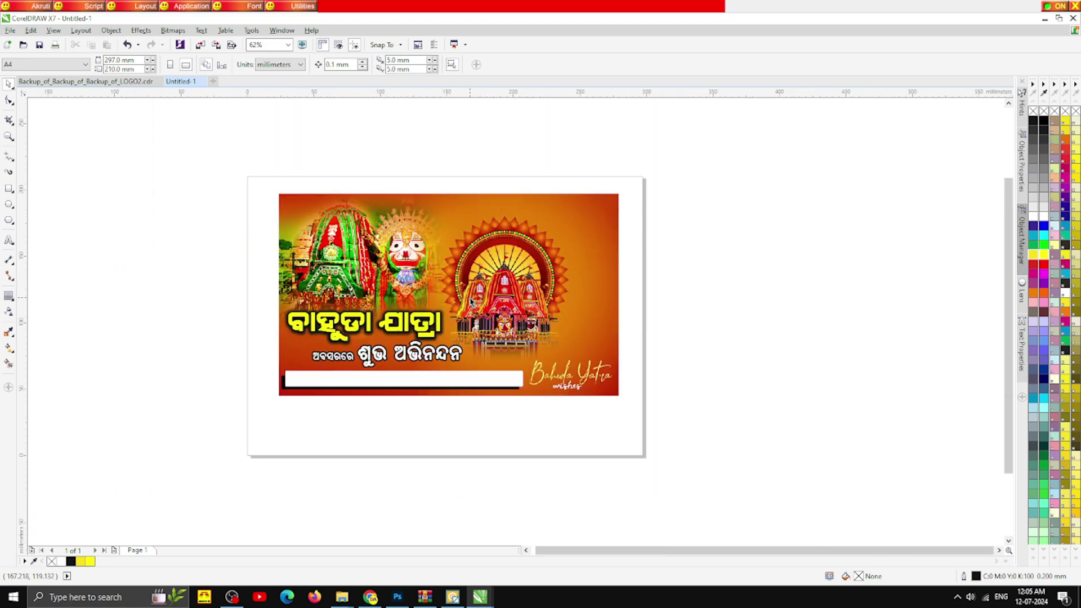
scroll(516, 239, "up", 2)
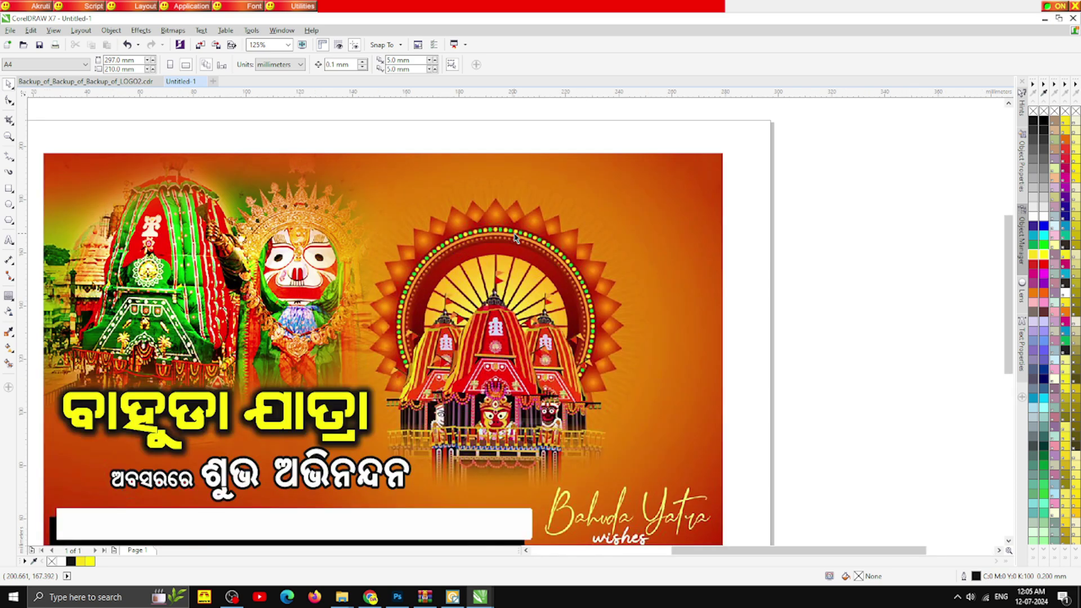
scroll(491, 276, "down", 2)
scroll(429, 319, "up", 2)
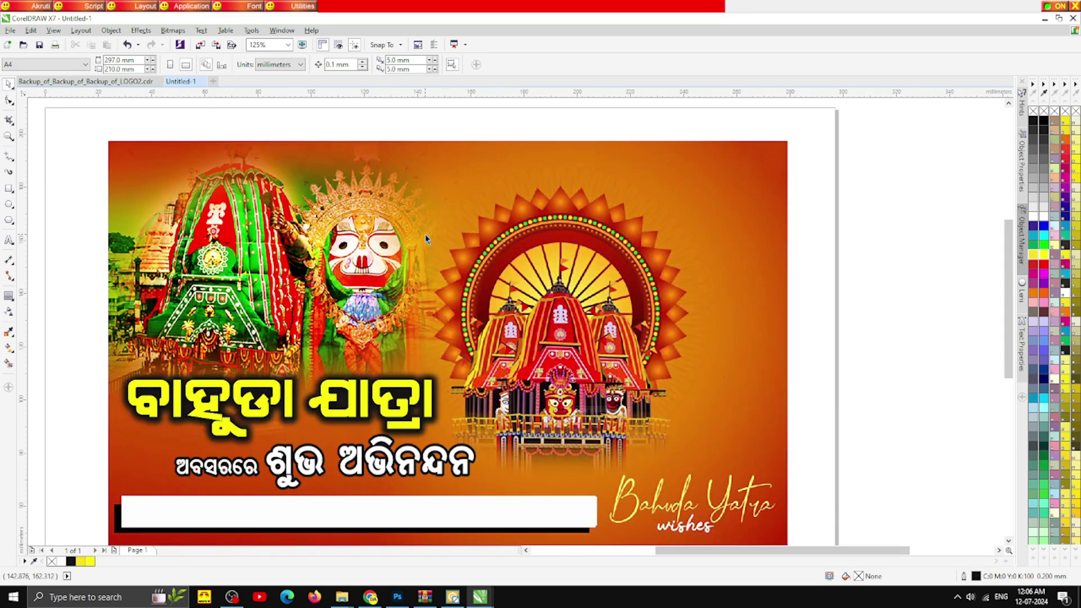
scroll(426, 239, "down", 2)
scroll(453, 250, "up", 2)
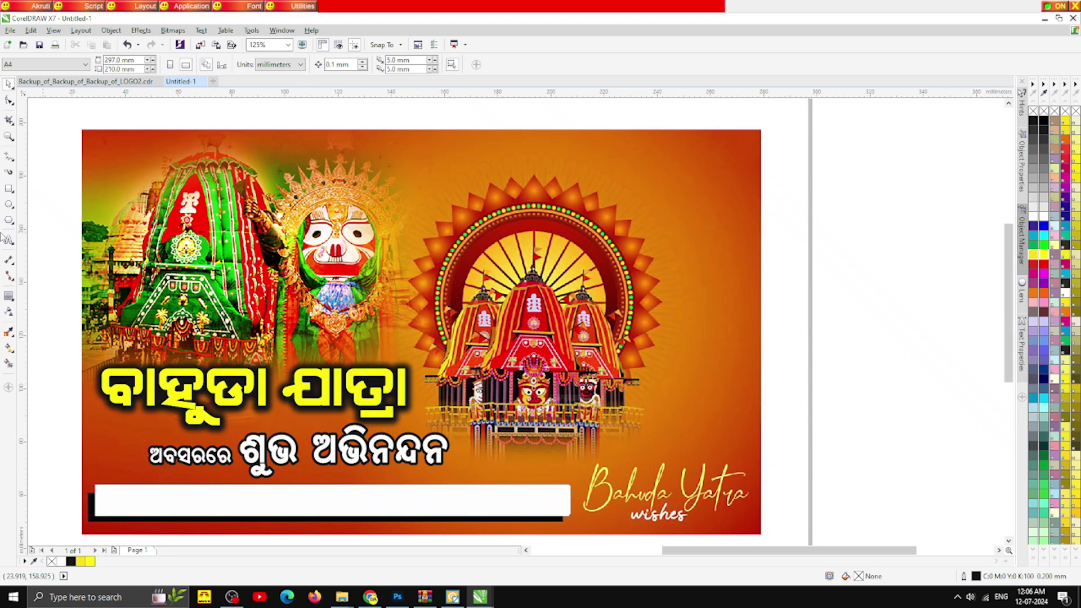
Copy the complete DHARANI ADS logo from the Backup_of_Backup_of_Backup_of_LOGO2.cdr document into the Untitled-1 banner
left_click(121, 85)
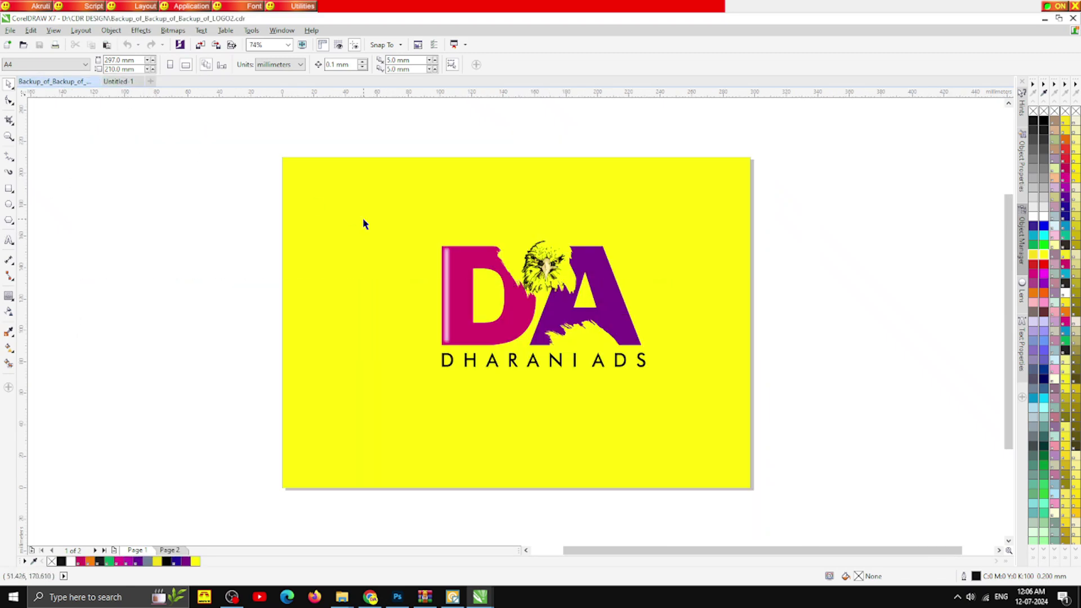
left_click_drag(256, 221, 681, 385)
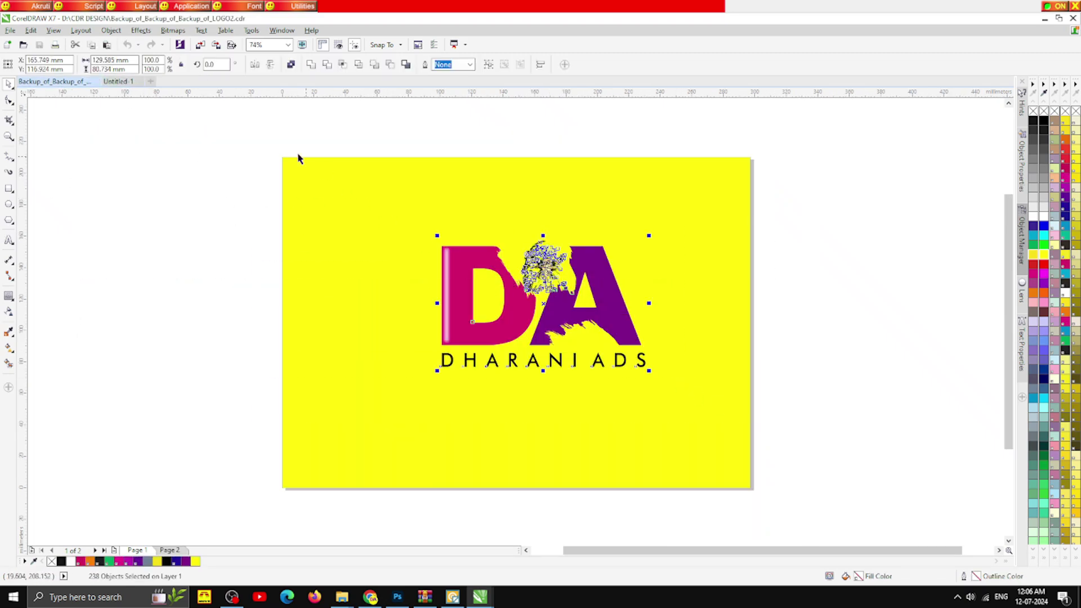
left_click(119, 81)
key("ctrl+v")
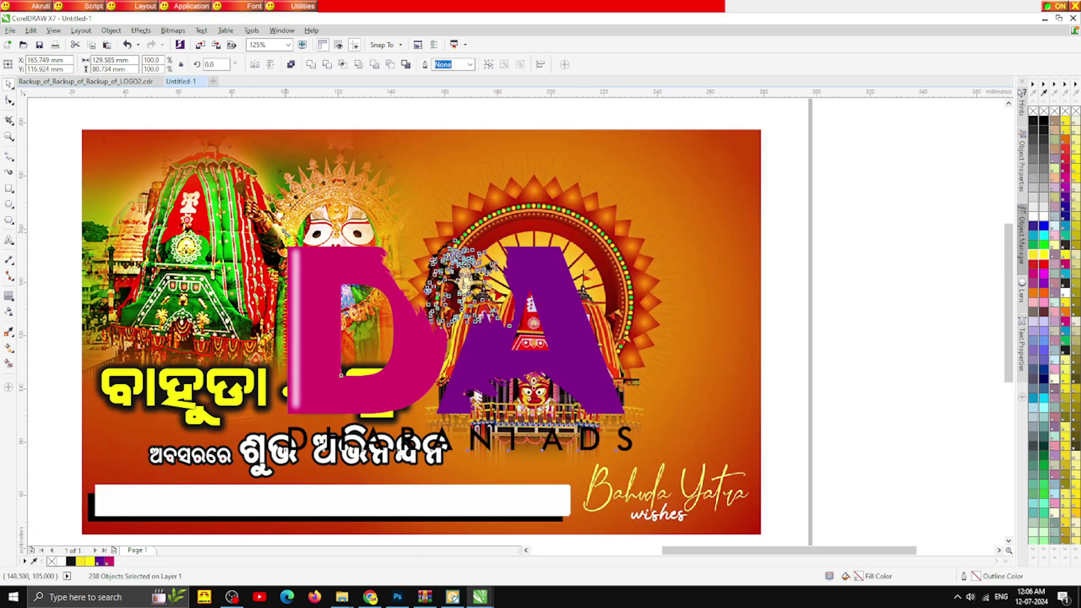
Scale the pasted logo down to about 23 mm wide and place it in the banner's upper-right corner
left_click_drag(287, 242, 571, 413)
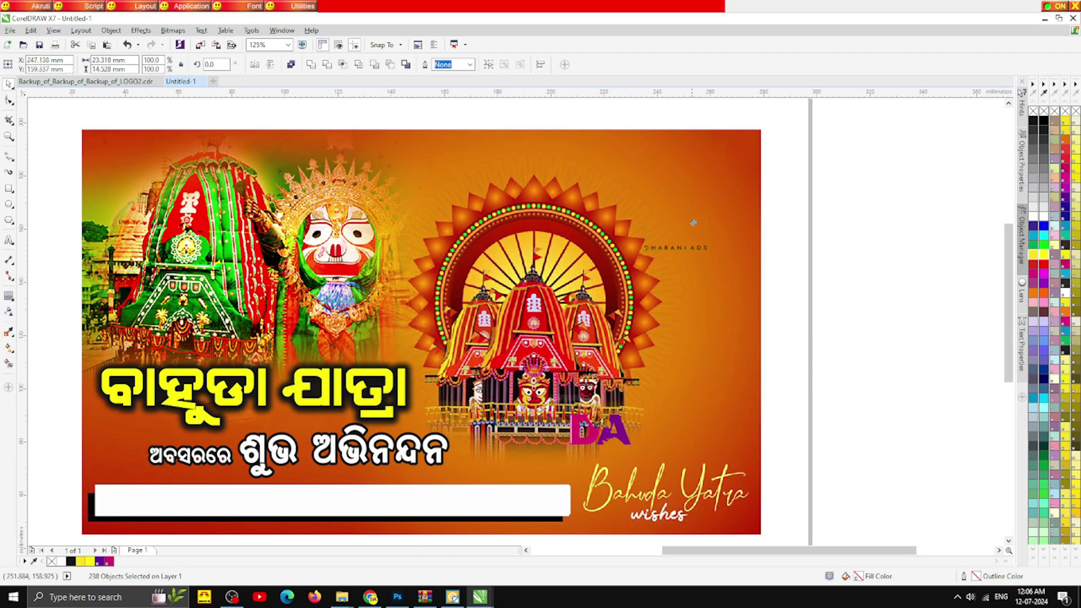
left_click_drag(693, 223, 710, 148)
left_click(766, 157)
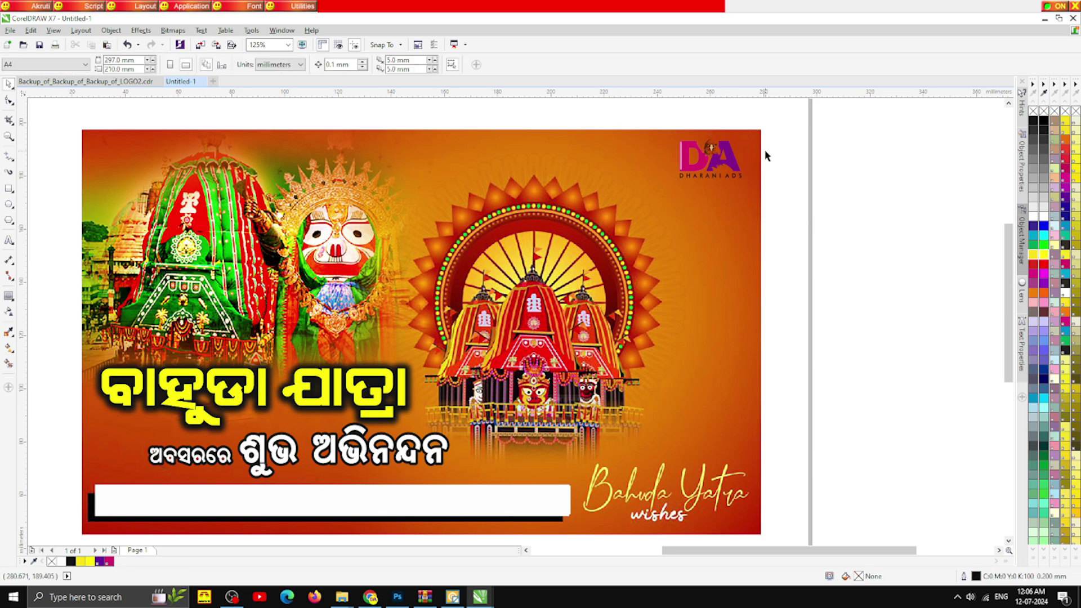
Draw a rectangle about 37 by 19 mm around the logo, fill it yellow and remove its outline
scroll(766, 157, "up", 4)
left_click(9, 189)
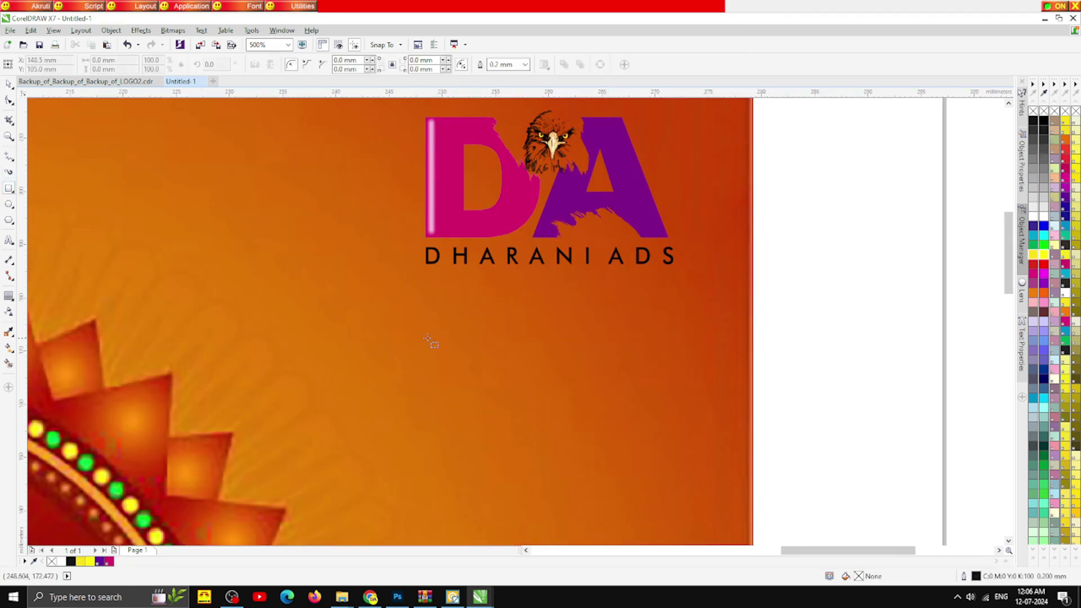
scroll(432, 340, "down", 2)
left_click_drag(381, 213, 577, 317)
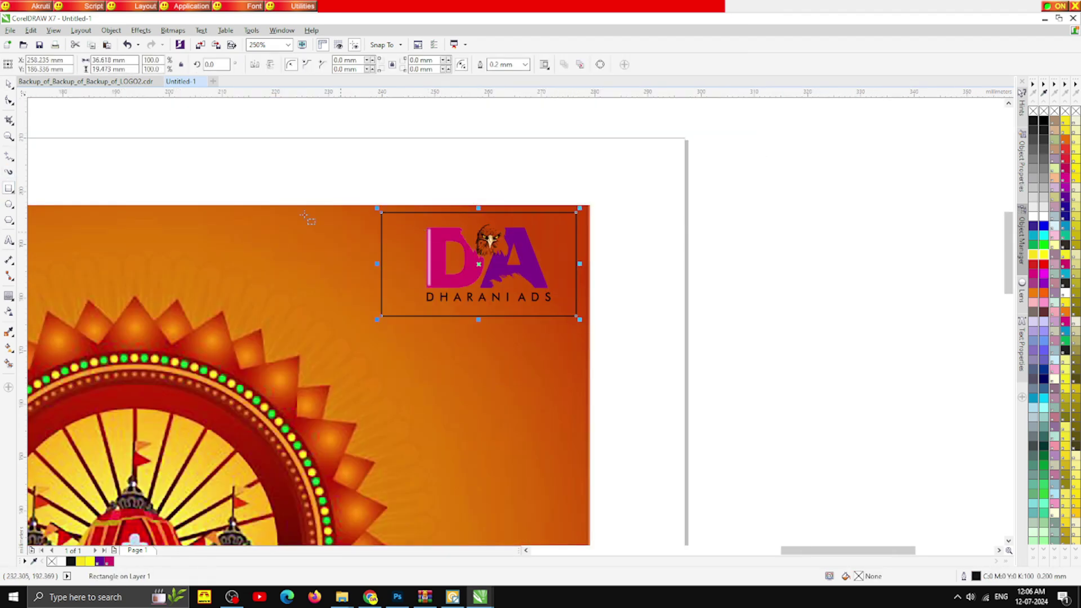
left_click(9, 83)
left_click(1043, 255)
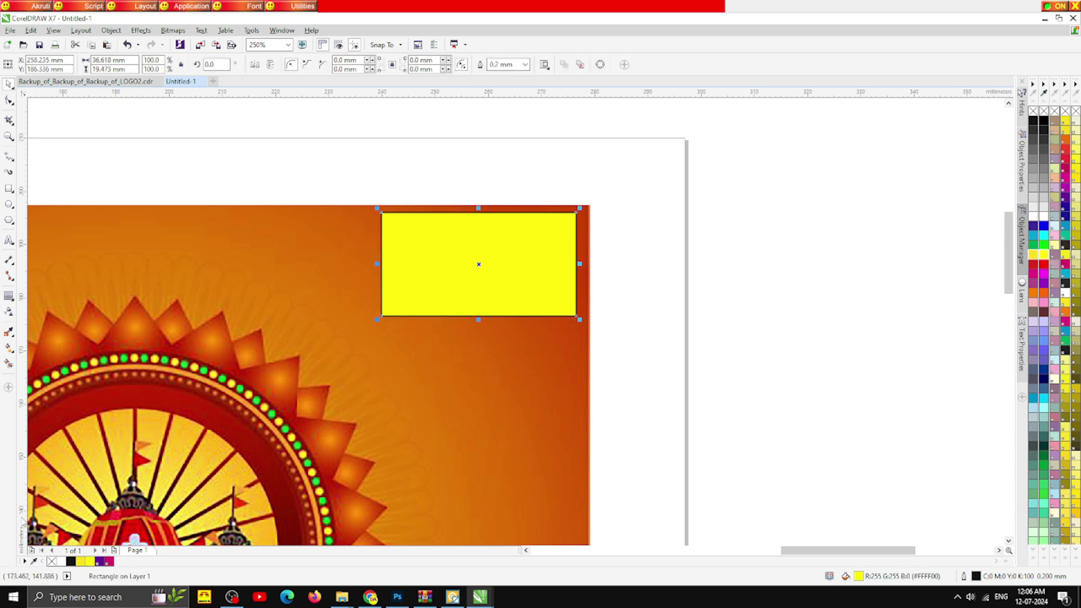
right_click(54, 561)
Bring the grouped logo in front of the yellow rectangle and nudge it left within the box
left_click_drag(664, 374, 393, 181)
key("shift+Page_Up")
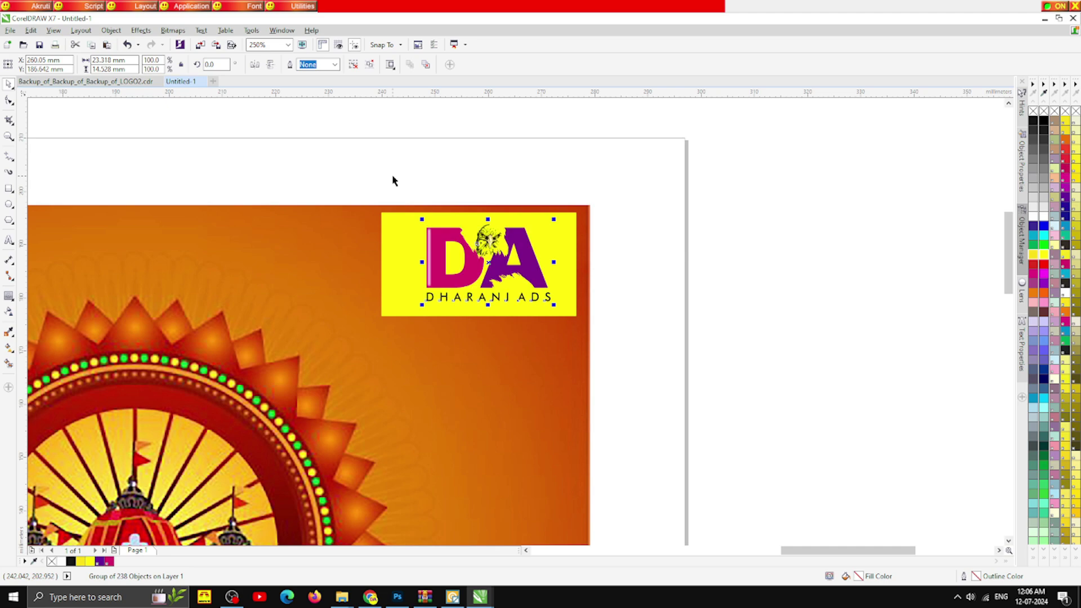
key("Left")
left_click(617, 299)
scroll(596, 287, "down", 3)
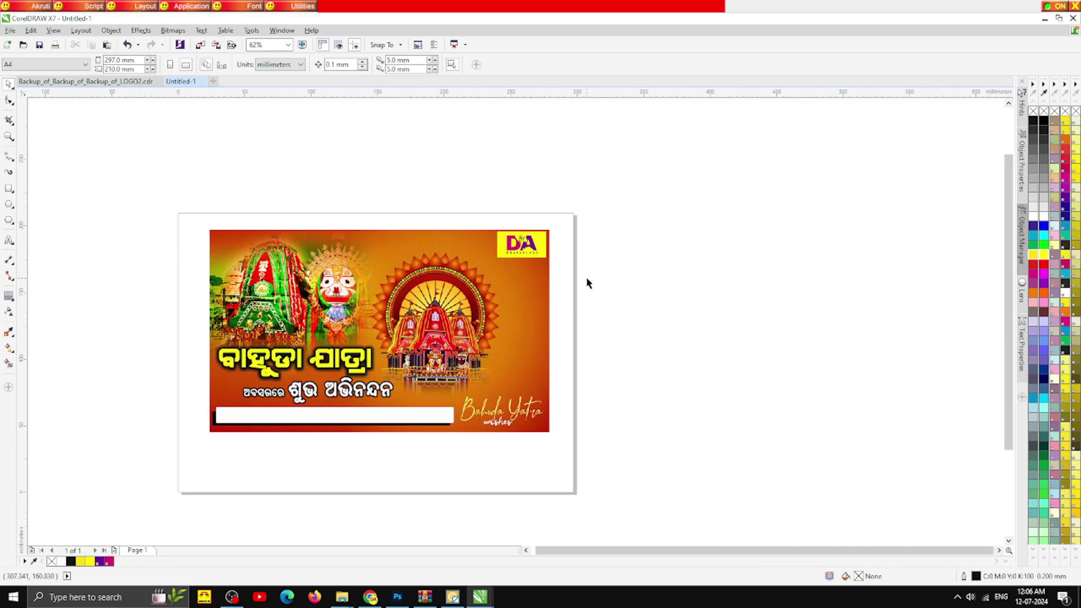
scroll(394, 408, "up", 2)
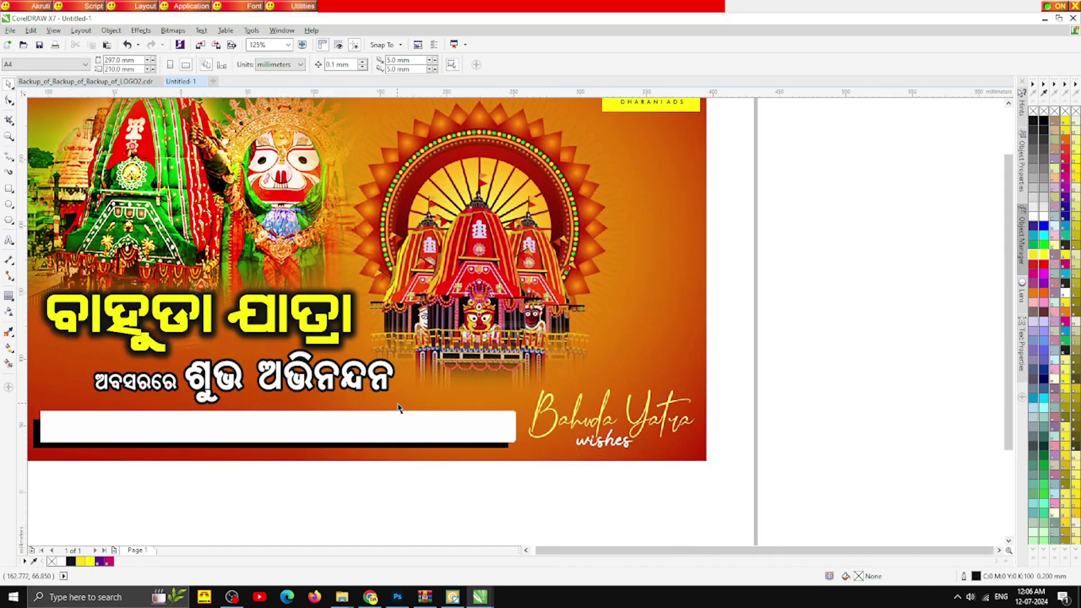
scroll(396, 410, "down", 2)
scroll(388, 365, "up", 2)
scroll(384, 335, "down", 2)
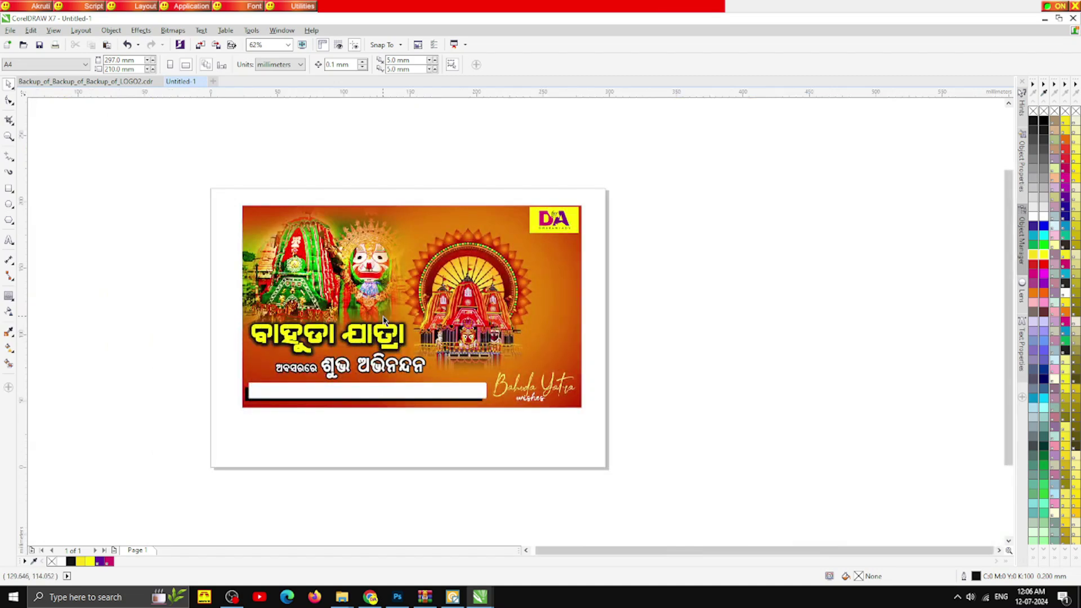
scroll(378, 296, "up", 2)
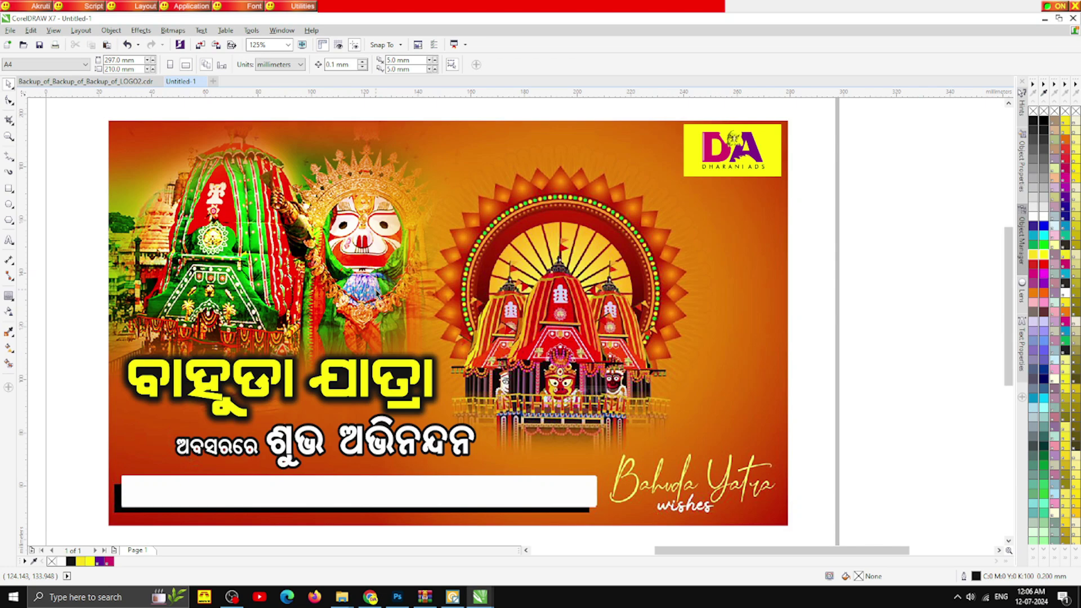
Open the drawing Happy Republic Day Background Design download.cdr from the CDR DESIGN folder on drive D
left_click(10, 31)
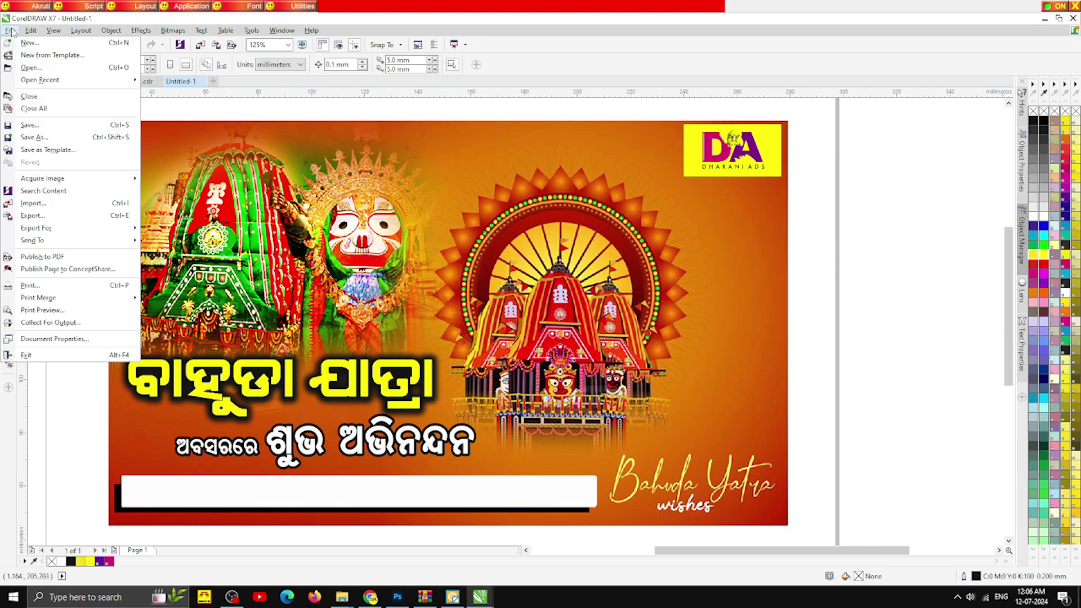
left_click(31, 67)
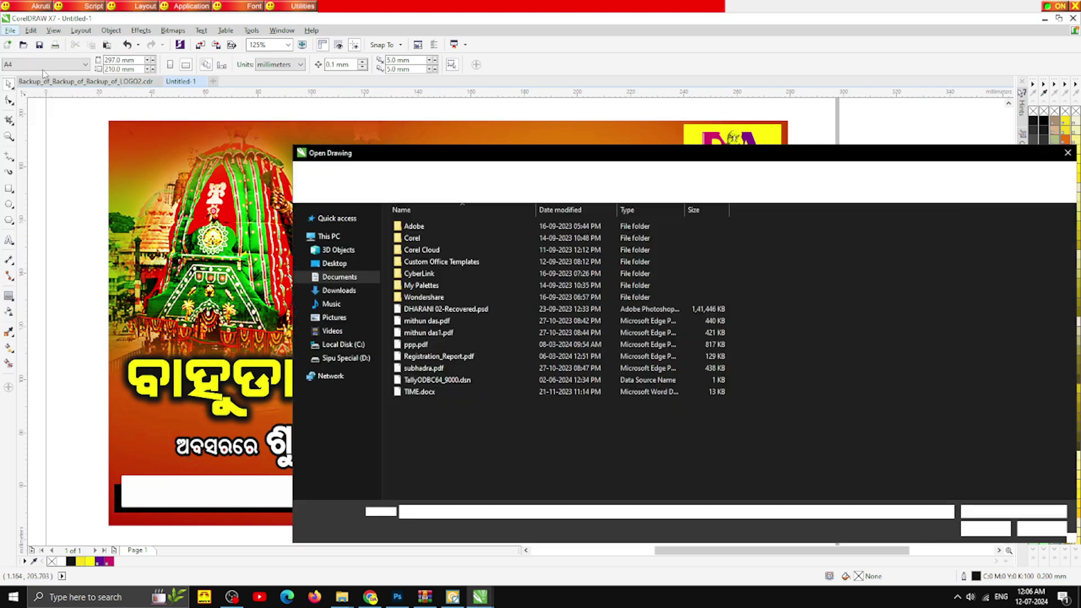
left_click(341, 360)
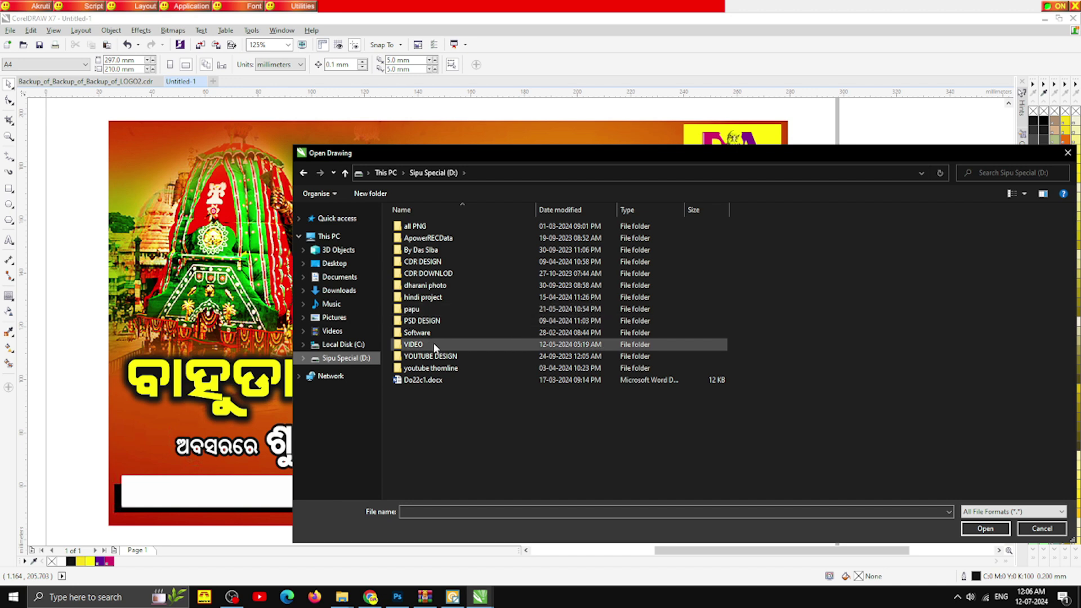
double_click(426, 274)
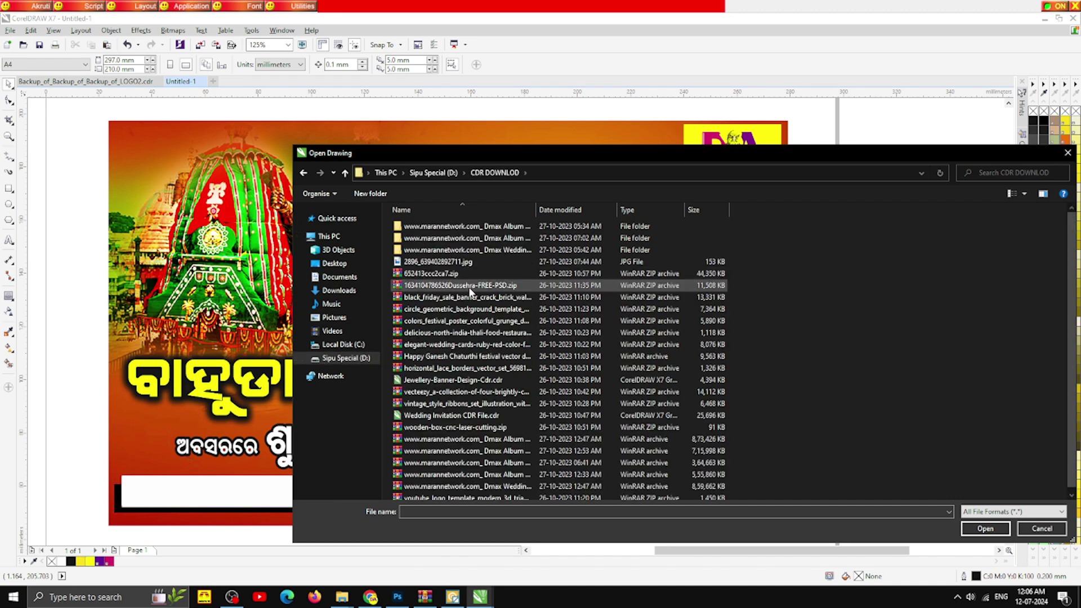
left_click(345, 173)
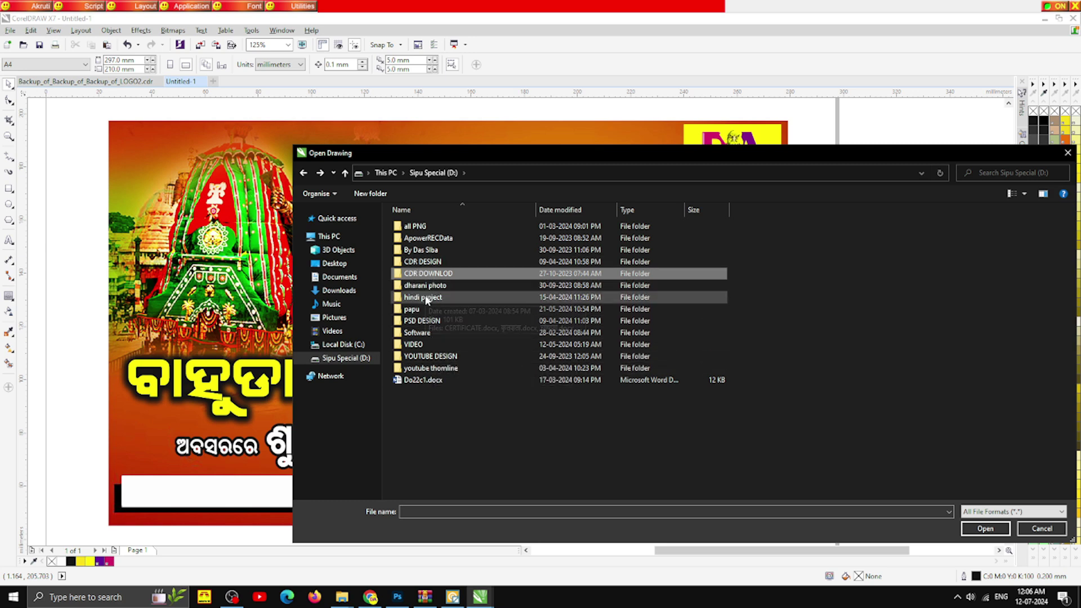
double_click(431, 262)
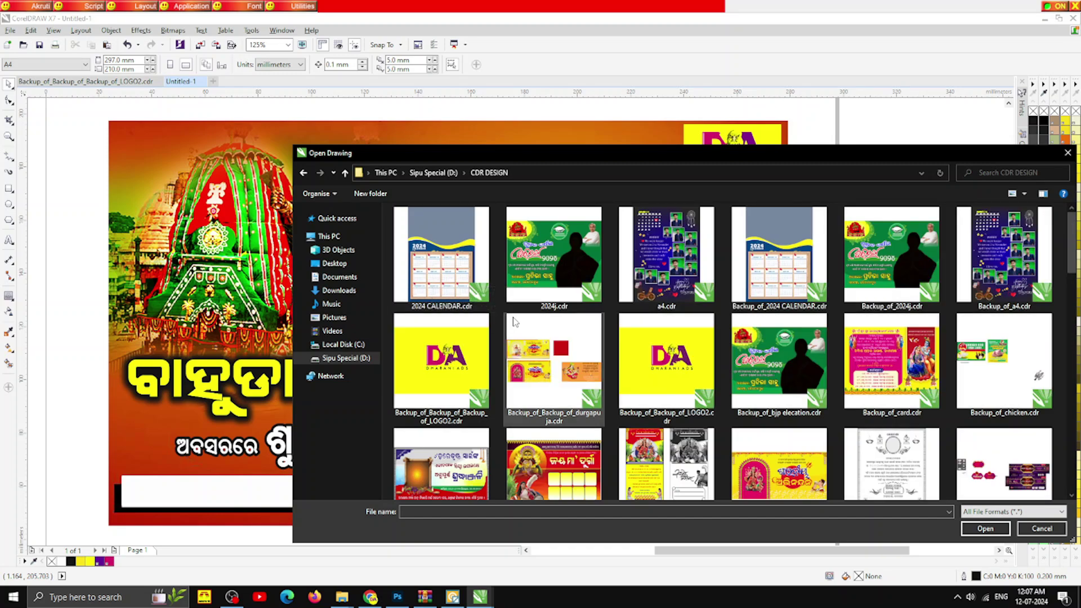
scroll(513, 321, "down", 5)
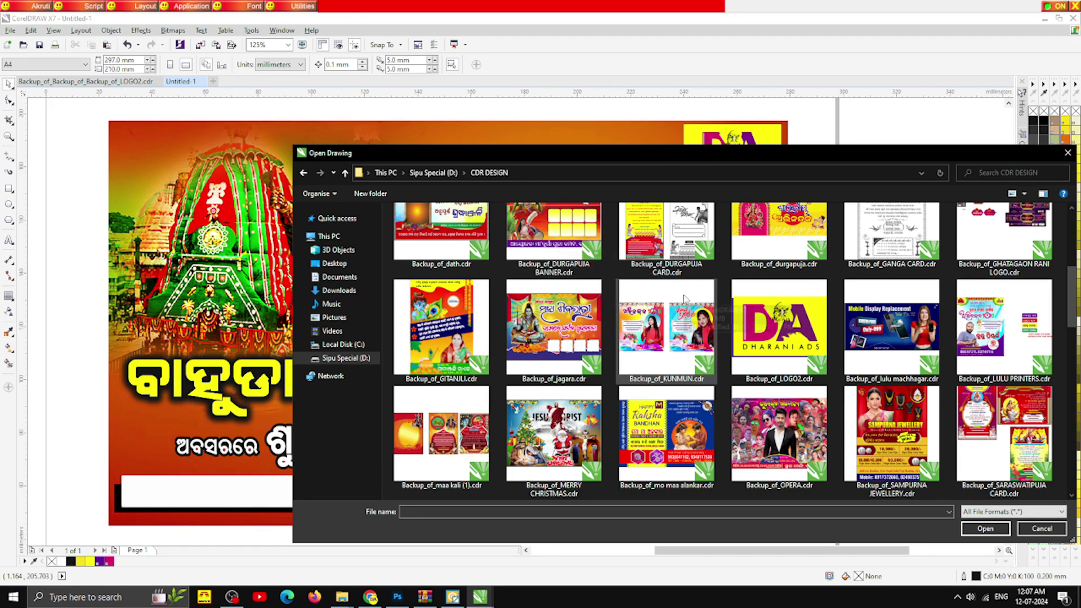
scroll(685, 299, "down", 2)
scroll(767, 386, "down", 3)
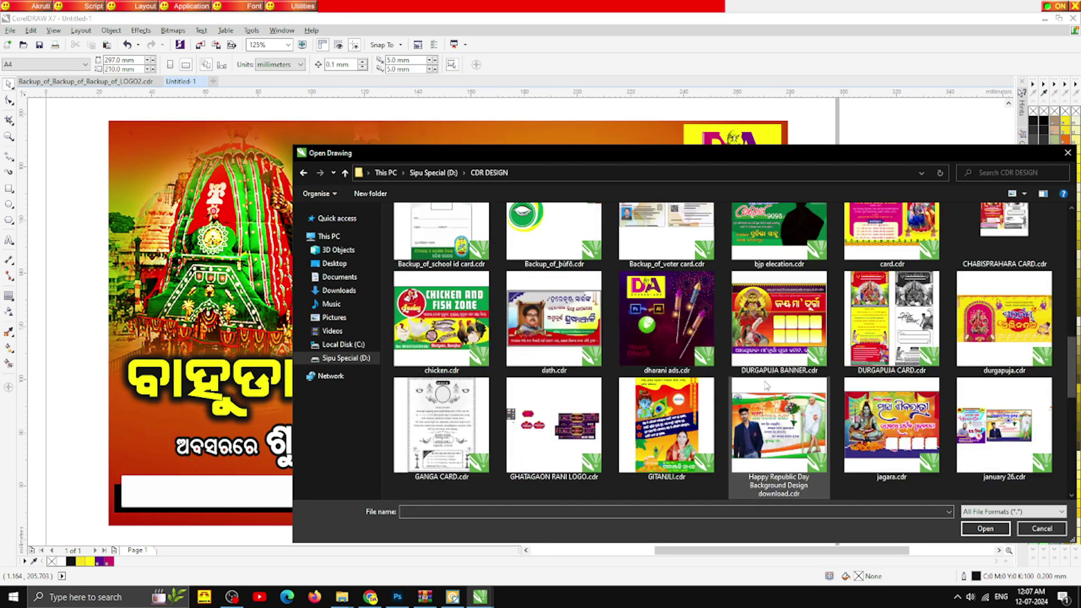
double_click(766, 385)
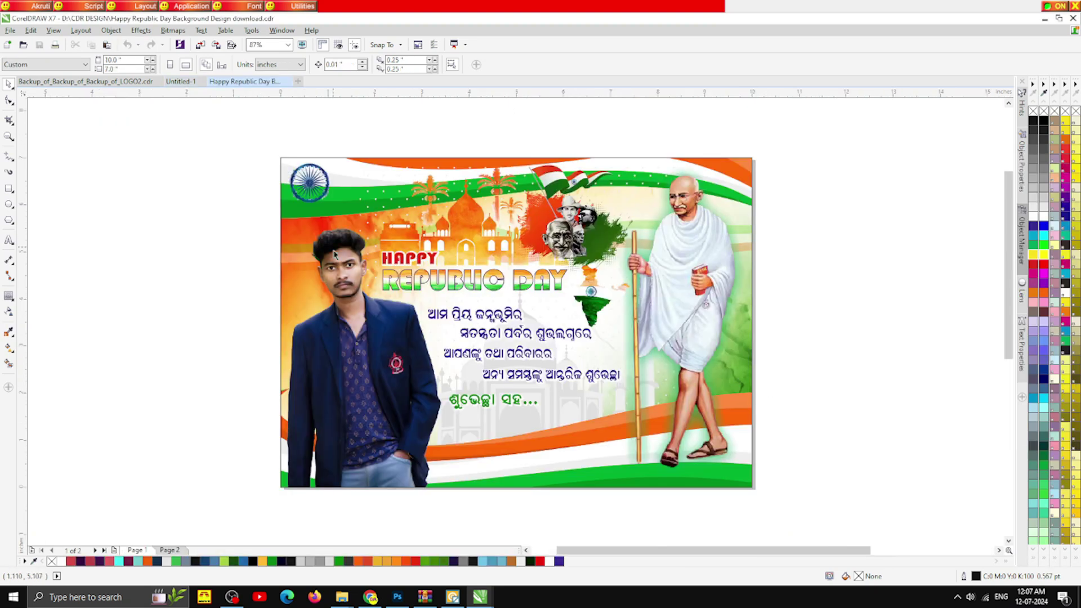
Copy the man's photo out of the Republic Day design's PowerClip and paste it into the Untitled-1 banner document
left_click(349, 287)
left_click(487, 502)
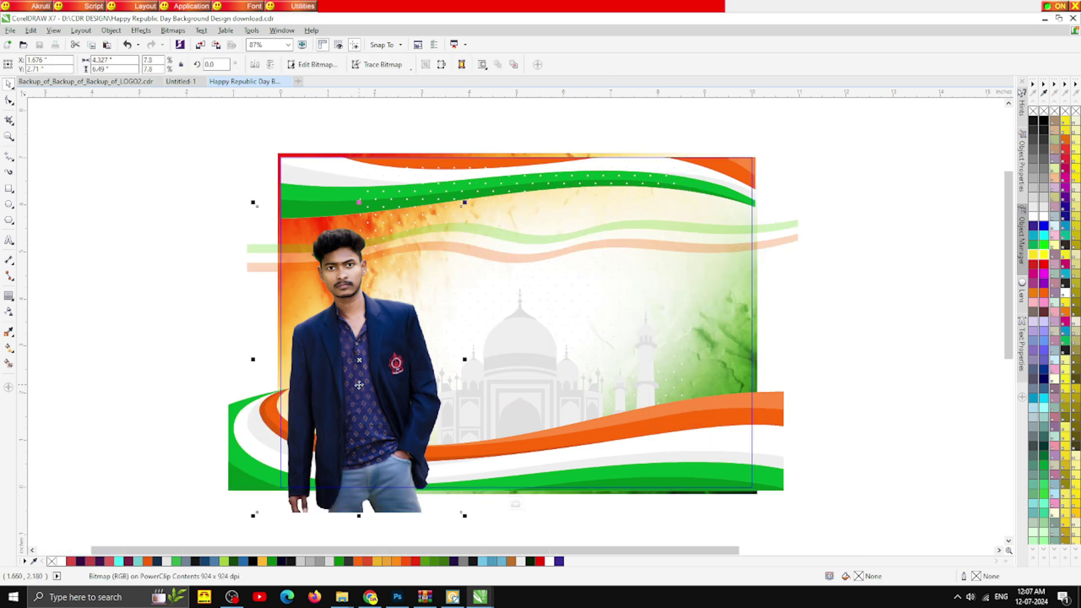
left_click(180, 81)
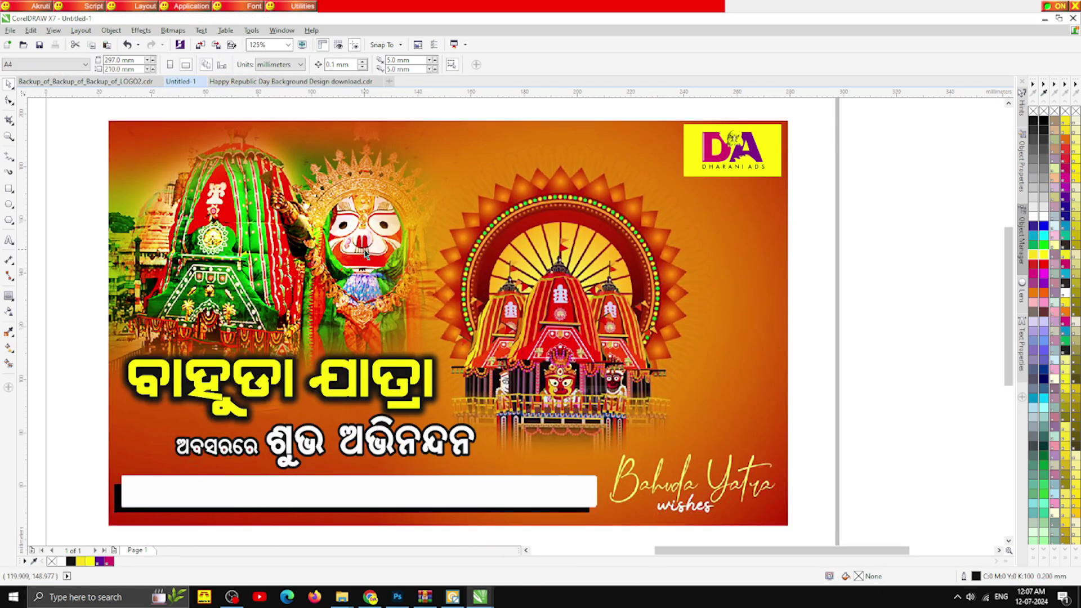
key("ctrl+v")
Place the man's photo at the banner's lower-right side, overhanging the lower edge, and scale it to about 98 by 147 mm
scroll(442, 239, "down", 3)
left_click_drag(394, 270, 504, 279)
scroll(511, 263, "up", 2)
left_click_drag(584, 170, 566, 196)
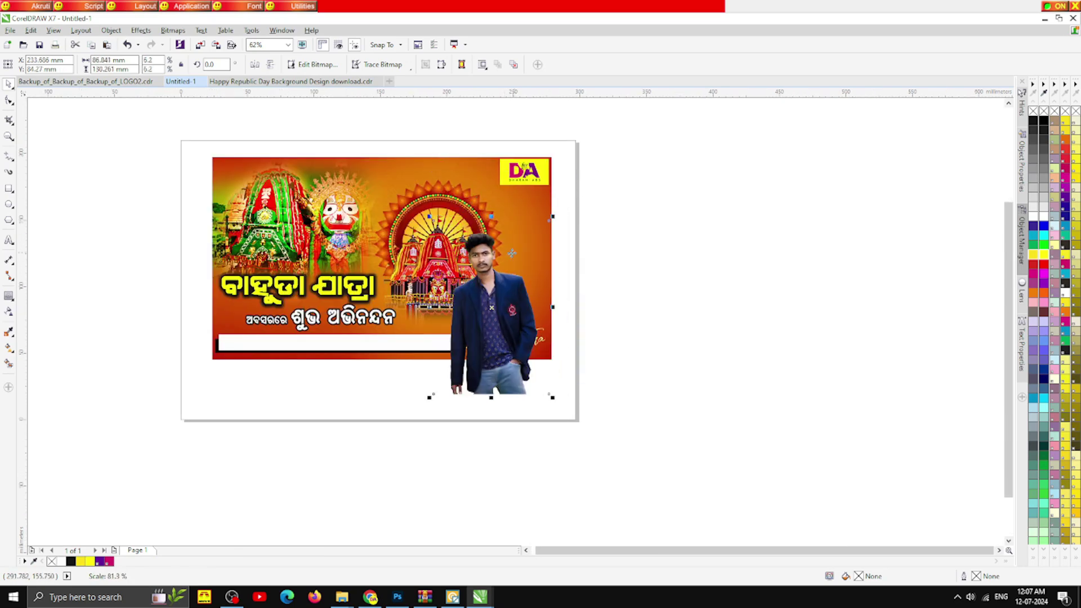
scroll(524, 225, "up", 3)
scroll(522, 248, "down", 3)
scroll(522, 248, "up", 3)
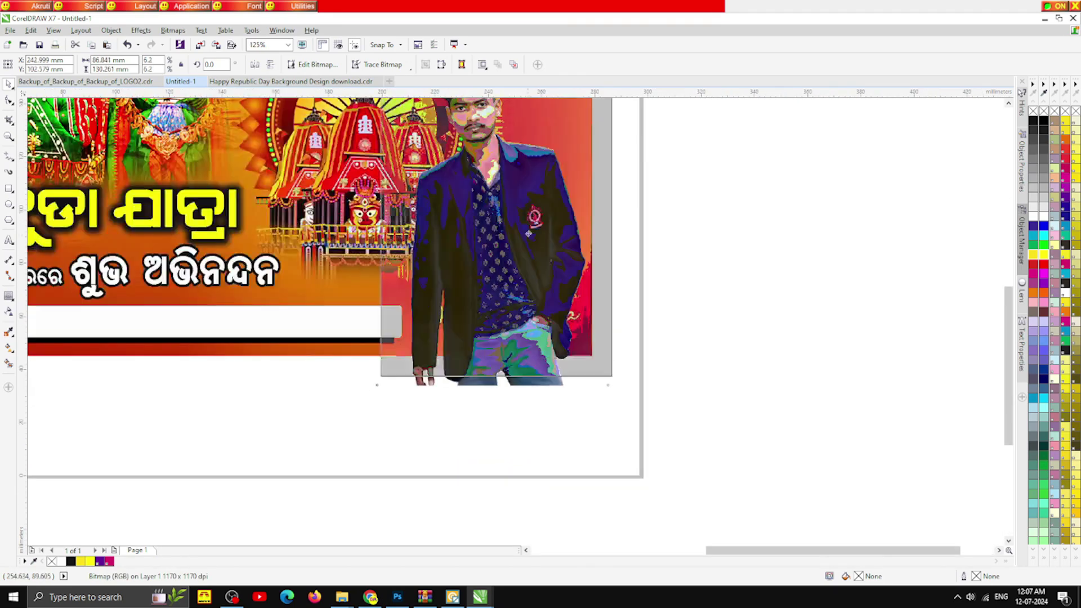
left_click_drag(523, 248, 529, 214)
scroll(523, 225, "down", 3)
scroll(494, 260, "up", 3)
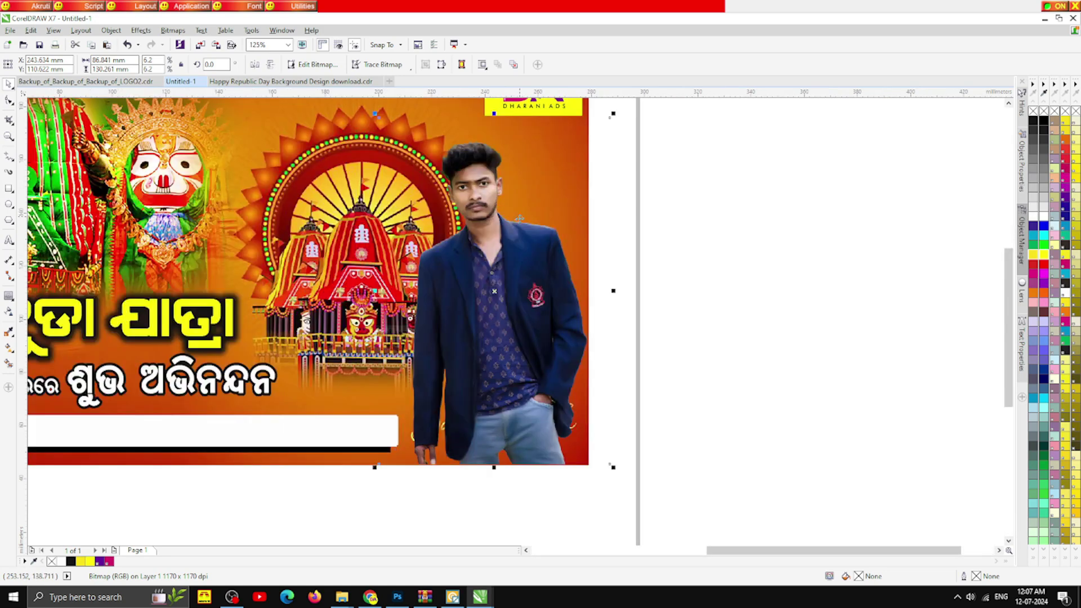
left_click_drag(494, 261, 493, 303)
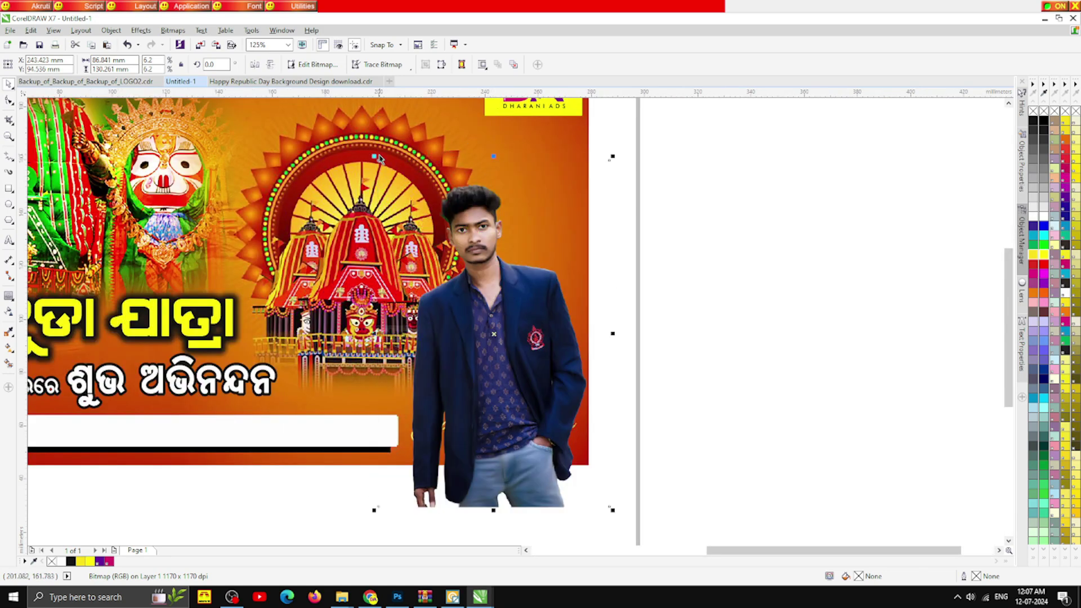
left_click_drag(376, 157, 340, 113)
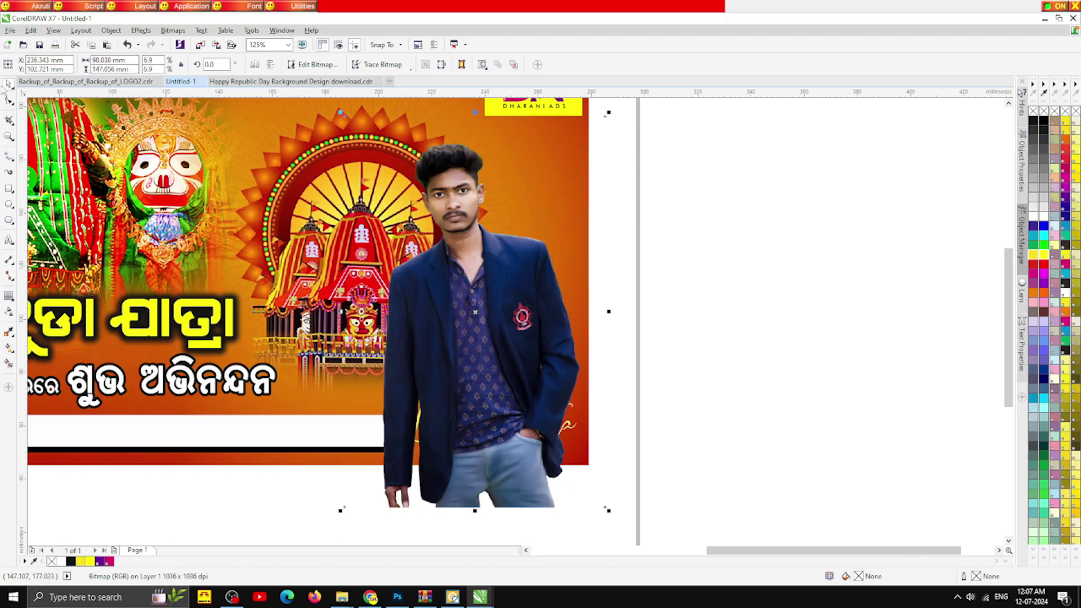
Trim the photo's empty right side and its lower part flush with the banner's edges using the Shape tool
left_click(9, 100)
left_click_drag(605, 264, 583, 269)
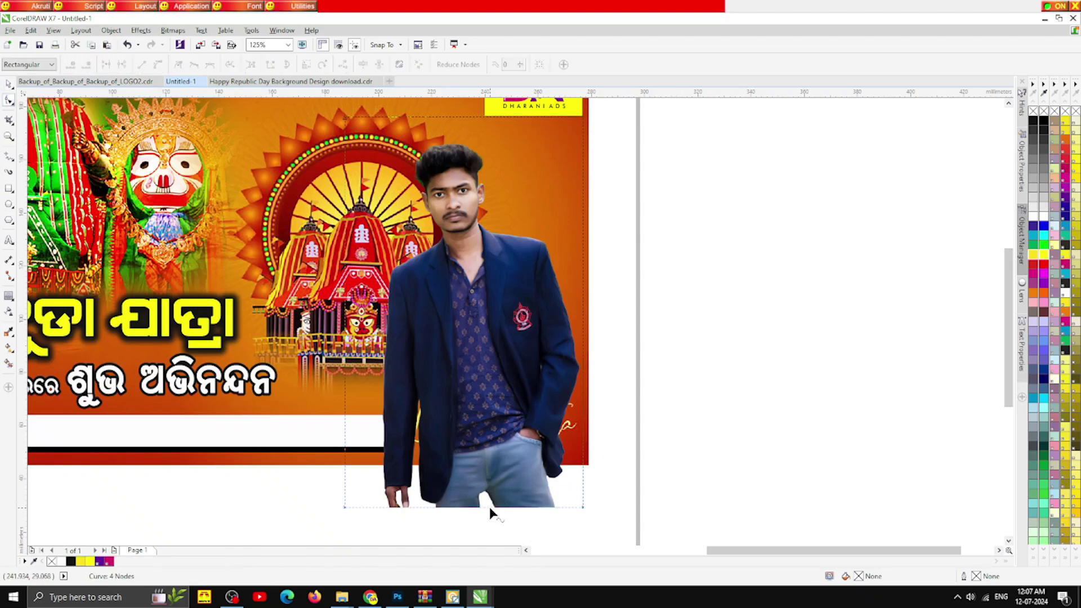
left_click_drag(488, 507, 488, 465)
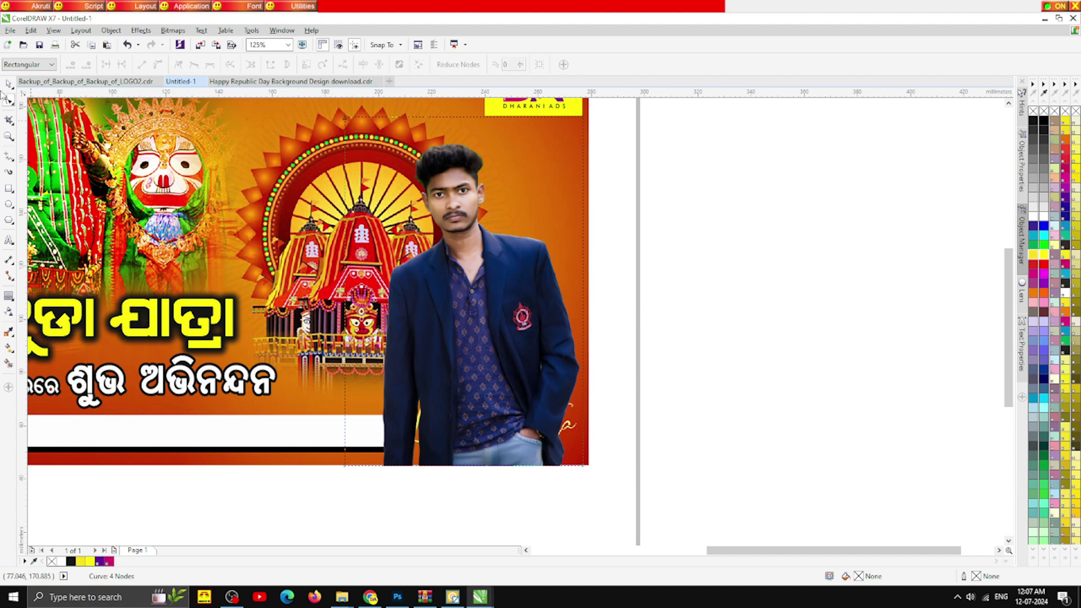
key("space")
left_click(668, 306)
key("F3")
scroll(425, 251, "up", 1)
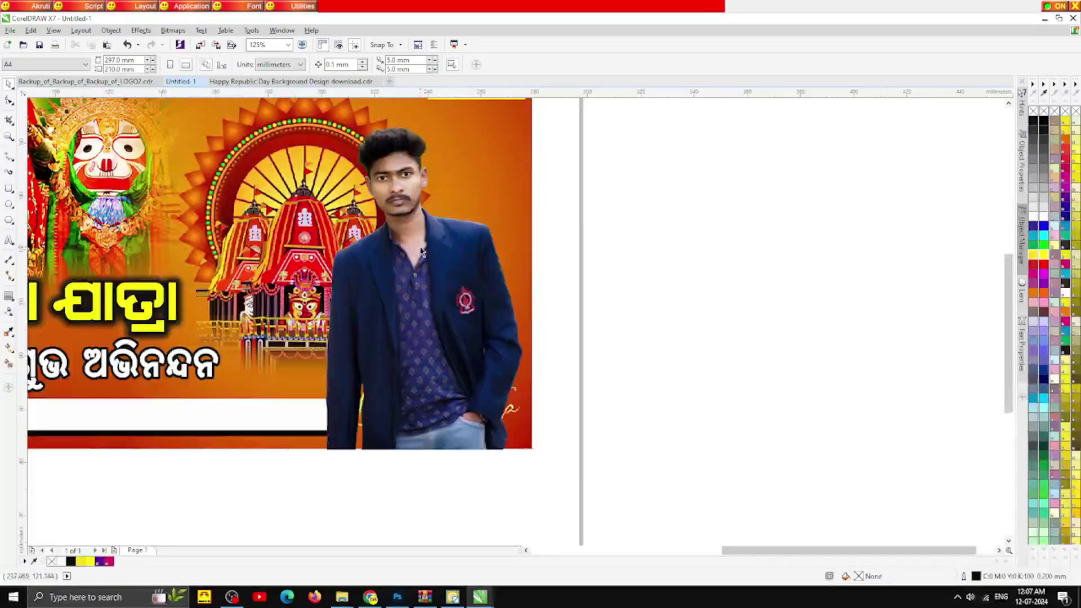
Duplicate the man's photo beside the banner and blacken the copy with Hue -180, Saturation -100 and Lightness -100
left_click_drag(425, 251, 681, 247)
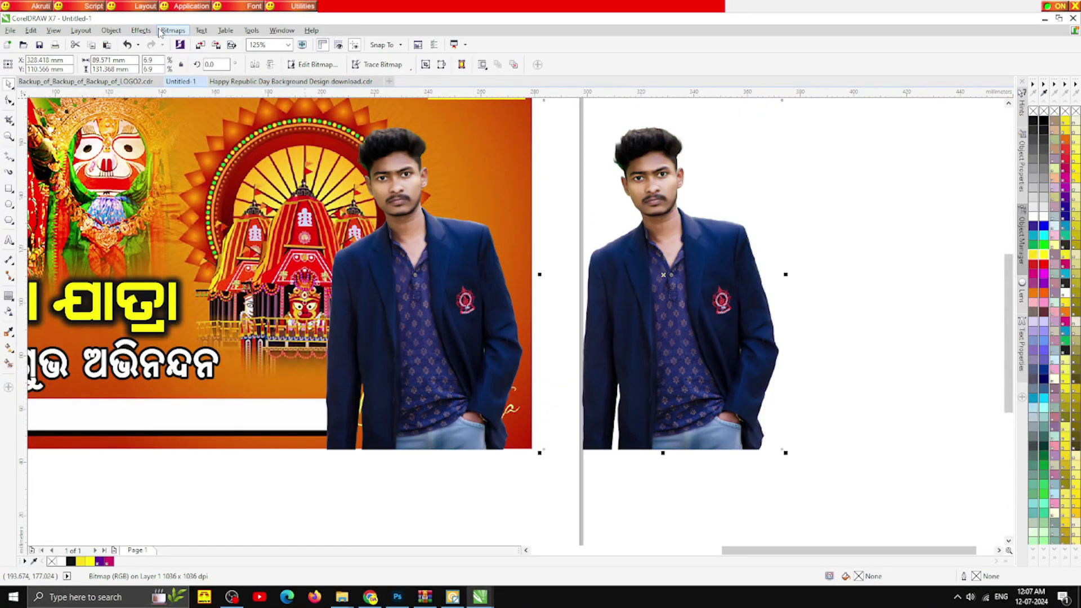
left_click(140, 30)
mouse_move(163, 46)
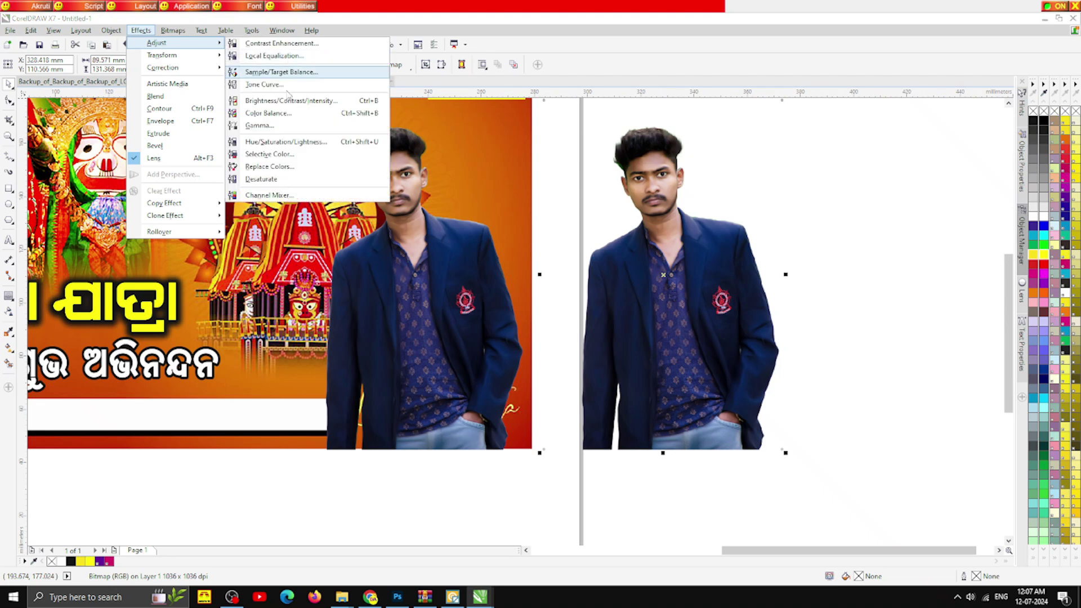
left_click(271, 146)
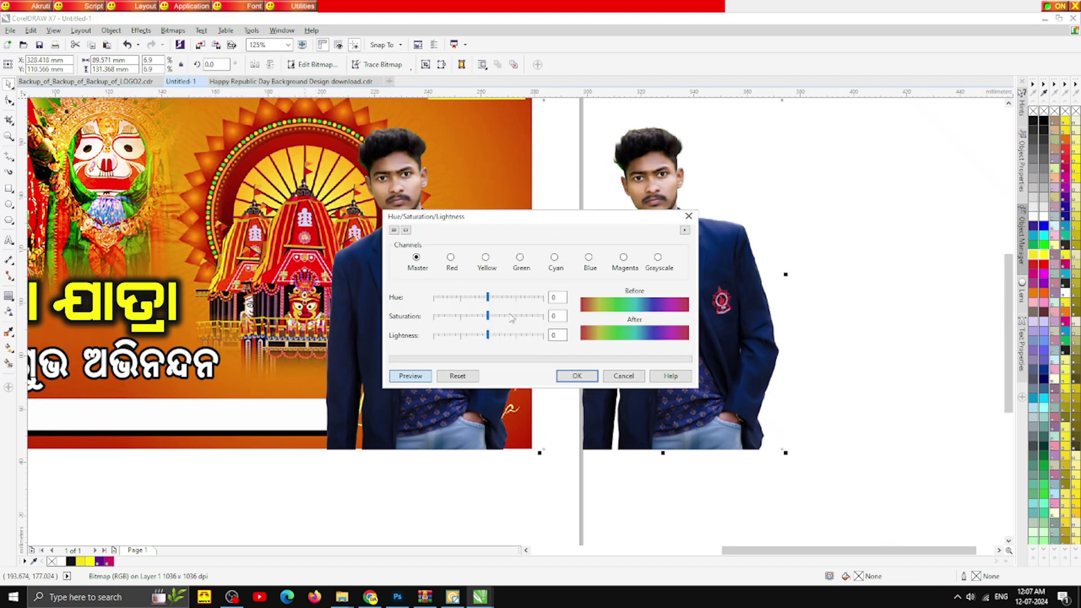
left_click_drag(488, 297, 404, 289)
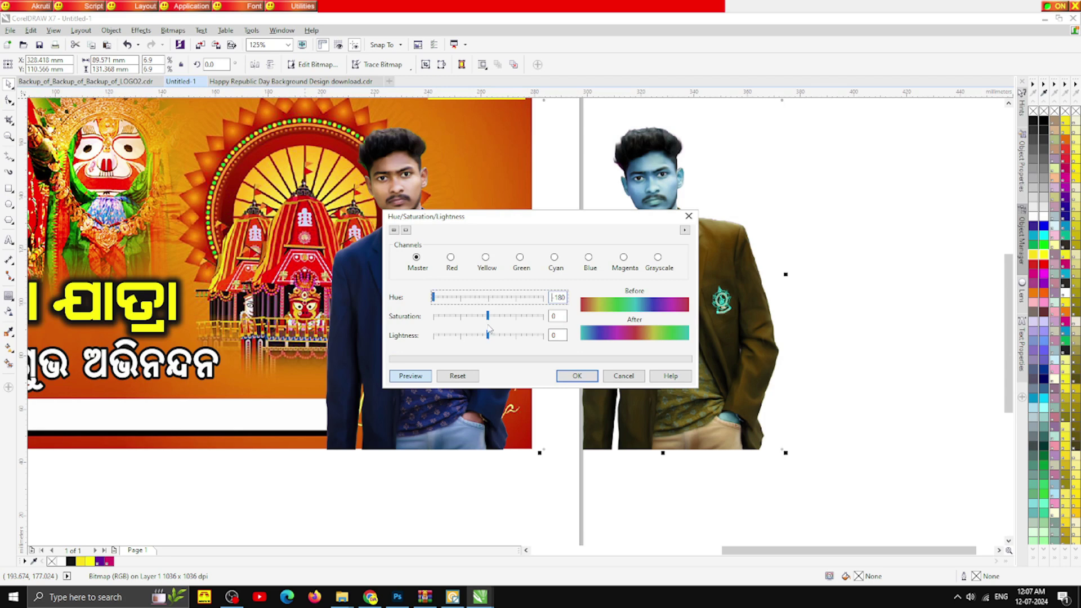
left_click_drag(487, 317, 429, 315)
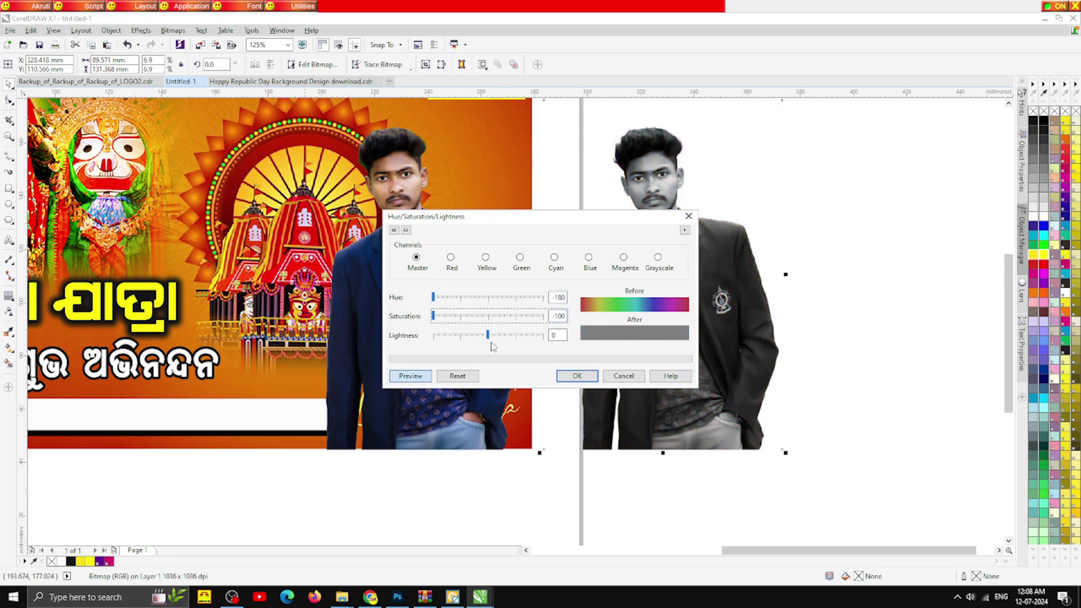
left_click_drag(487, 335, 411, 329)
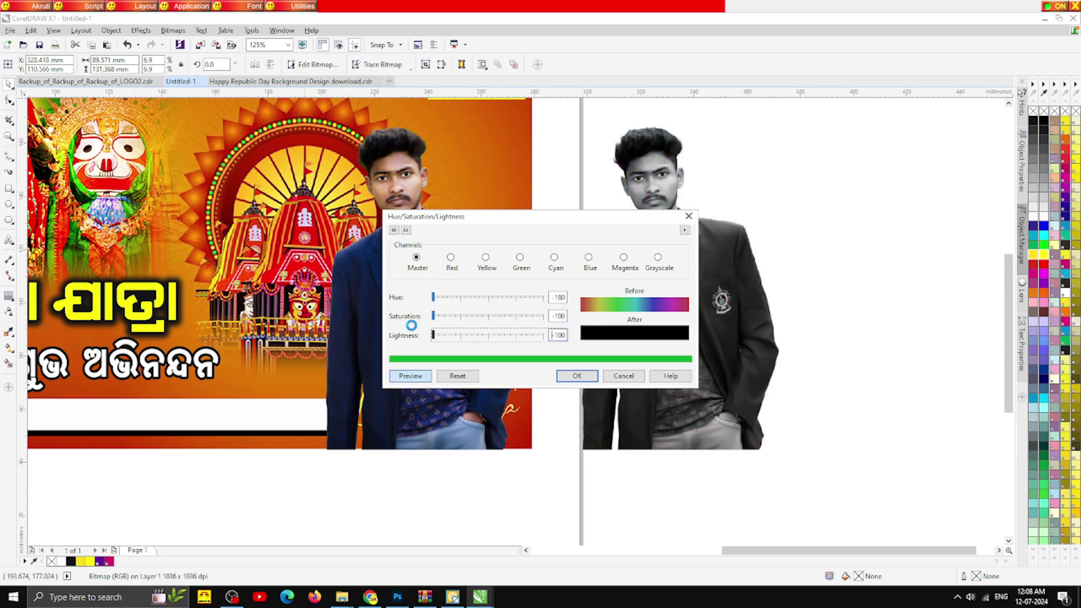
left_click(575, 376)
Try to Quick Trace the black silhouette with a reduced bitmap, delete the bitmap and move the traced curve beside the banner
right_click(645, 177)
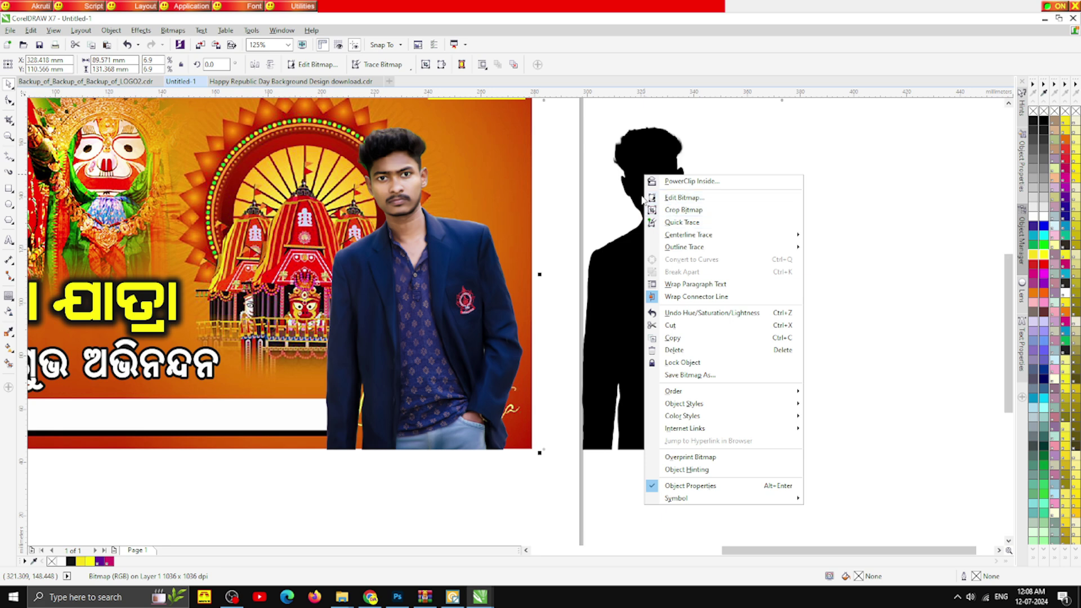
left_click(841, 176)
scroll(786, 263, "down", 2)
left_click_drag(670, 244, 674, 250)
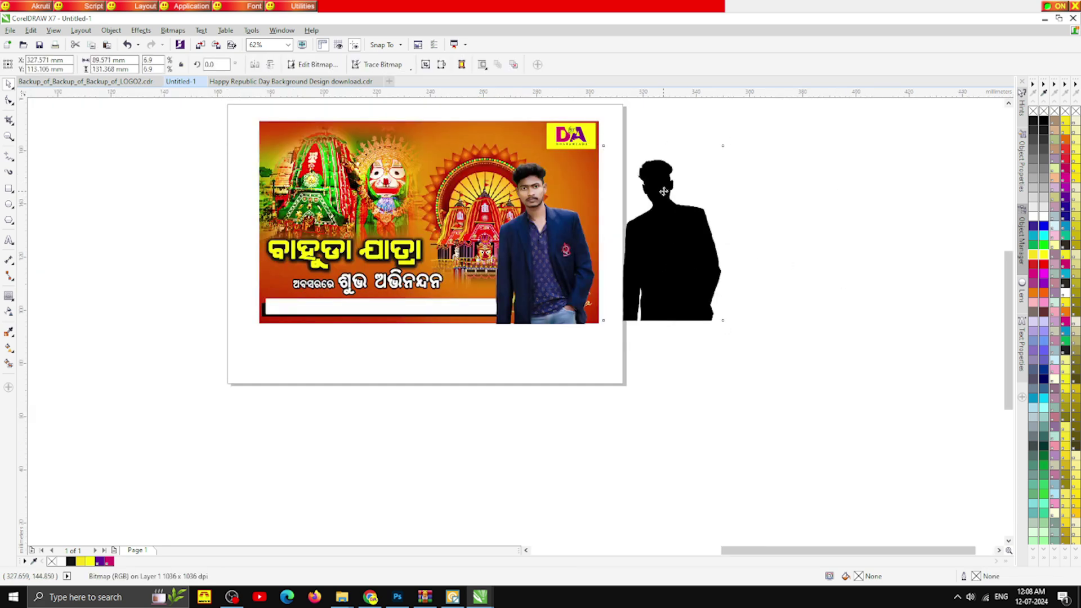
scroll(664, 192, "up", 2)
right_click(651, 168)
left_click(681, 219)
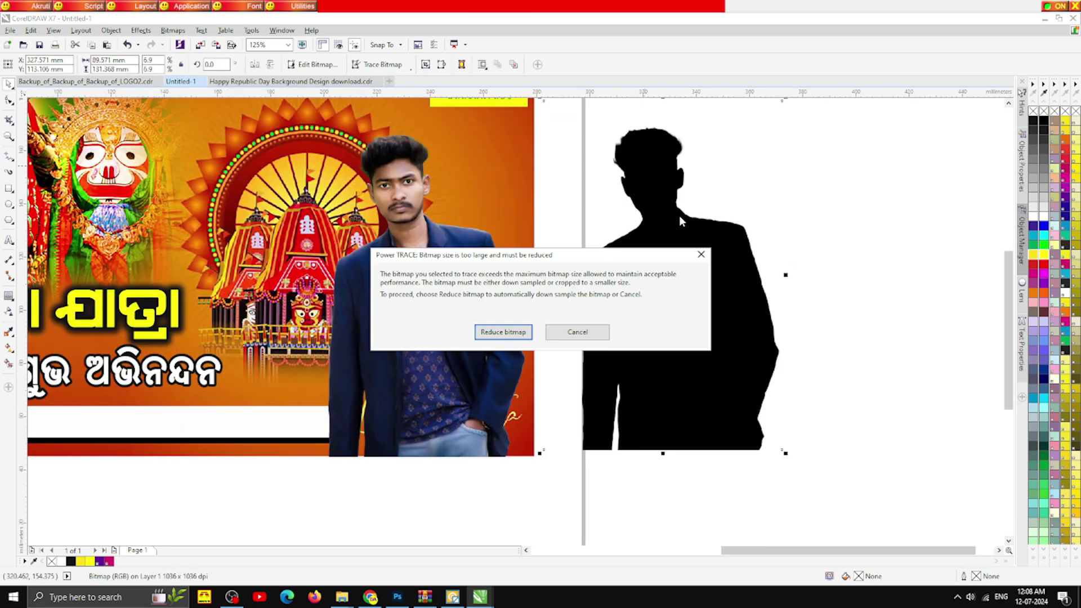
left_click(502, 333)
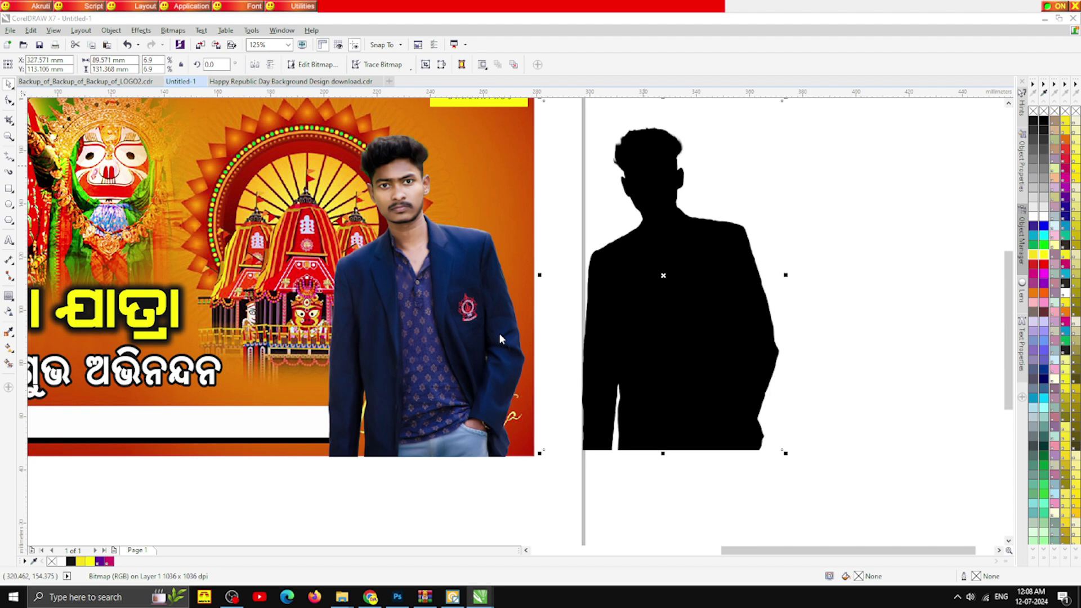
left_click_drag(706, 345, 473, 347)
left_click(714, 350)
key("Delete")
left_click_drag(513, 315, 698, 316)
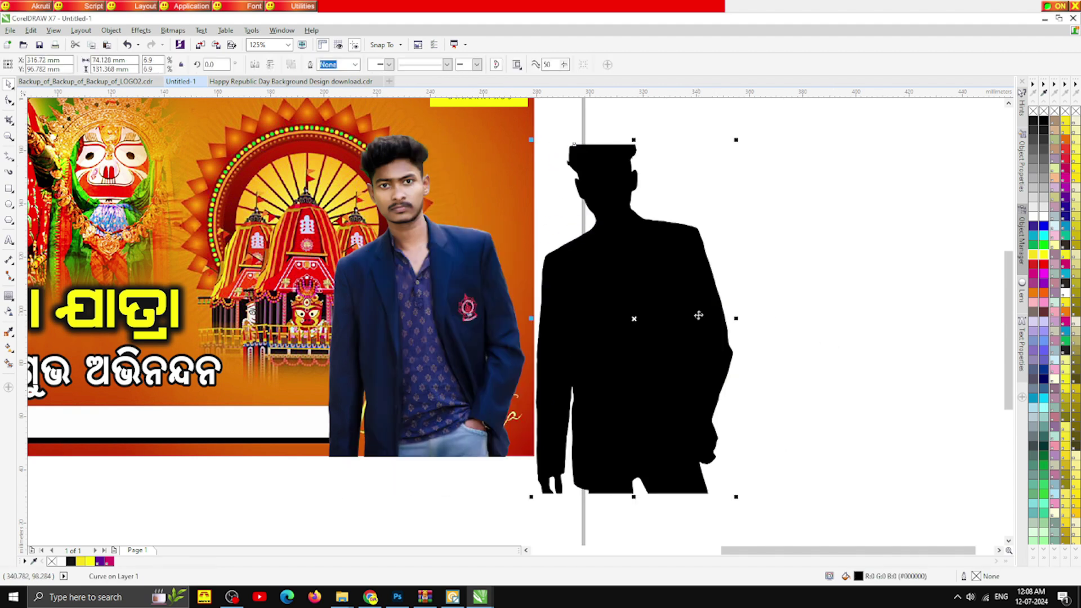
Undo the silhouette's Quick Trace along with the bitmap deletion and the moves
key("ctrl+z")
key("ctrl+z")
key("ctrl+z")
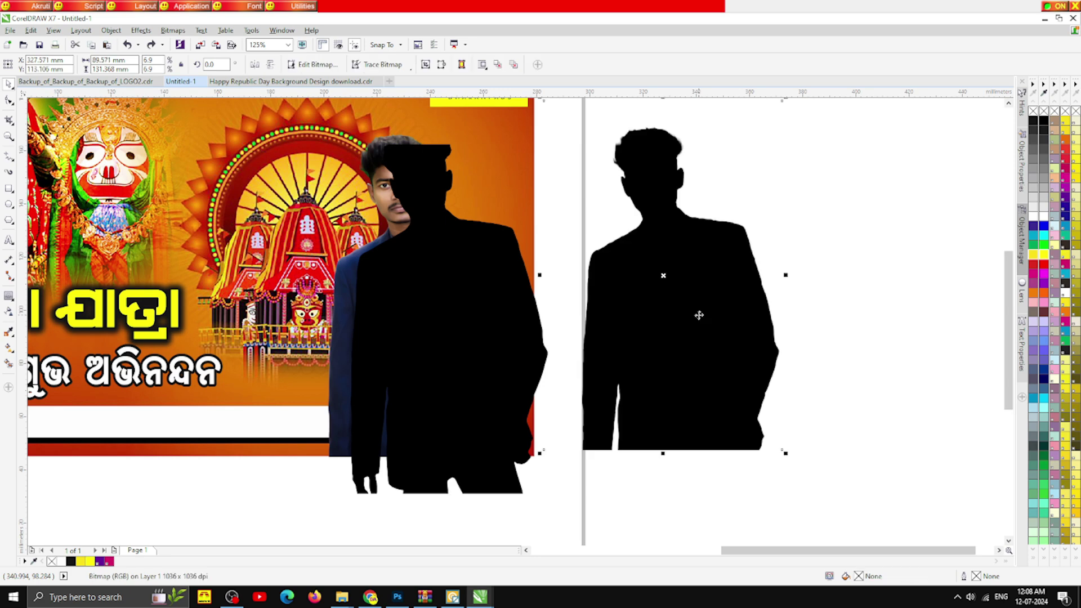
key("ctrl+z")
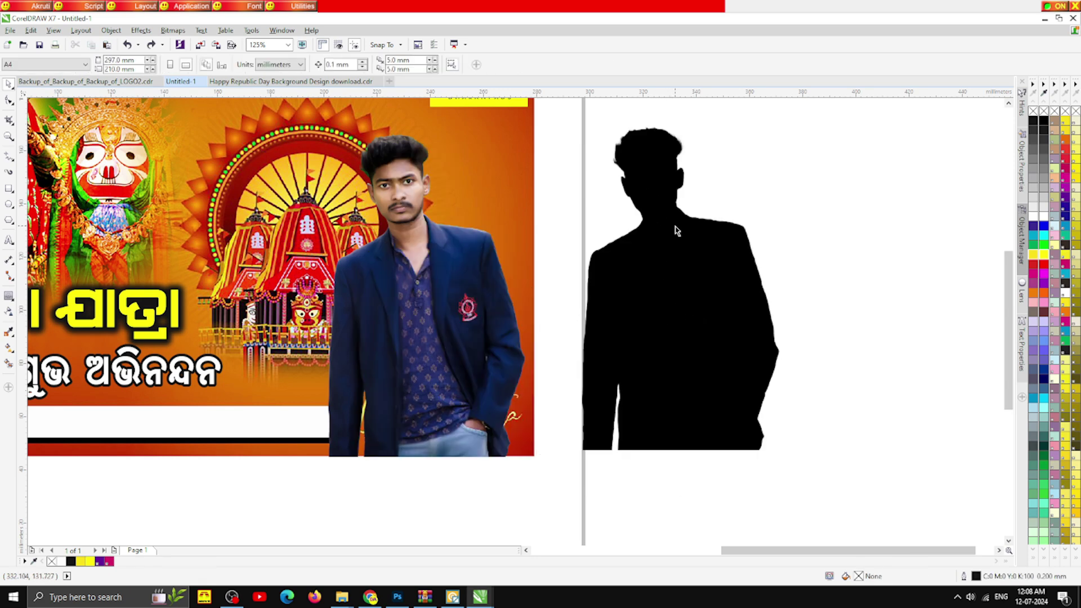
Shift the silhouette bitmap slightly away from the banner and try Quick Trace on it again with a reduced bitmap
left_click(670, 232)
mouse_move(669, 232)
left_mouse_down()
mouse_move(419, 233)
mouse_move(684, 233)
left_mouse_up()
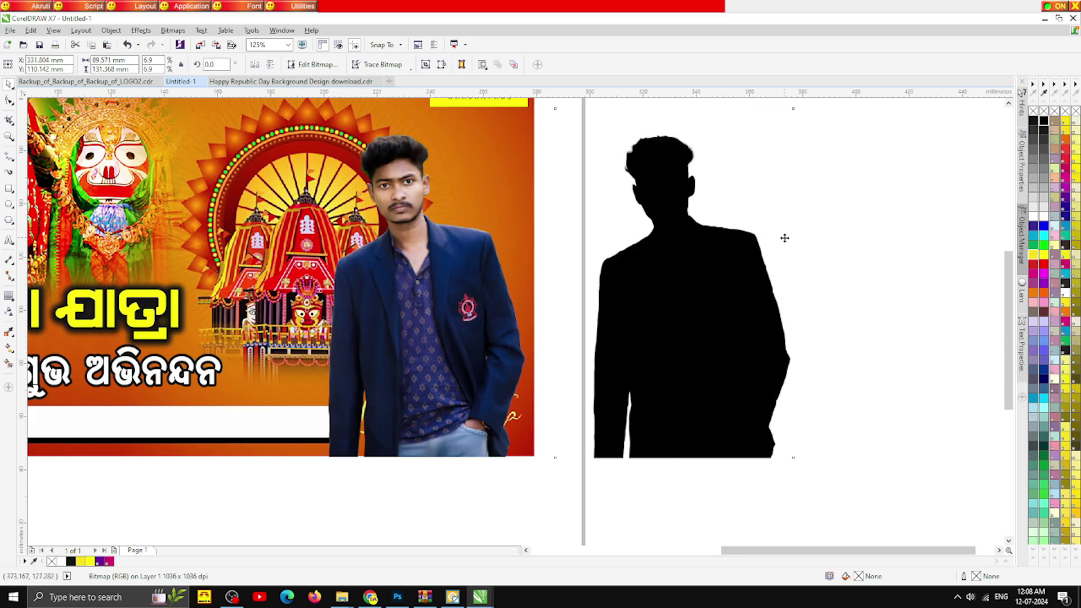
left_click(688, 207)
right_click(646, 174)
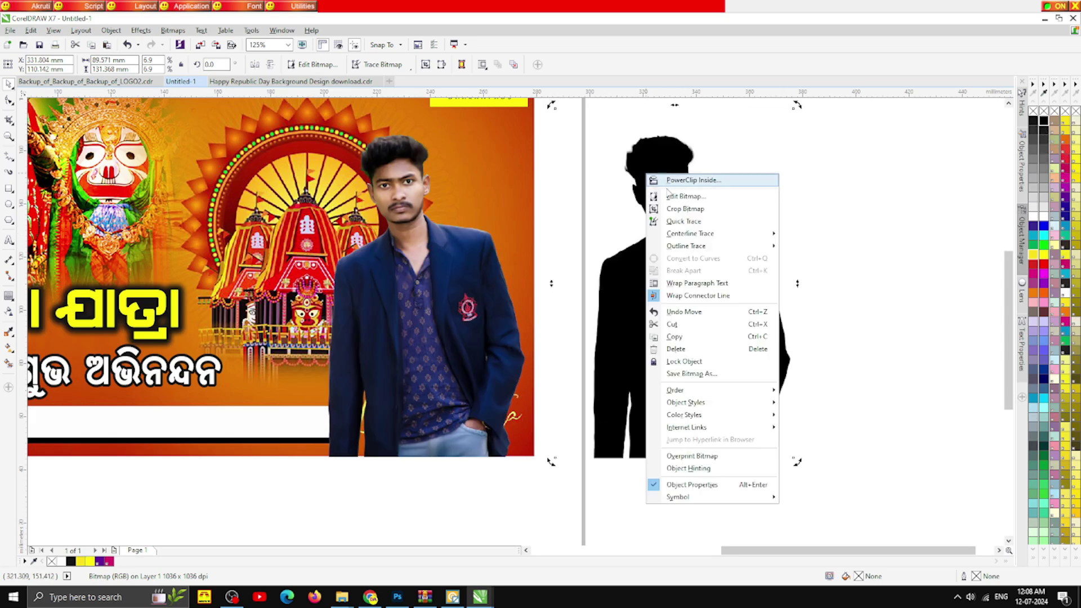
left_click(679, 223)
left_click(503, 331)
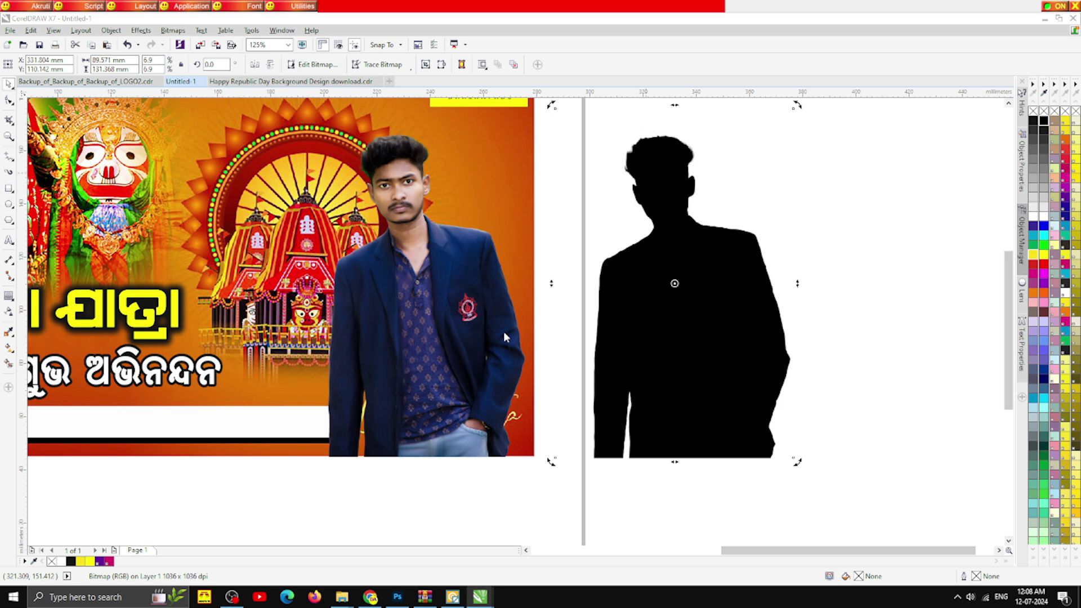
key("Escape")
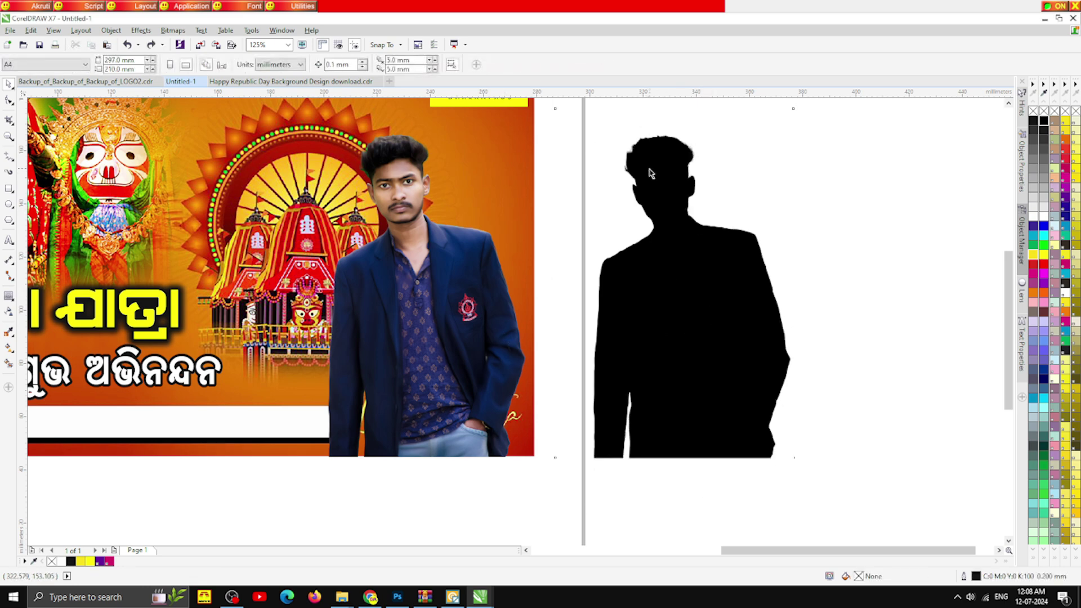
Outline-trace the silhouette as a Logo with a reduced bitmap, place the curve over the man's photo and delete the black bitmap
right_click(651, 173)
mouse_move(711, 244)
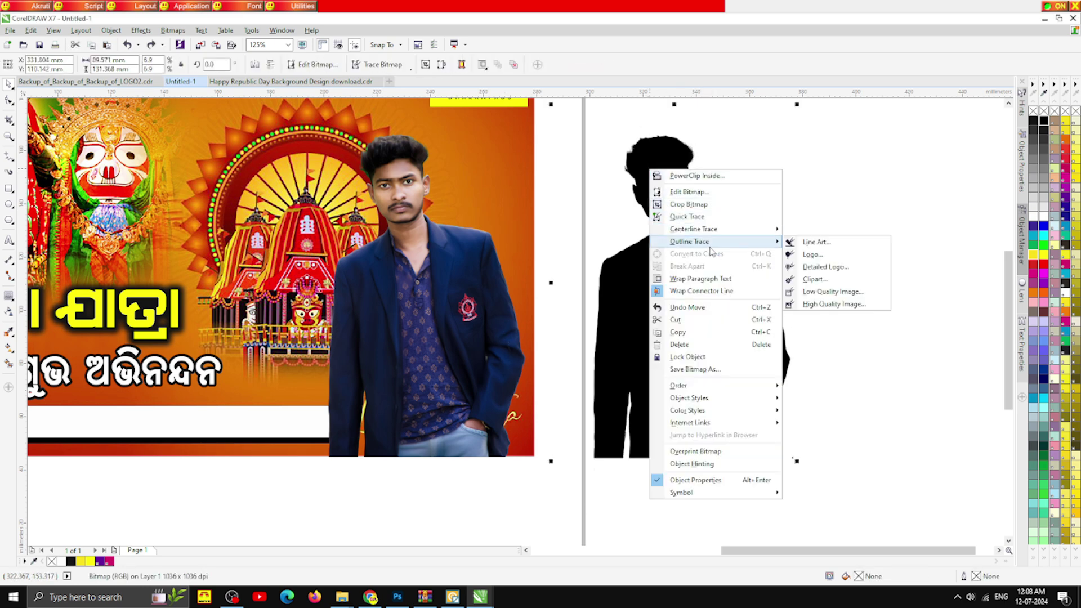
left_click(817, 257)
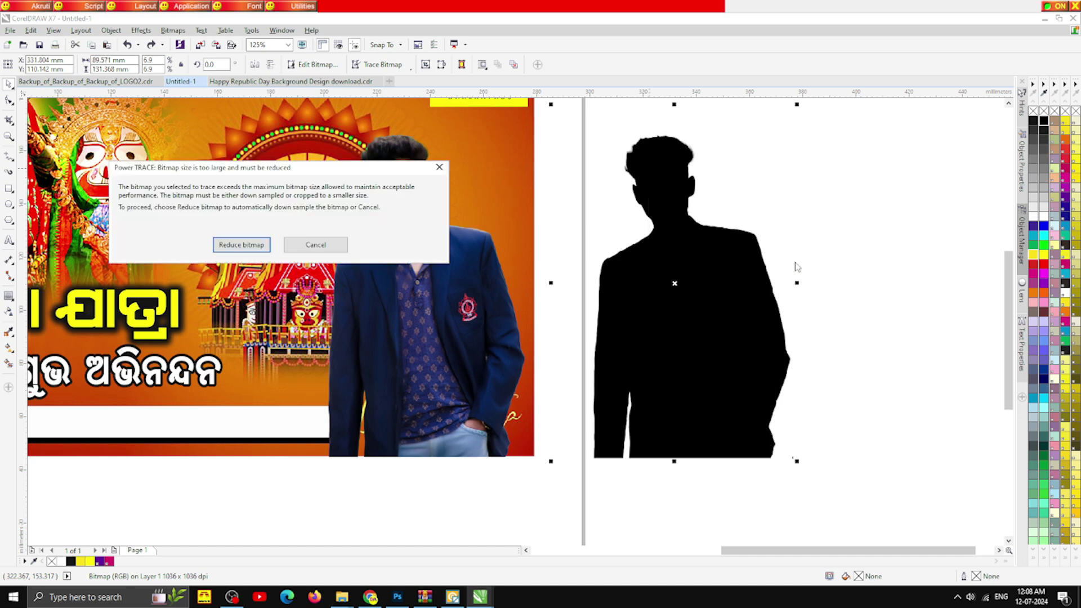
left_click(242, 248)
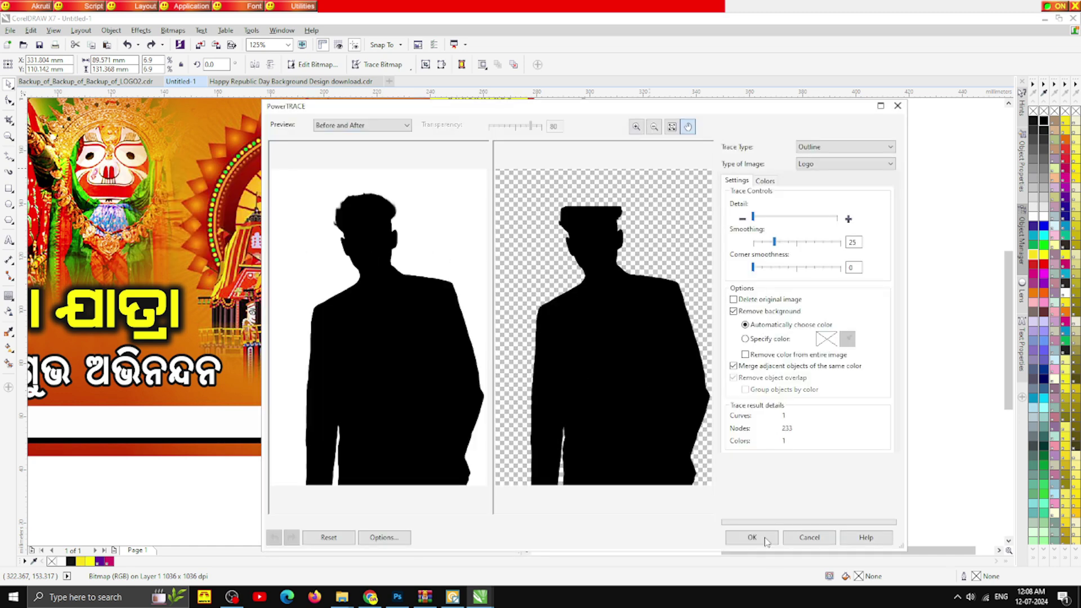
left_click(752, 537)
left_click_drag(678, 346, 409, 350)
left_click(678, 350)
key("Delete")
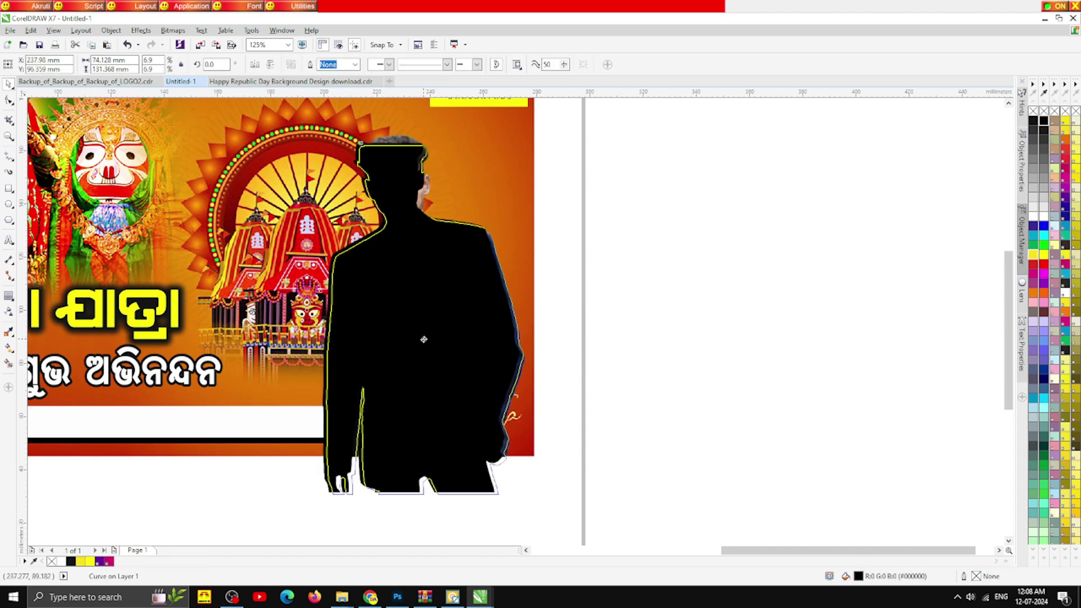
Give the traced silhouette a white fill and a white 1.0 mm outline set behind the fill and scaling with the object
left_click(1033, 220)
right_click(1033, 220)
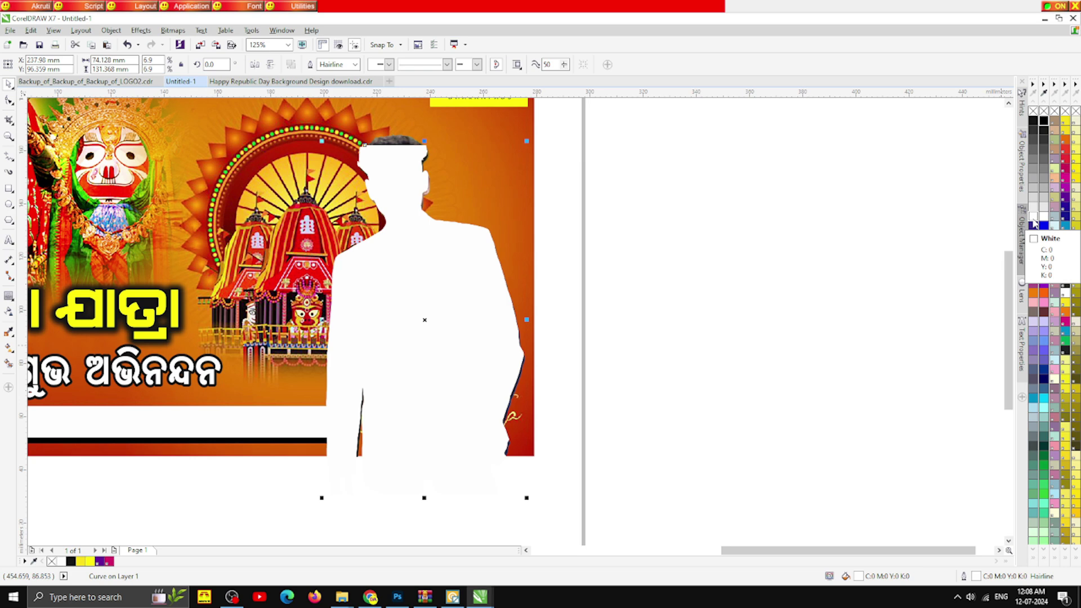
key("F12")
left_click(467, 231)
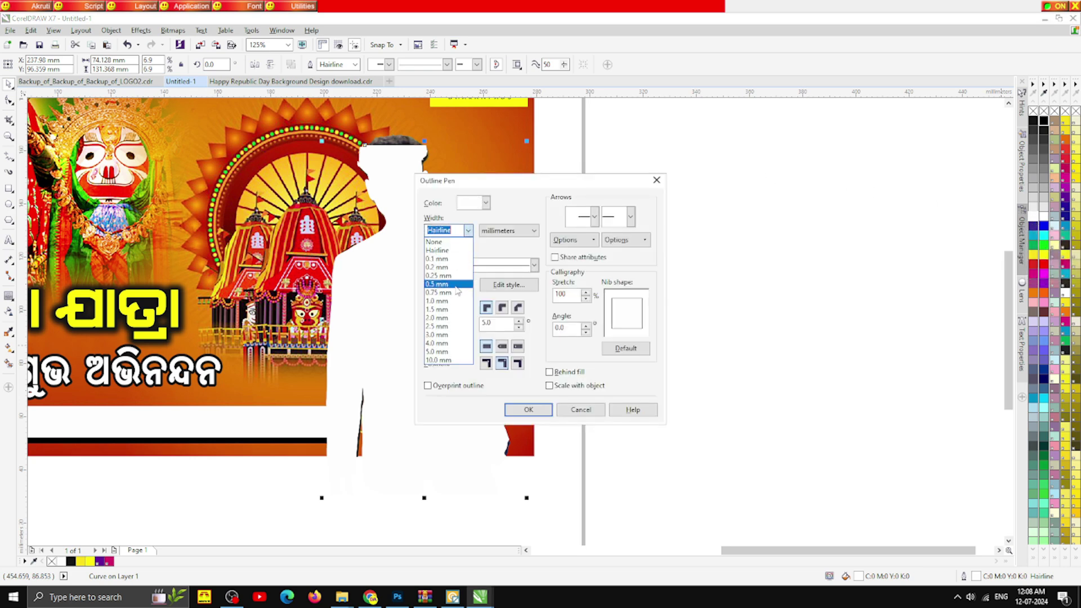
left_click(445, 300)
left_click(549, 372)
left_click(549, 386)
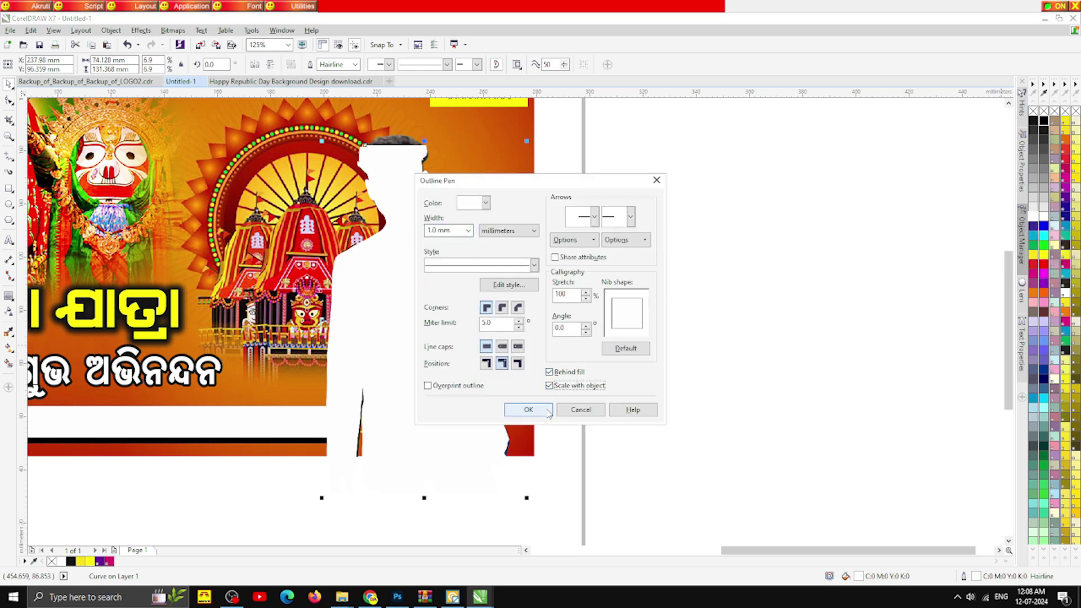
left_click(528, 410)
Put the white silhouette behind the man's photo and shift it slightly down and right as a border
mouse_move(499, 345)
left_mouse_down()
mouse_move(659, 346)
mouse_move(495, 354)
left_mouse_up()
left_click(445, 332)
left_click(753, 378)
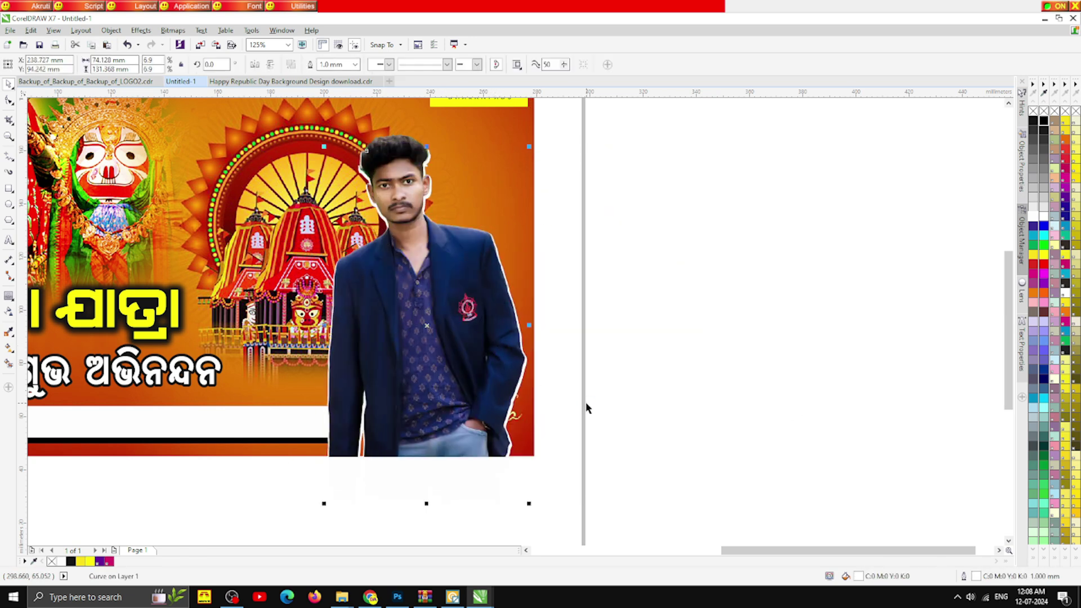
Nudge the white silhouette slightly up behind the man's photo and even out the border on both sides
key("Right")
key("Right")
key("Right")
key("Right")
key("Right")
key("Right")
key("Right")
key("Up")
key("Up")
key("Up")
key("Up")
key("Up")
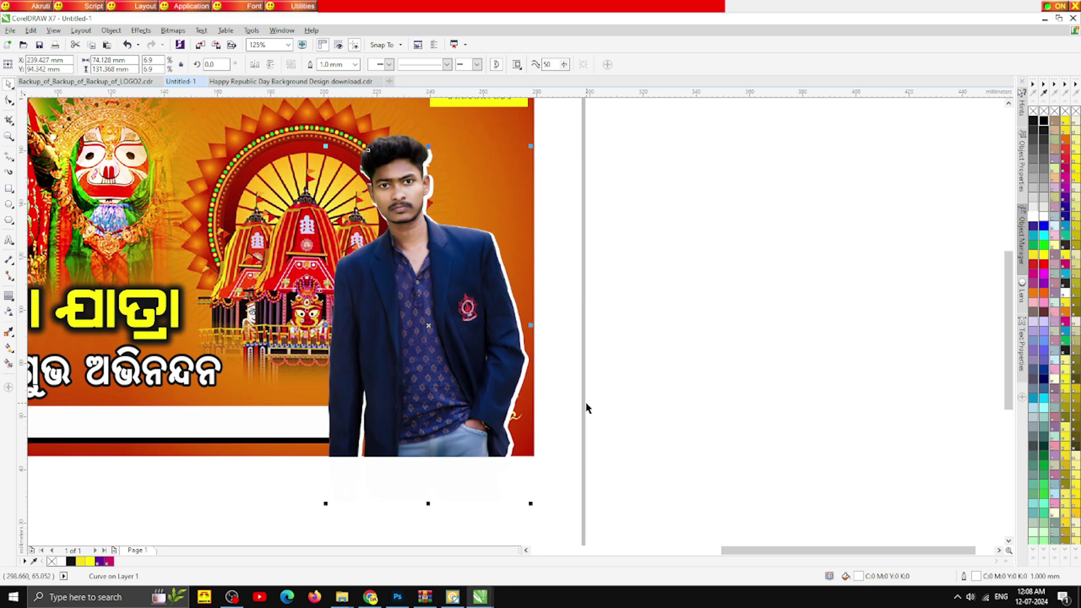
scroll(414, 179, "up", 3)
key("Up")
key("Left")
key("Left")
key("Left")
key("Left")
key("Left")
key("Left")
key("Left")
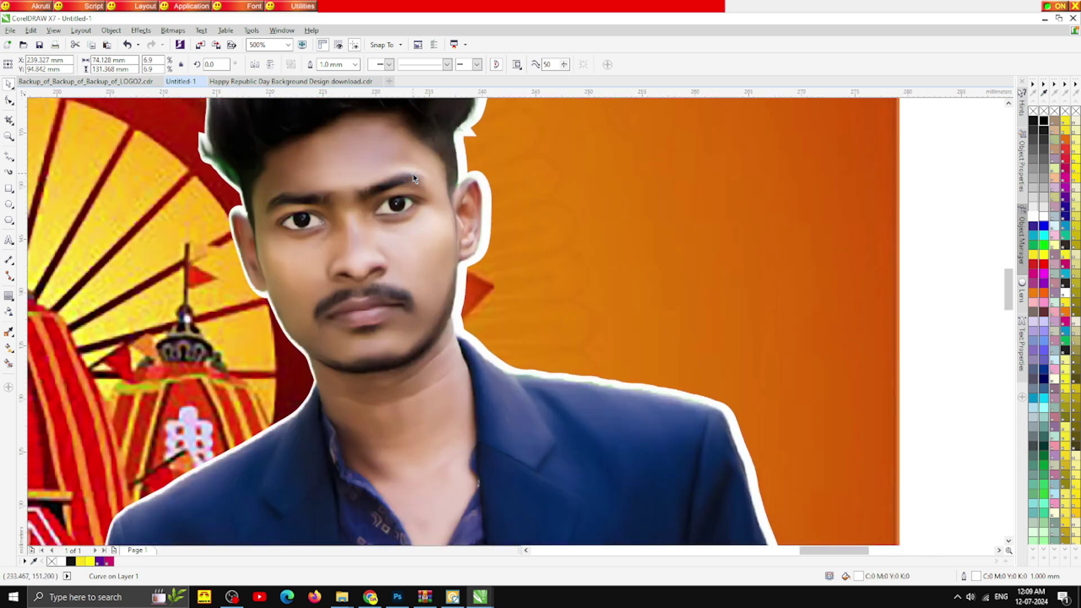
key("Up")
scroll(444, 225, "down", 3)
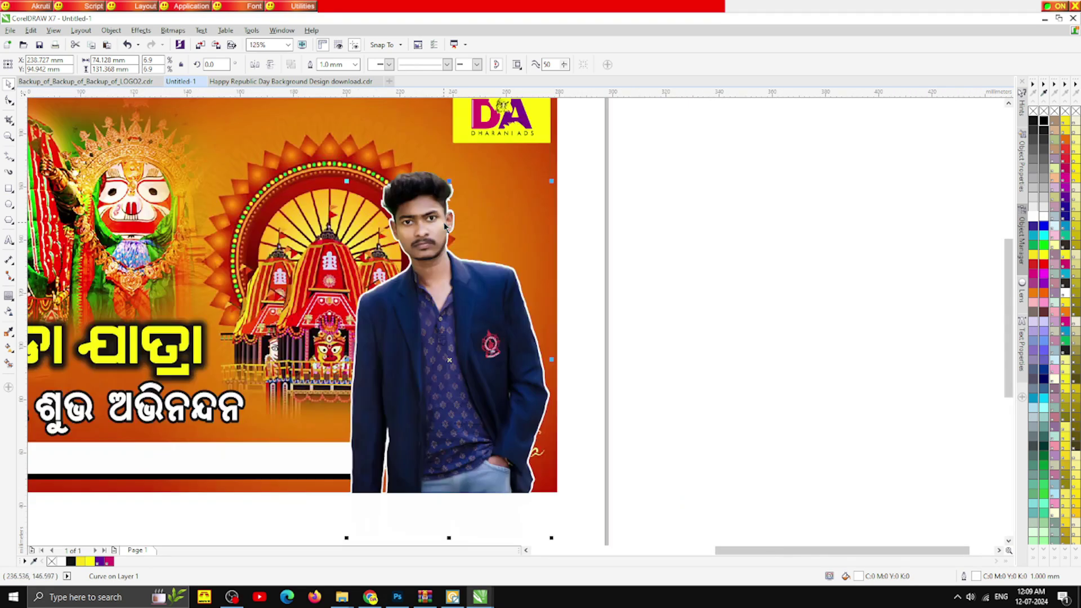
left_click(687, 344)
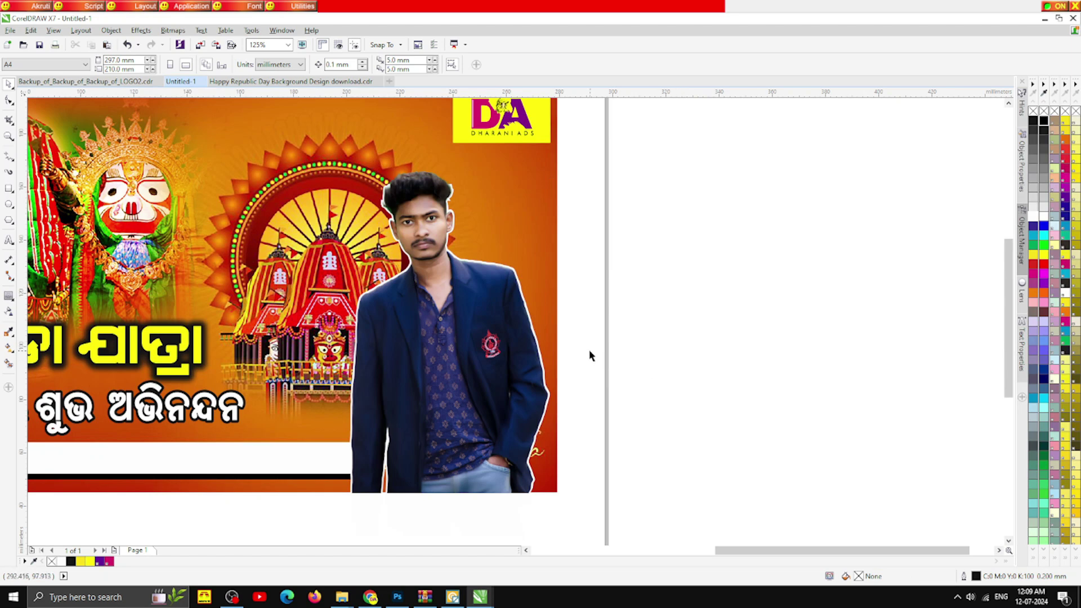
Check the white border around the man's head, pull the photo away from the silhouette and undo the change
left_click(544, 412)
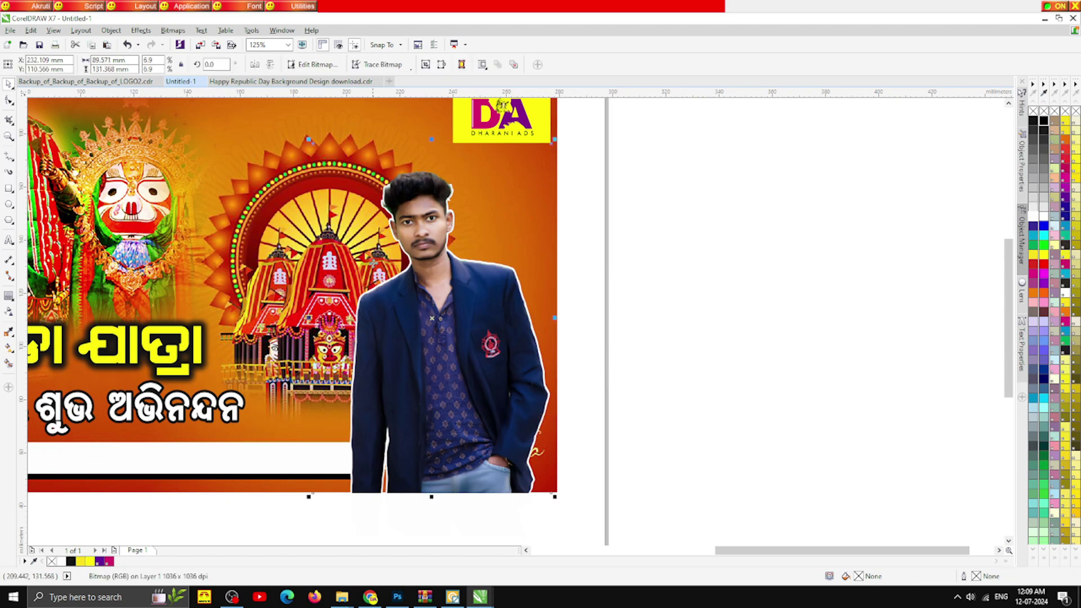
left_click(648, 214)
scroll(481, 226, "up", 3)
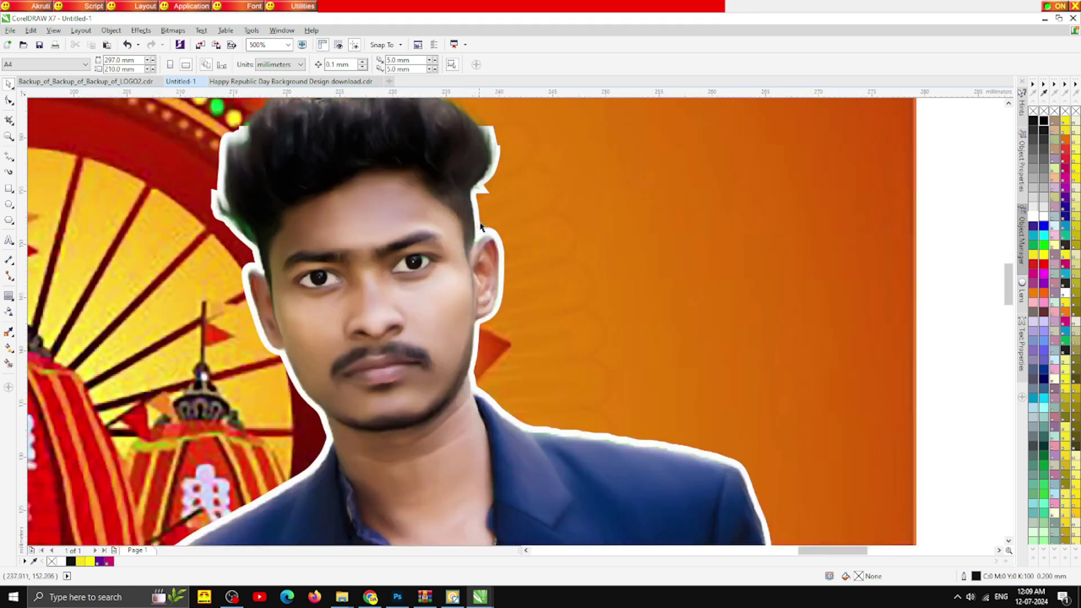
left_click(494, 236)
scroll(494, 235, "down", 5)
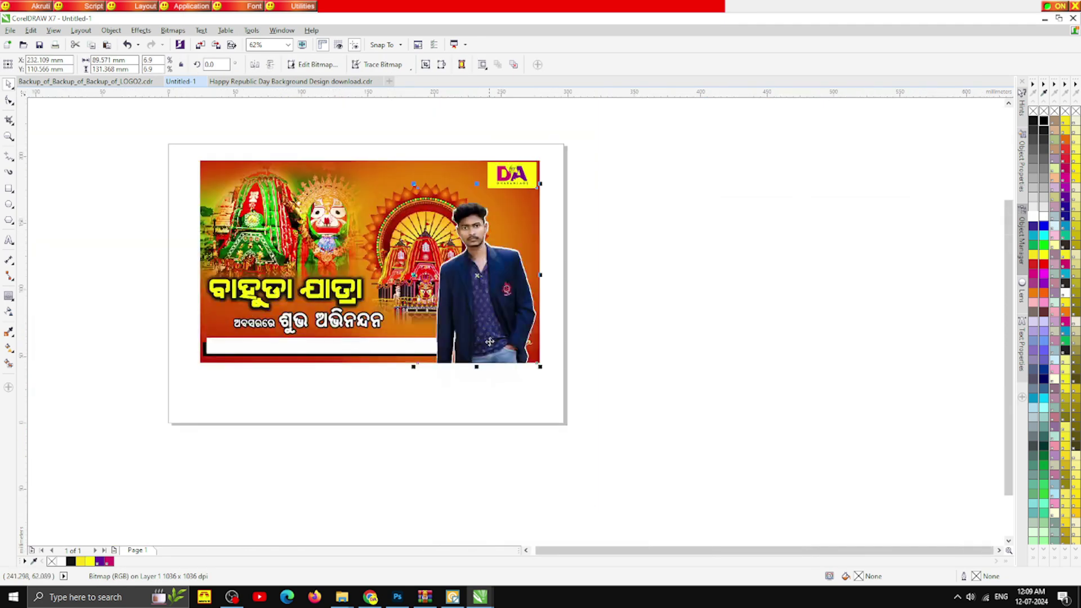
left_click_drag(493, 343, 600, 343)
key("ctrl+z")
key("ctrl+z")
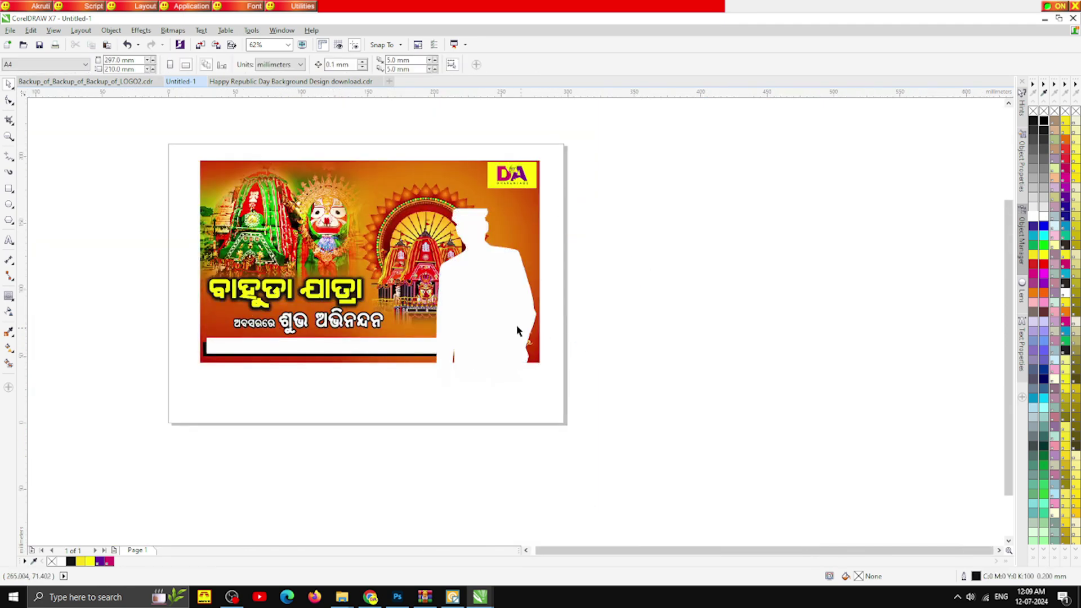
Inspect the white silhouette's nodes and try to PowerClip it inside another object
scroll(493, 336, "up", 2)
left_click(9, 100)
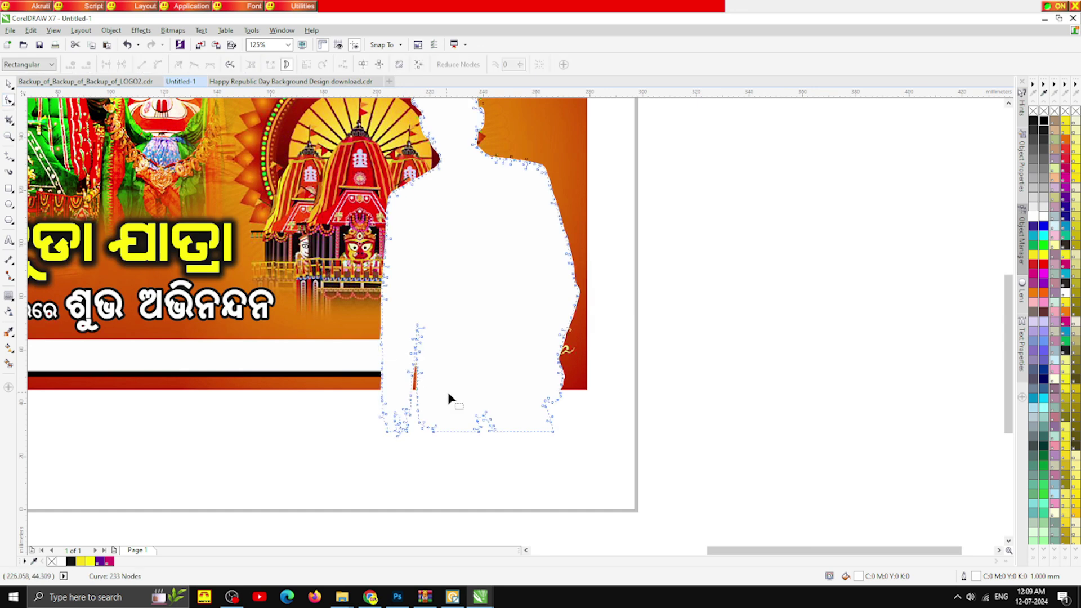
left_click(10, 83)
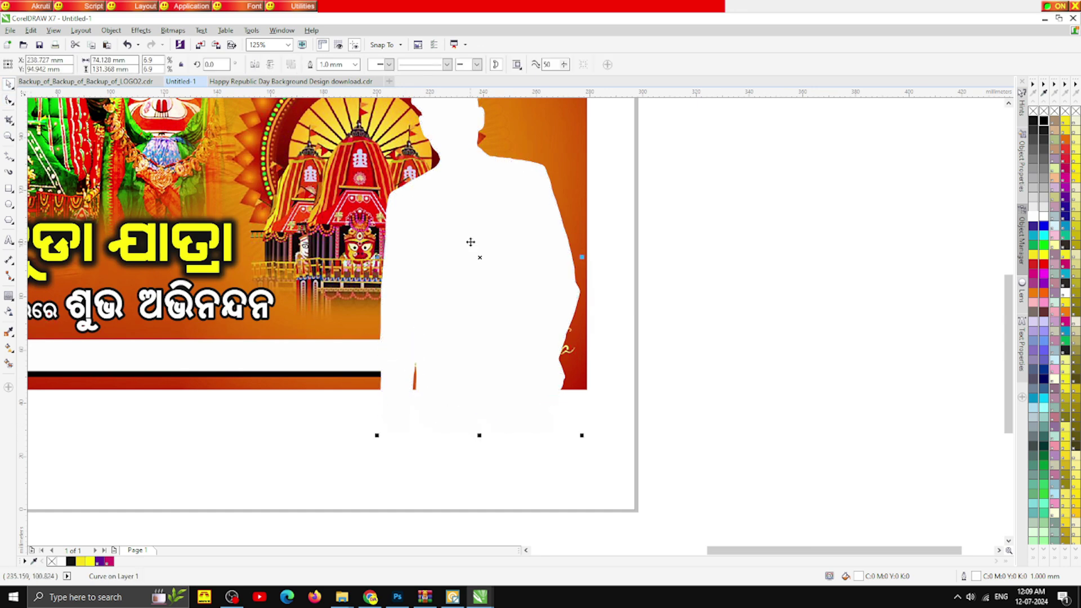
right_click(471, 185)
left_click(495, 190)
left_click(616, 199)
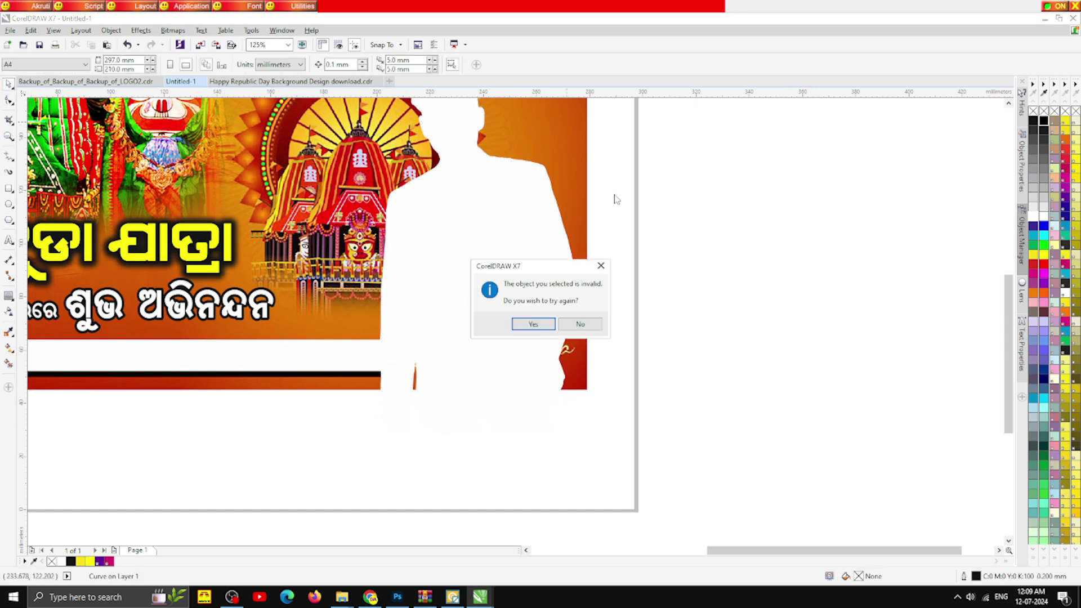
left_click(543, 323)
left_click(574, 190)
left_click(580, 325)
scroll(561, 339, "down", 2)
left_click(561, 338)
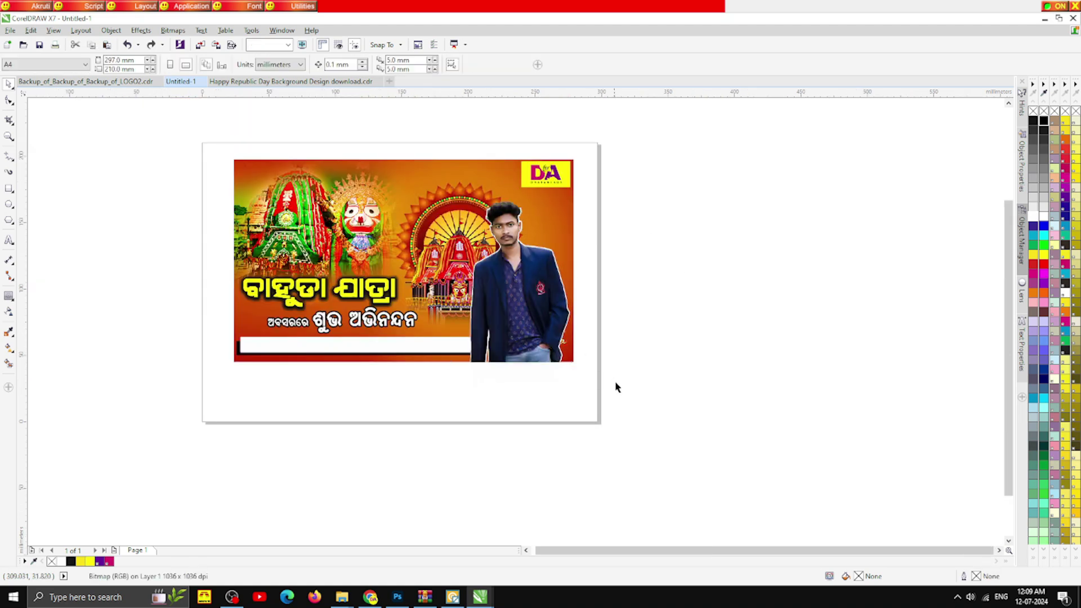
Move the man's photo off the page beside the banner and undo the move
left_click_drag(522, 288, 703, 289)
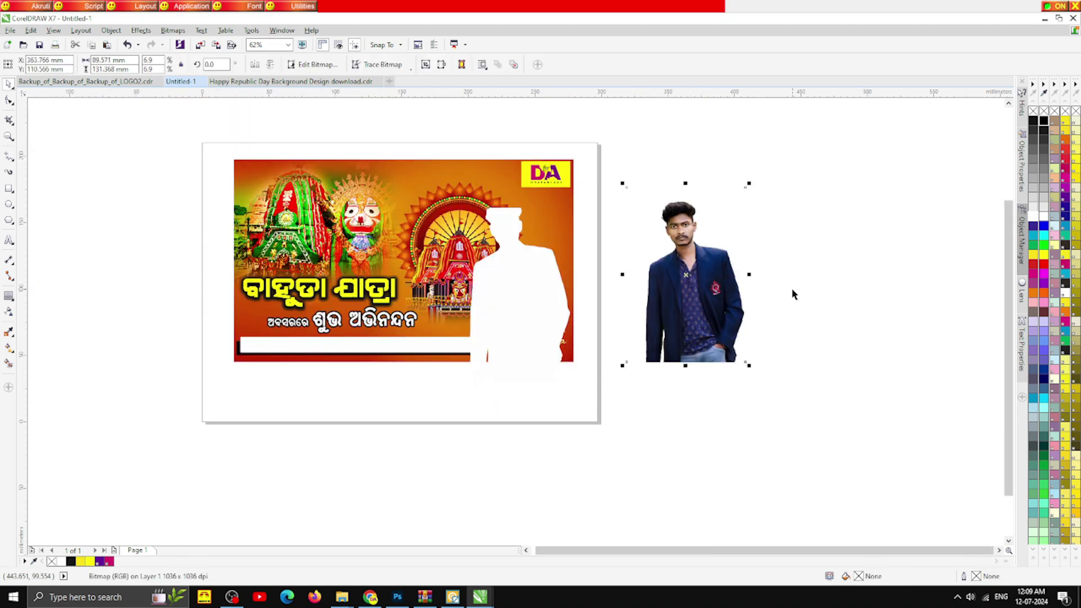
left_click(781, 289)
key("ctrl+z")
scroll(504, 262, "up", 1)
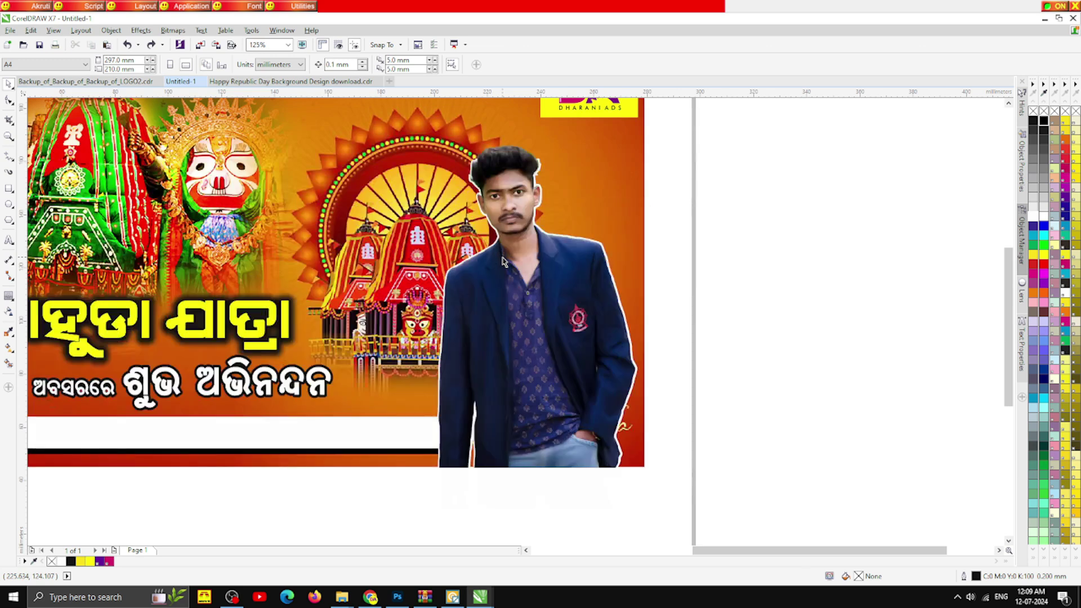
scroll(499, 265, "down", 1)
Delete the white silhouette from behind the man's photo and place the photo back at the banner's right end
key("ctrl+shift+z")
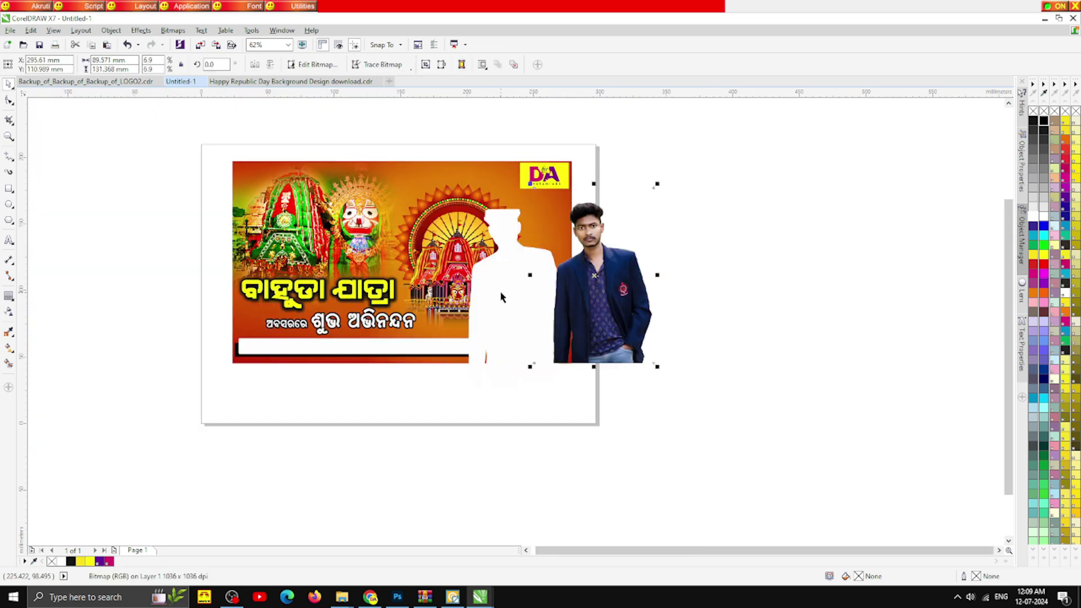
key("Delete")
left_click_drag(606, 316, 530, 311)
scroll(526, 307, "up", 2)
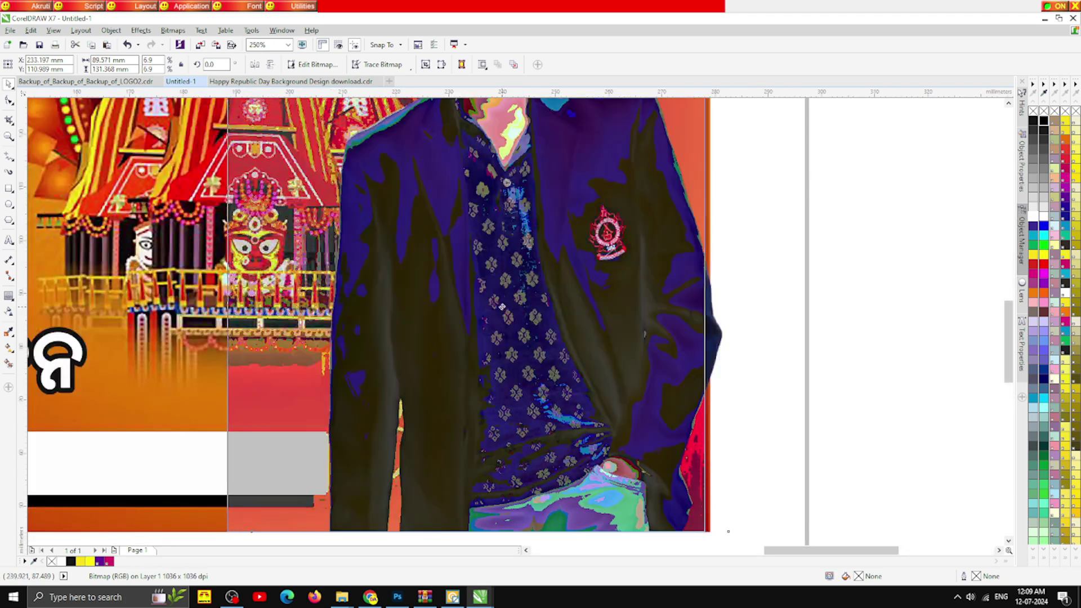
scroll(526, 306, "down", 2)
left_click(685, 365)
scroll(535, 253, "up", 1)
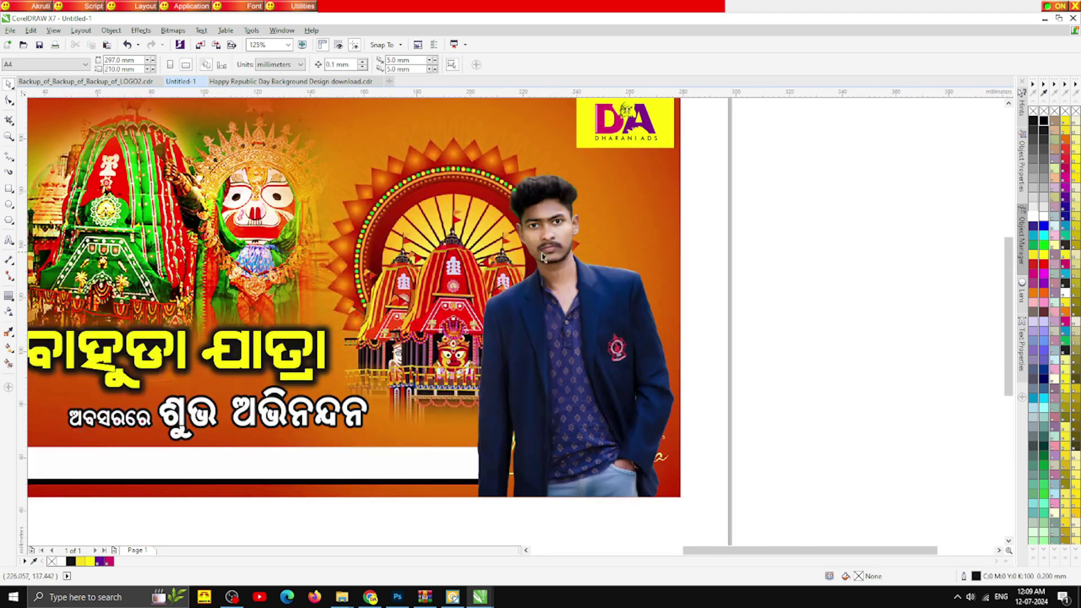
Apply a drop shadow around the man's photo and colour it blue
left_click(534, 253)
left_click(9, 296)
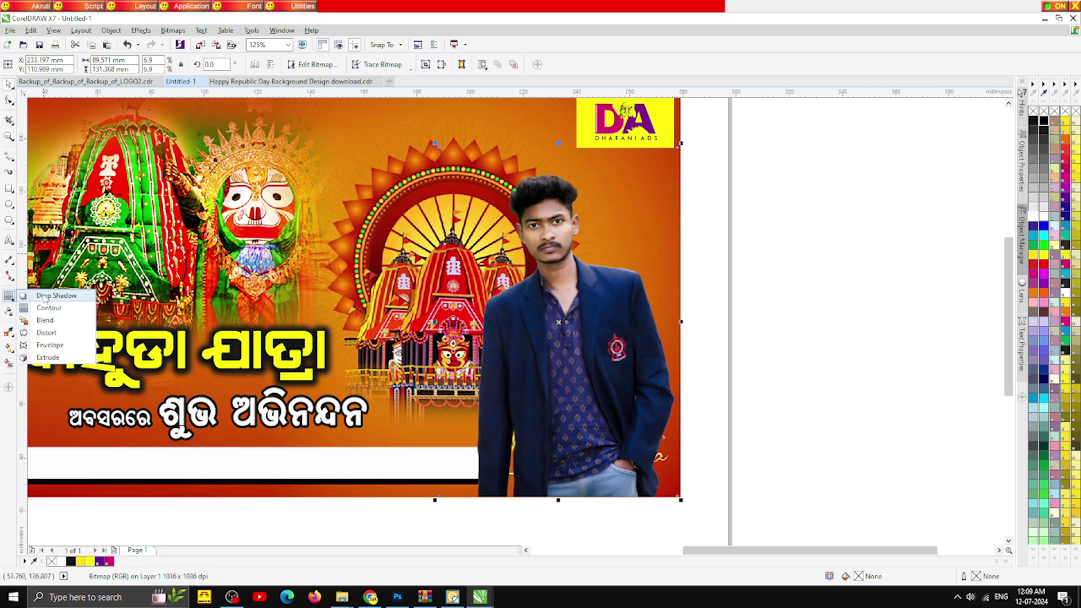
left_click(47, 299)
left_click_drag(456, 327, 675, 322)
left_click(427, 64)
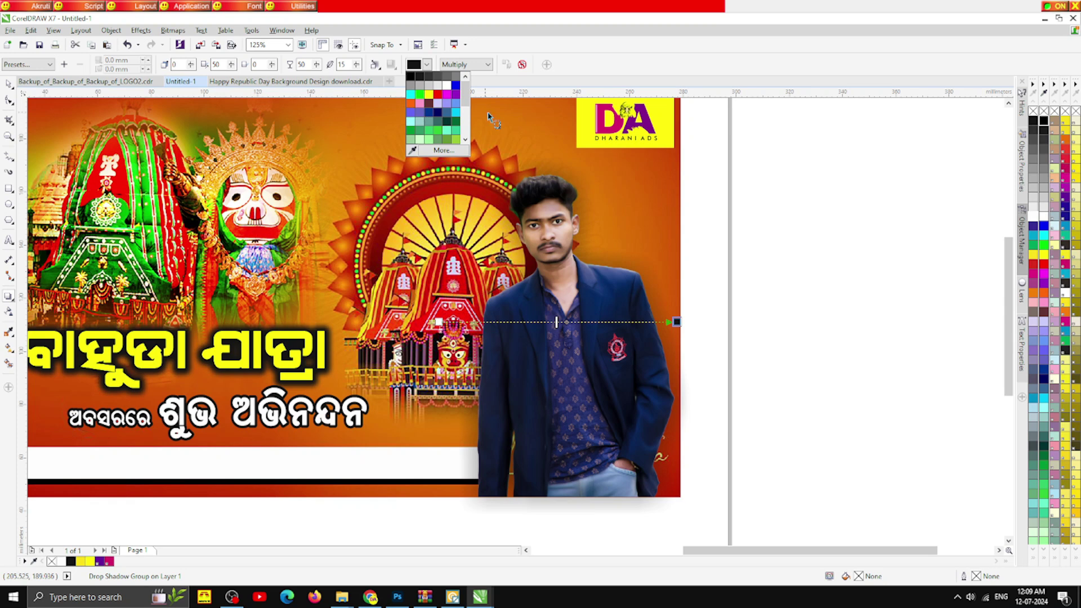
left_click(455, 85)
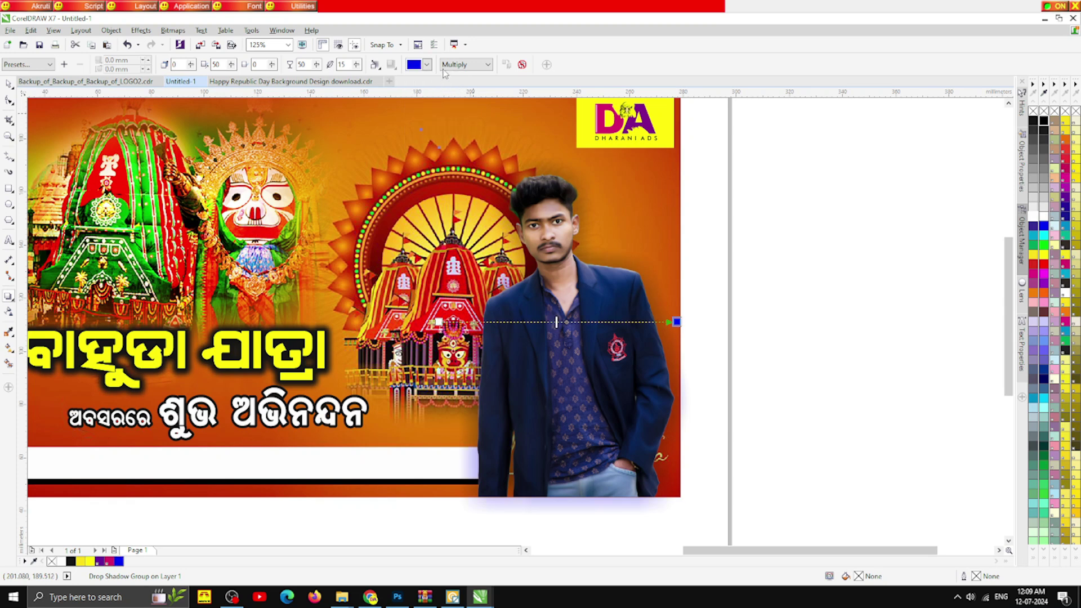
Set the photo's blue drop shadow to the Normal merge mode with an opacity of 98
left_click(461, 64)
left_click(453, 74)
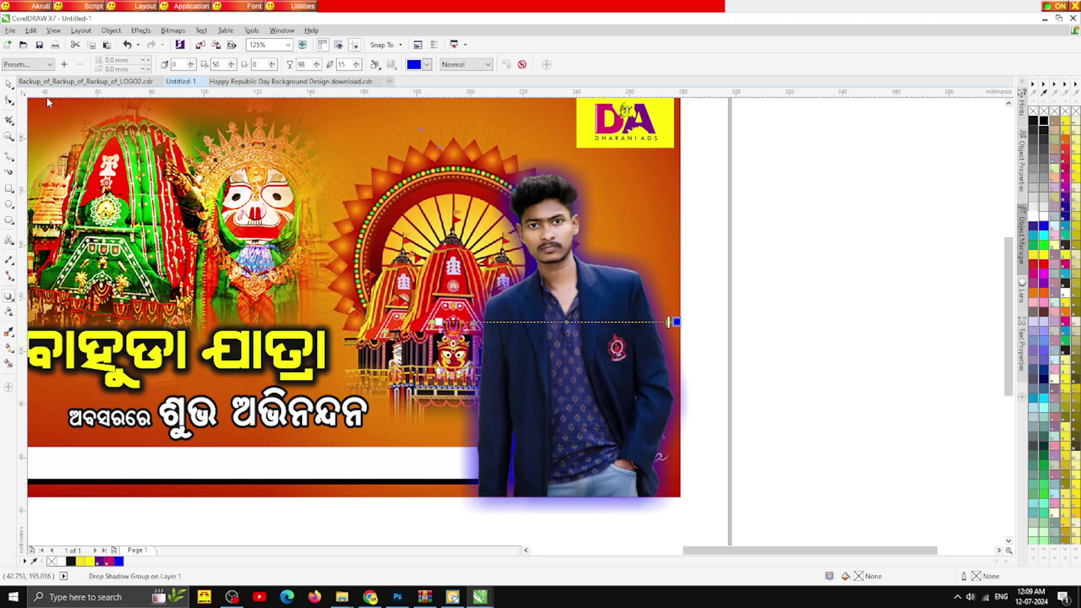
left_click(743, 331)
scroll(592, 328, "down", 2)
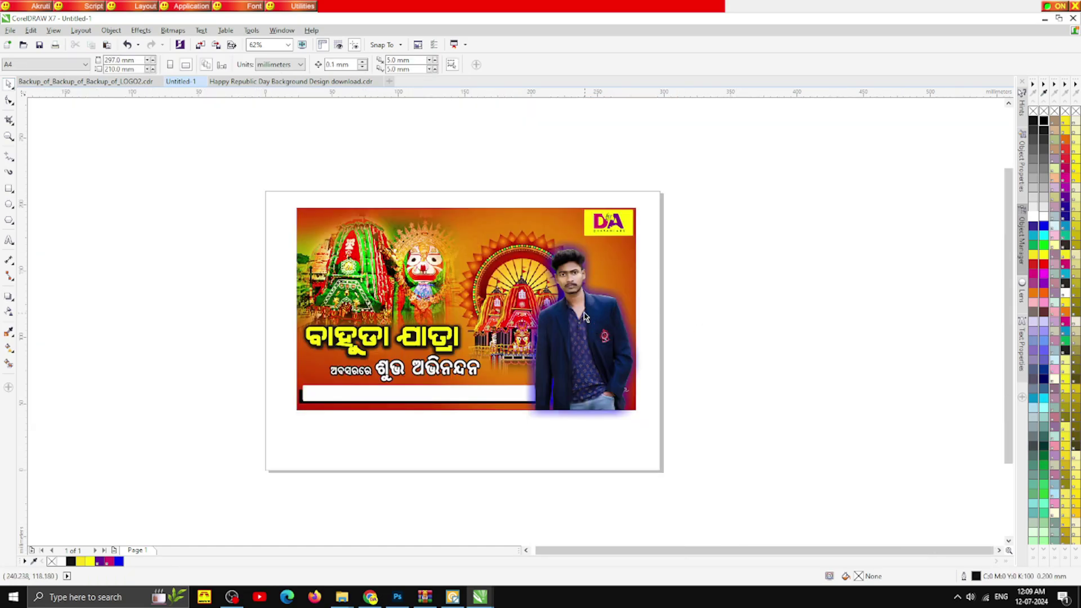
scroll(584, 317, "up", 2)
scroll(583, 316, "down", 2)
Draw a rectangle about 256 by 152 mm over the whole banner and move it below the page
left_click(9, 189)
left_click_drag(296, 208, 637, 410)
left_click(8, 84)
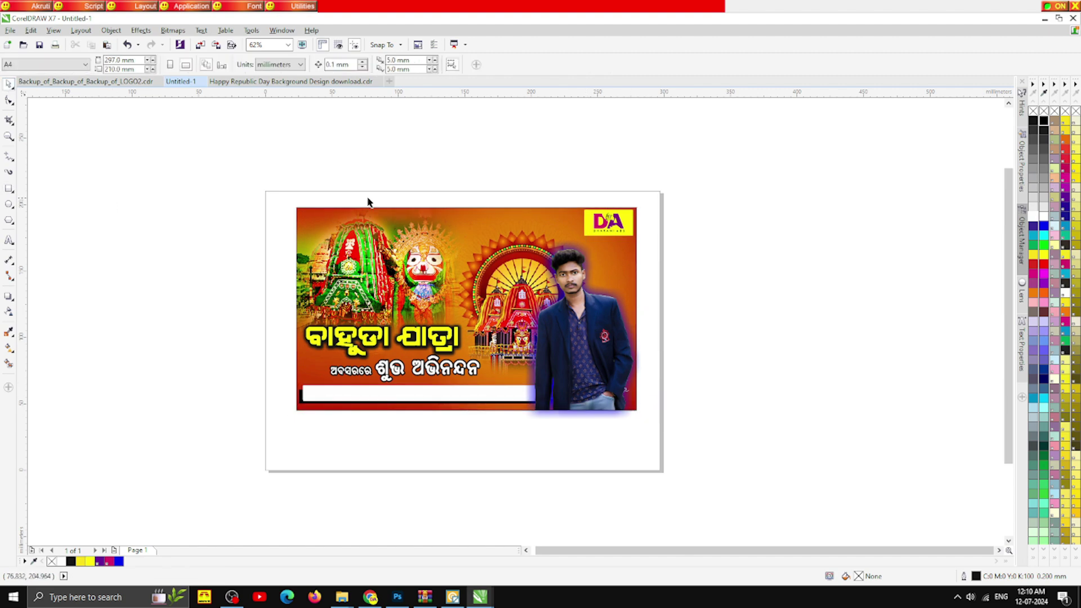
scroll(366, 202, "down", 2)
left_click_drag(394, 205, 393, 270)
Select all the banner's objects on the page and group them
scroll(466, 260, "up", 1)
left_click_drag(512, 278, 487, 278)
right_click(291, 172)
left_click(545, 223)
key("ctrl+g")
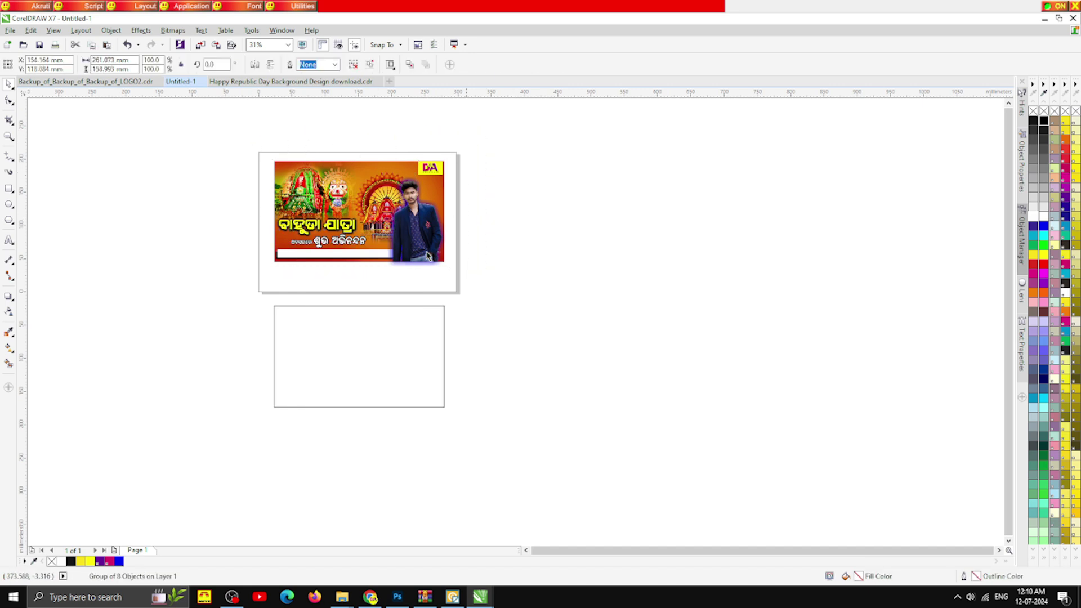
Move the grouped banner below the page, bring it back onto the page and delete the empty rectangle
right_click(322, 211)
key("Escape")
left_click_drag(428, 267, 429, 410)
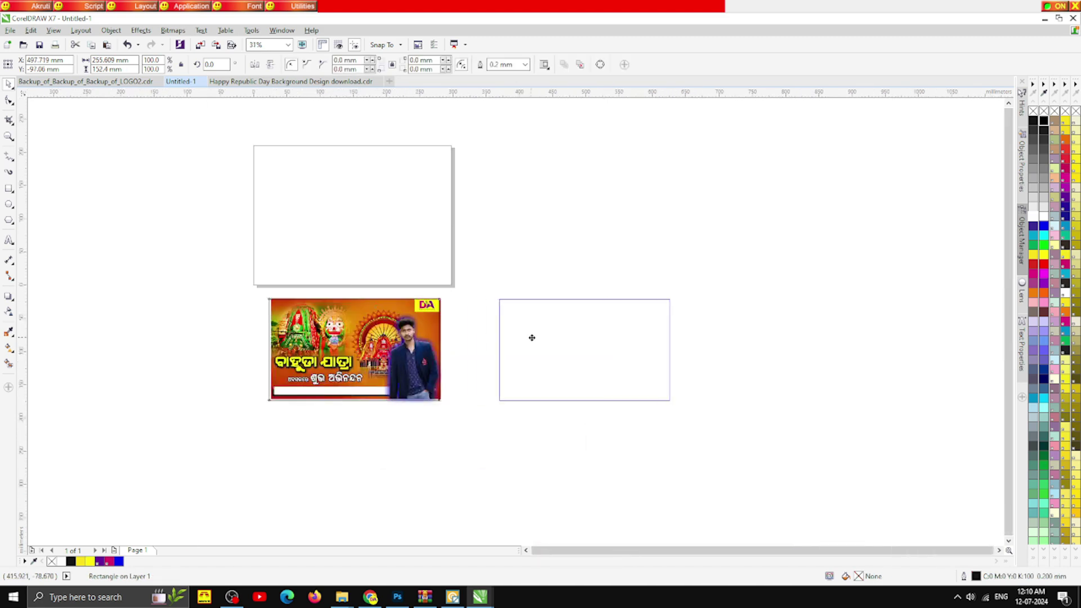
left_click_drag(343, 313, 341, 180)
left_click(497, 210)
scroll(346, 178, "up", 2)
left_click(362, 221)
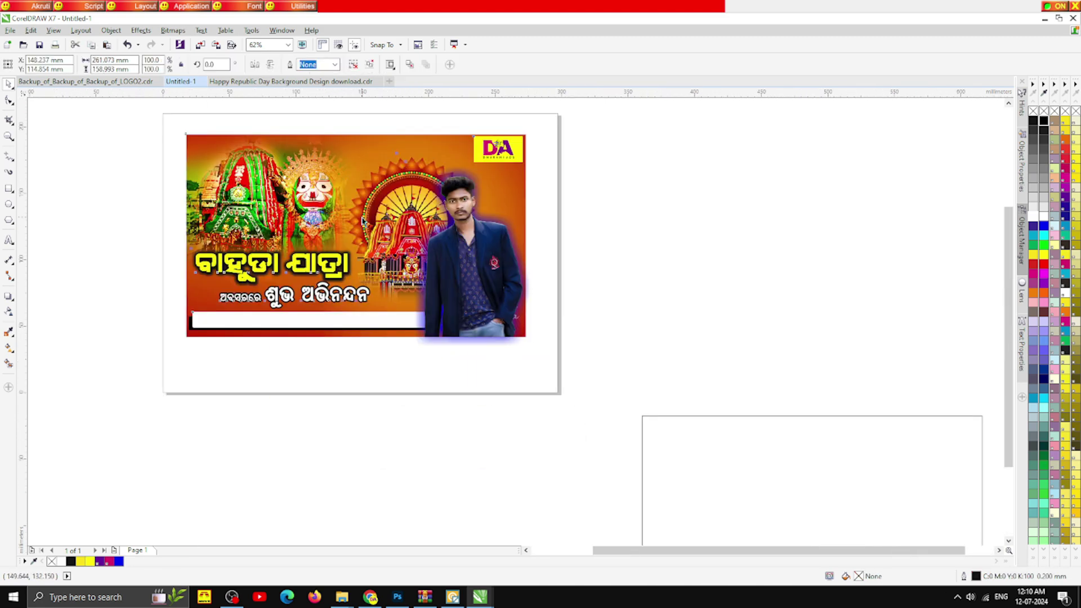
left_click(707, 464)
key("Delete")
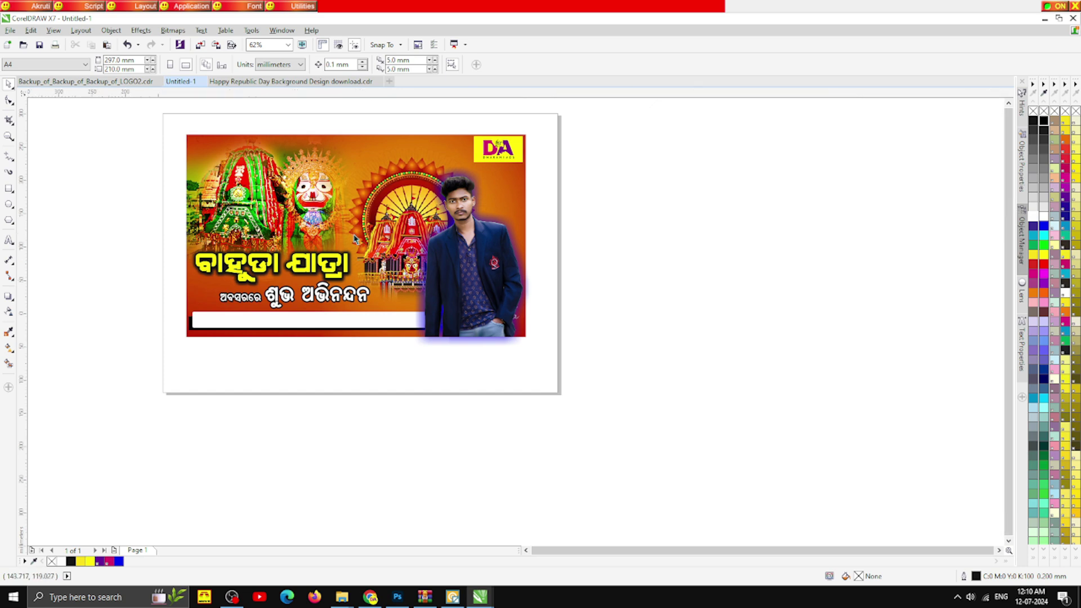
Start an artistic text line on the white strip at the banner's base in the font Akash OD 01
scroll(322, 195, "up", 2)
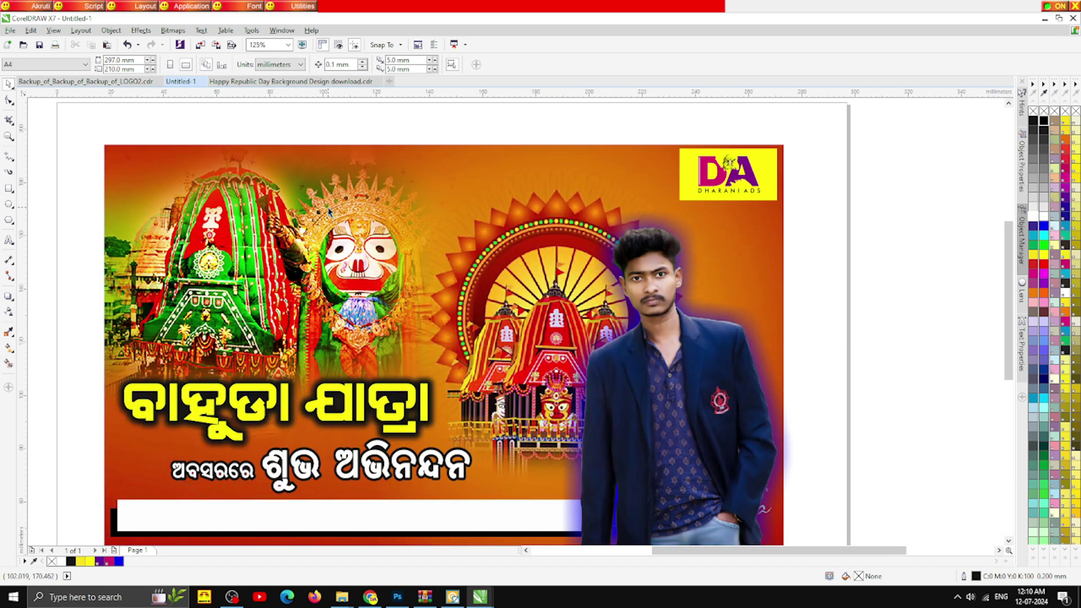
scroll(360, 208, "down", 2)
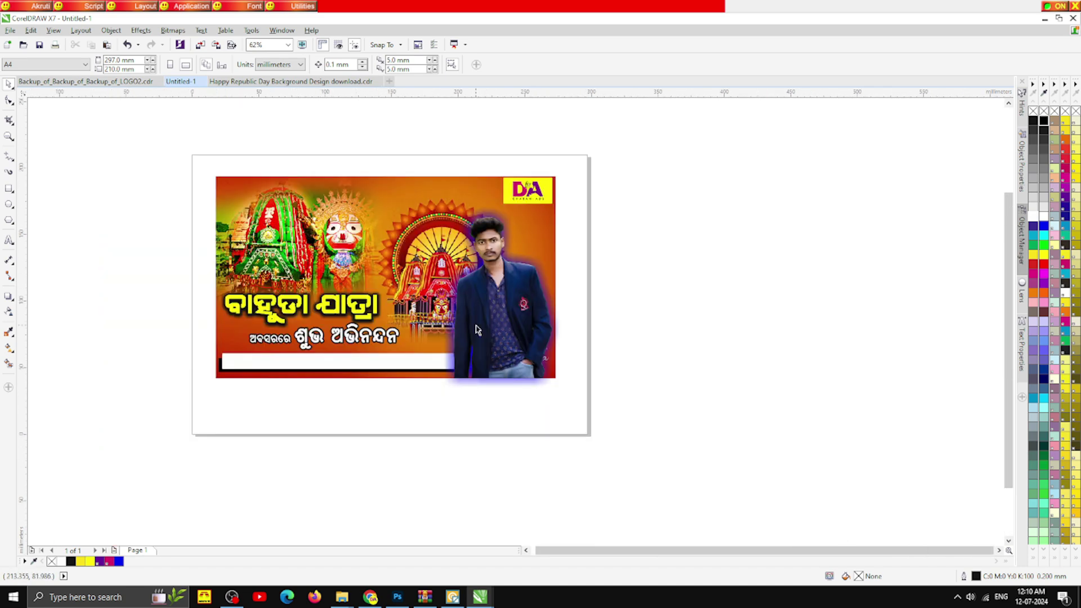
scroll(384, 347, "up", 2)
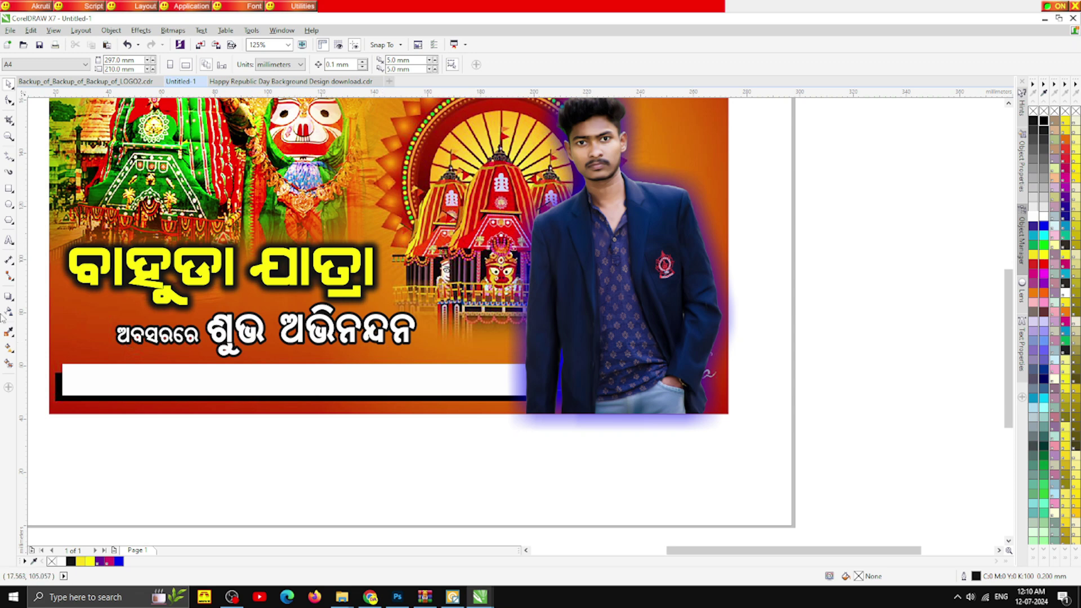
left_click(9, 240)
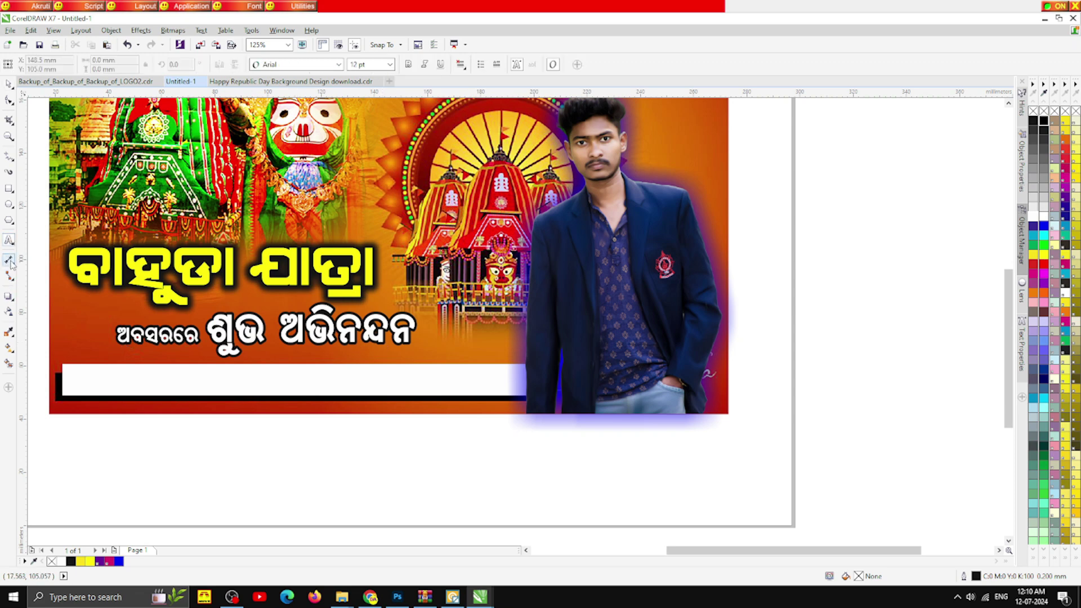
left_click(145, 378)
left_click(284, 64)
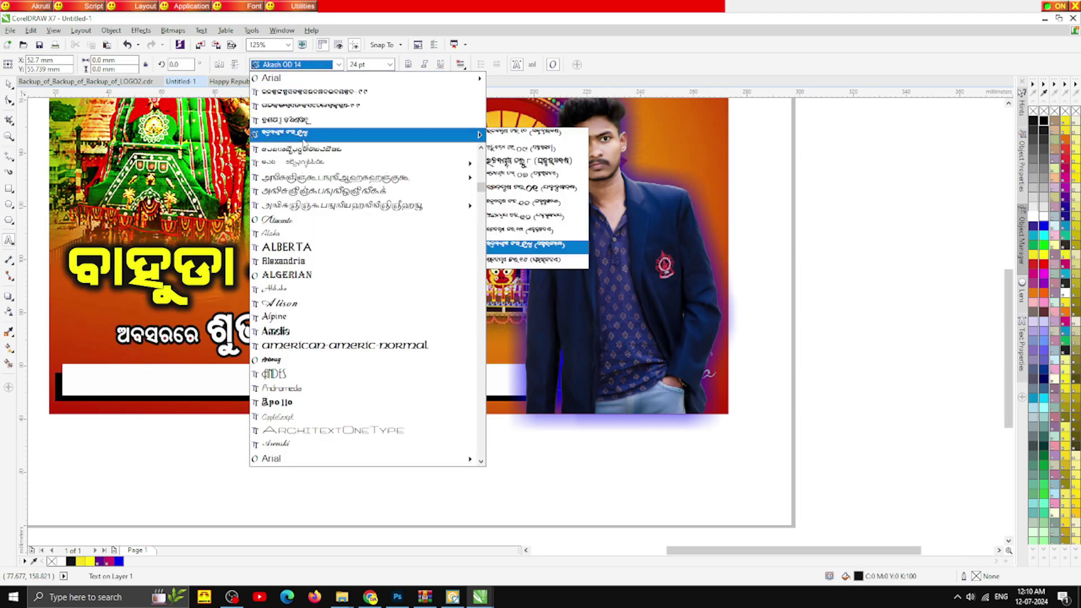
mouse_move(307, 138)
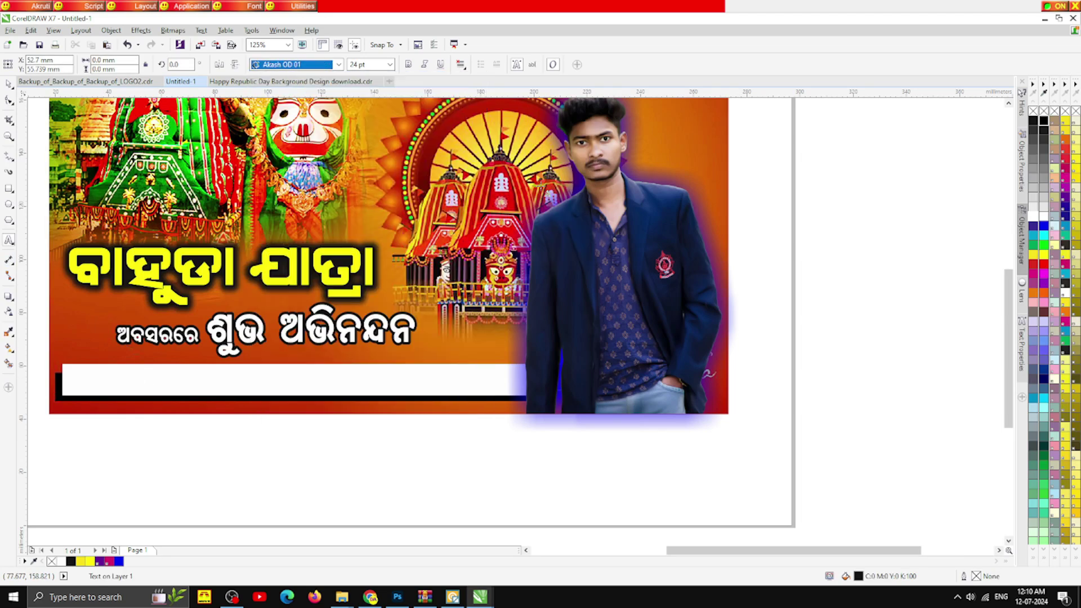
left_click(526, 132)
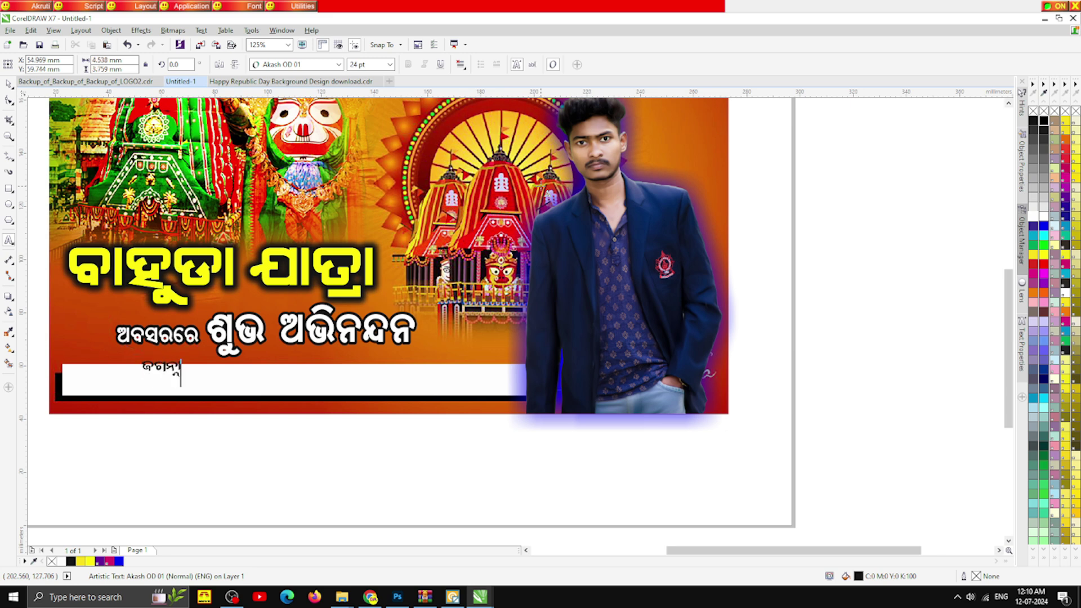
Enter the opening words of the prayer line, "ଜଗନ୍ନାଥ ସ୍ୱାମୀ ନୟନ", correcting the mistyped second word
type("ାଥ ସ୍ୱାମ")
key("BackSpace")
key("BackSpace")
key("BackSpace")
key("BackSpace")
key("BackSpace")
key("BackSpace")
type("ସ୍ୱାମୀ ନୟନ")
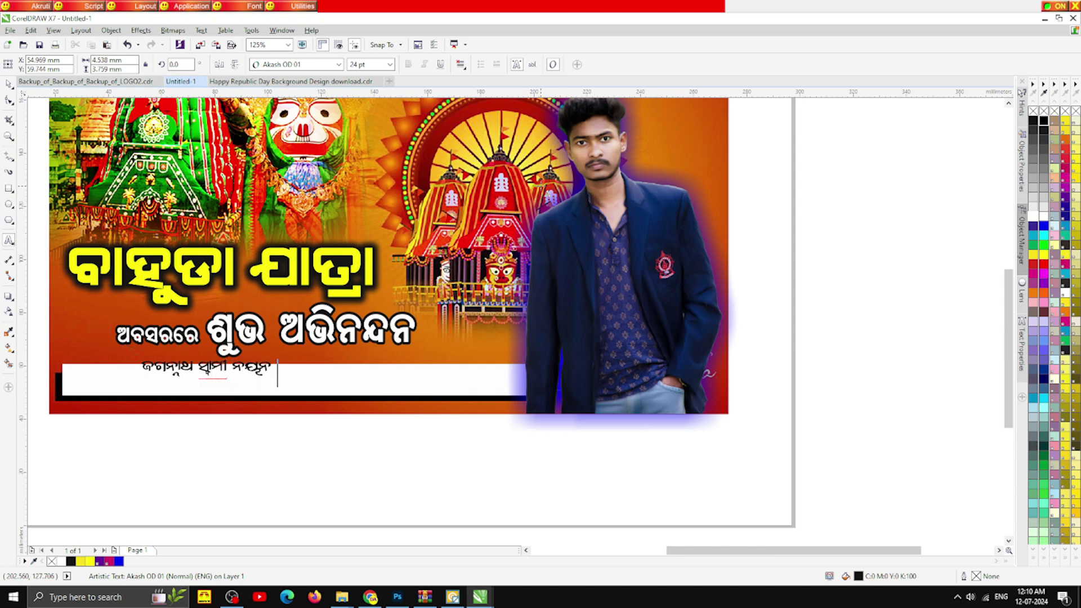
Complete the prayer line with "ପଥଗାମୀ ଭବତୁମେ !!" and finish editing the text
type(" ପ")
type("ଥ")
type("ଗାମୀ")
type(" ଭ୍")
type("ବ")
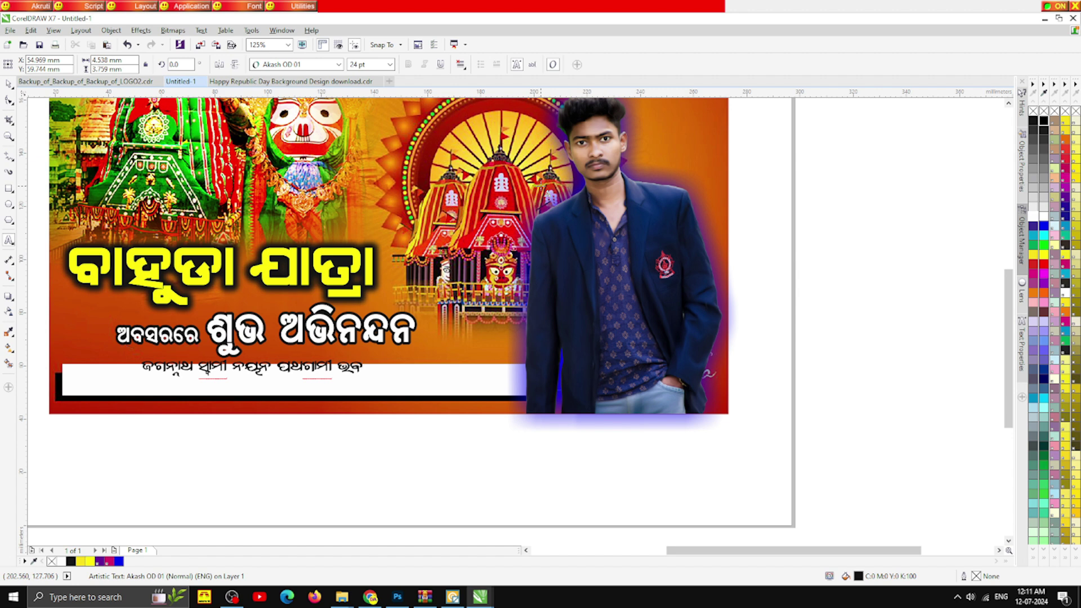
type("ତୁମେ")
type("!!")
key("Escape")
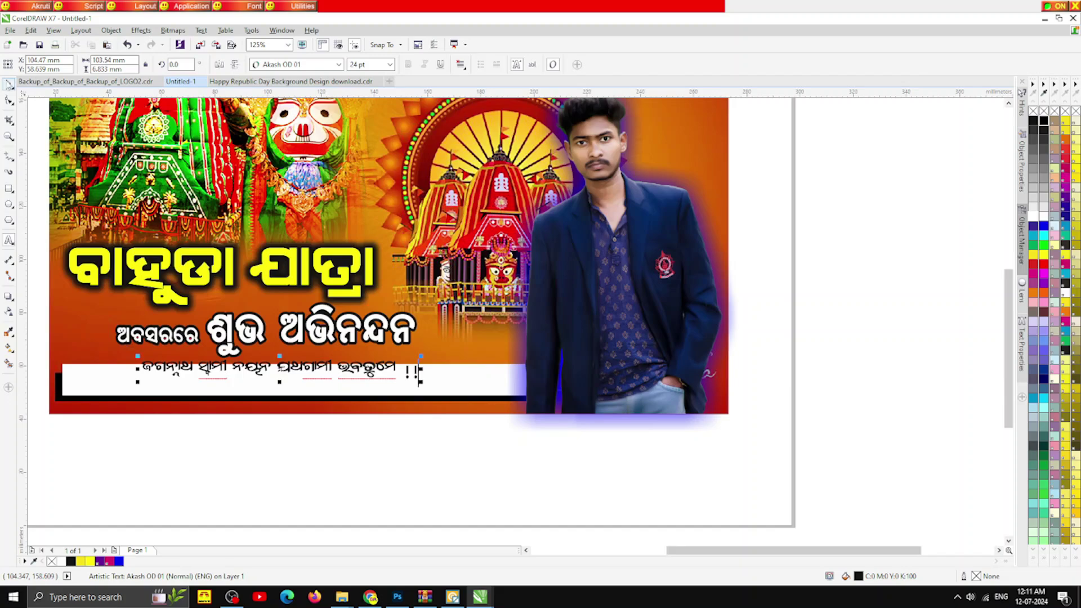
Move the prayer line inside the white strip near its left end and enlarge it to about 125 mm wide
scroll(162, 355, "up", 4)
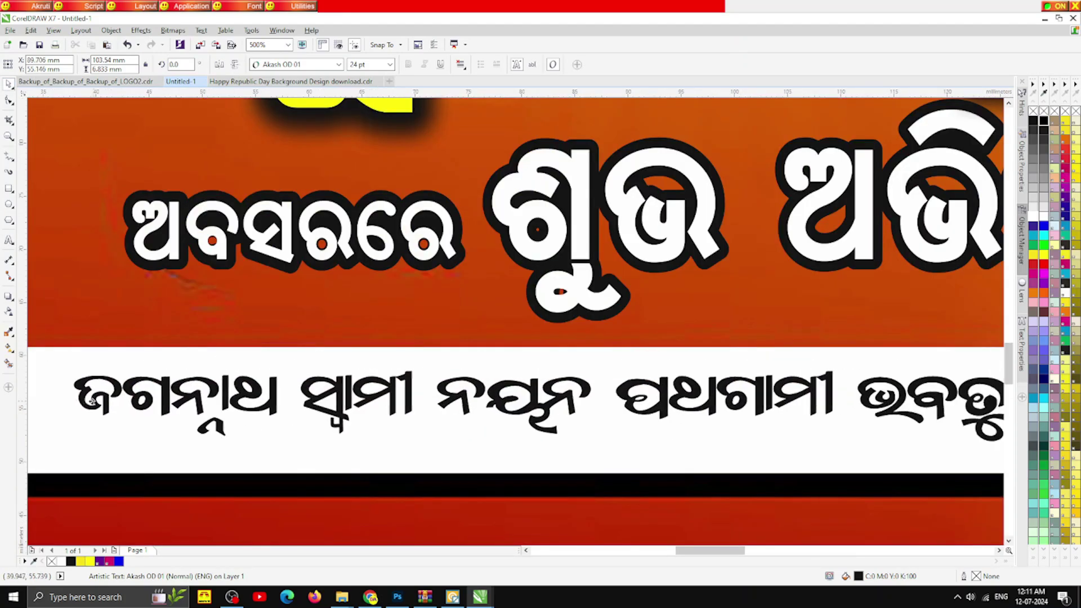
left_click_drag(92, 399, 30, 400)
scroll(219, 381, "down", 4)
scroll(291, 387, "up", 2)
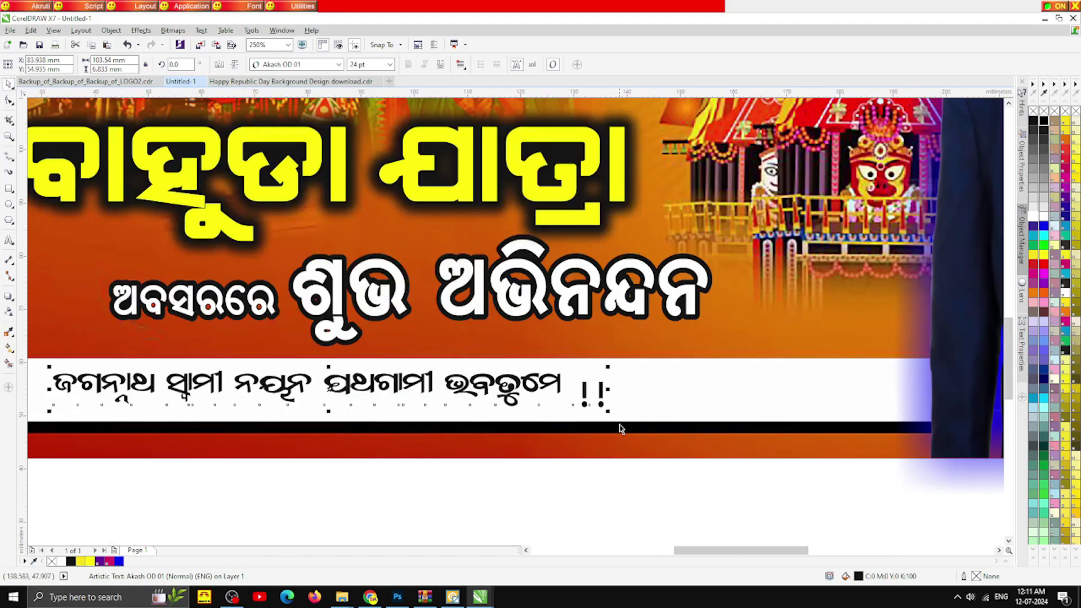
left_click_drag(608, 411, 720, 418)
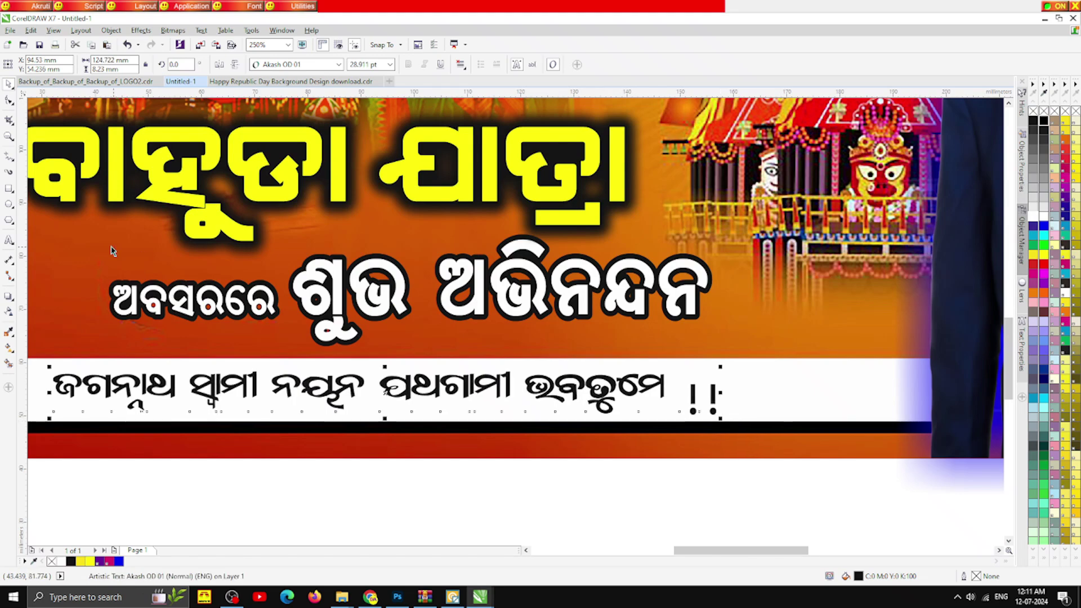
Delete the "!!" from the end of the prayer line
left_click(9, 239)
left_click_drag(673, 393, 805, 407)
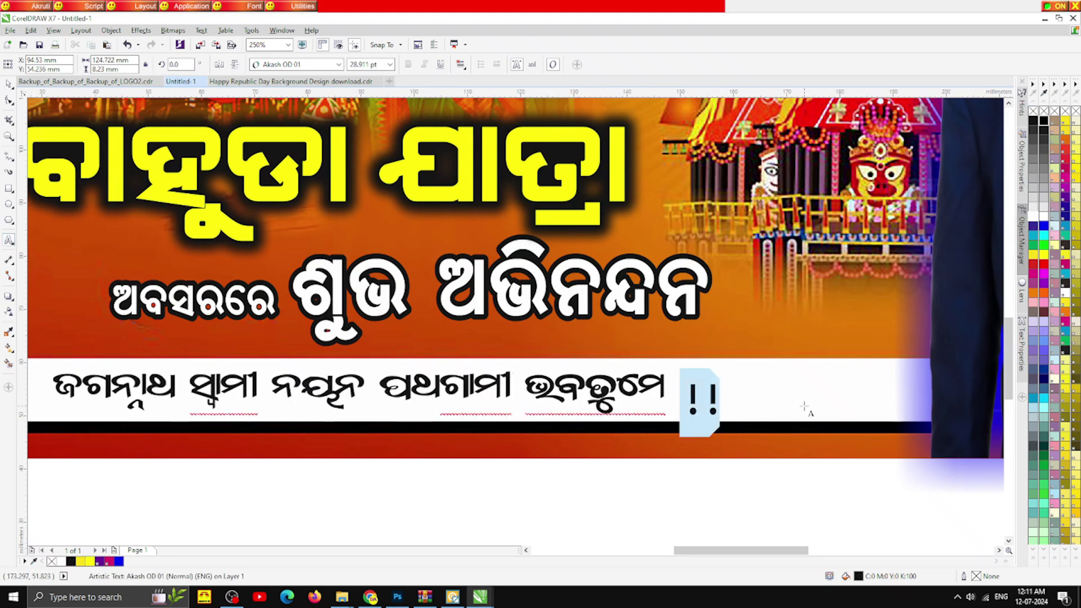
key("Delete")
scroll(518, 234, "down", 2)
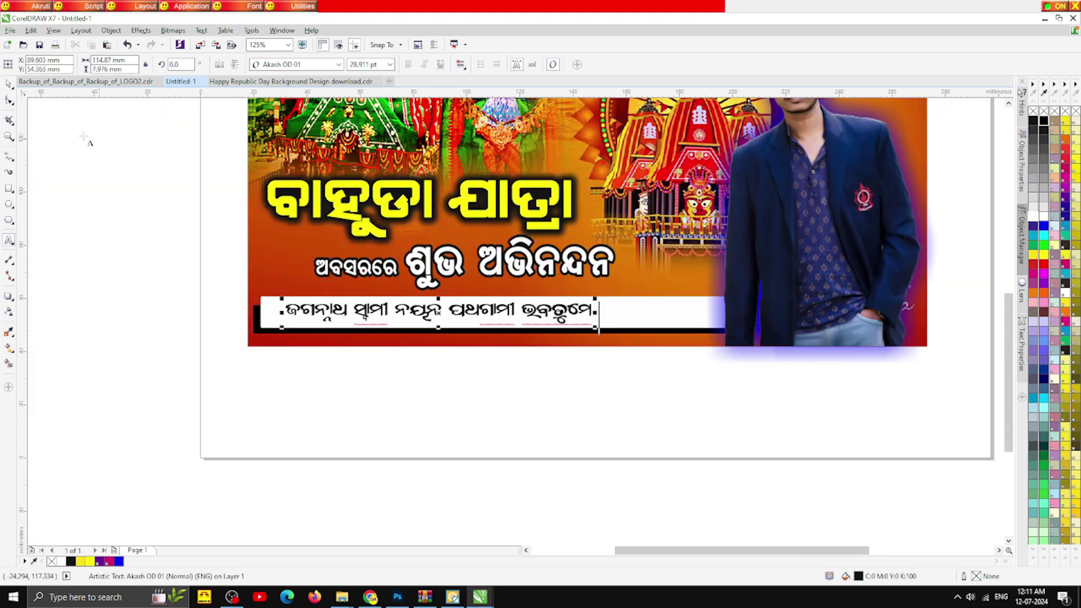
Nudge the prayer line about 1.2 mm to the left within the white strip
left_click(10, 84)
key("Left")
key("Left")
key("Left")
key("Left")
key("Left")
key("Left")
key("Left")
key("Left")
key("Left")
key("Left")
key("Left")
key("Left")
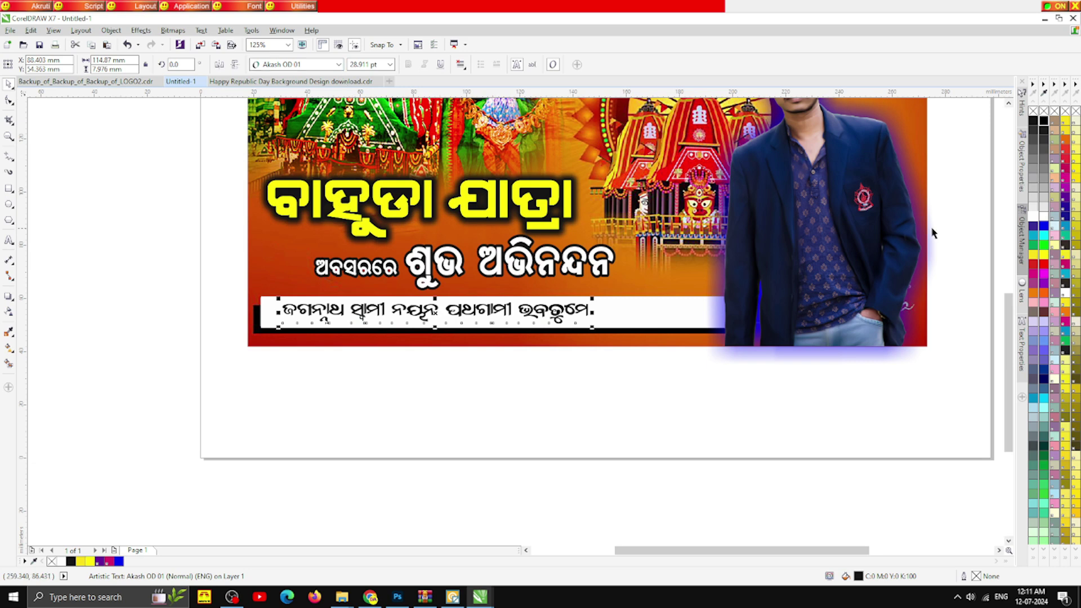
Try PANTONE Red 032 C on the prayer line, settle on a PANTONE Rubine Red C fill and deselect the text
left_click(1068, 163)
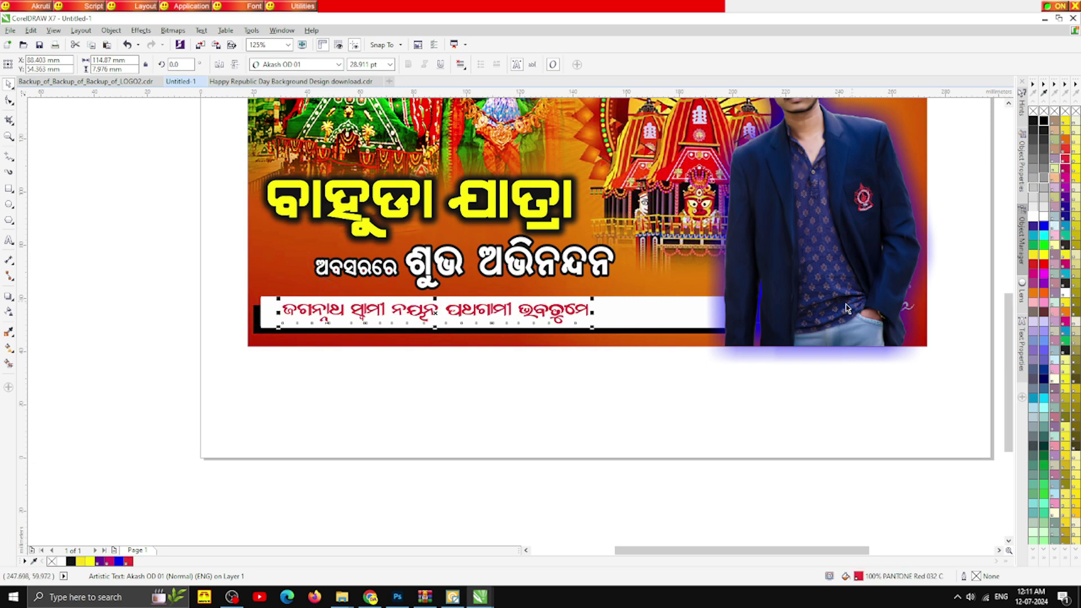
scroll(591, 386, "down", 1)
scroll(559, 332, "up", 1)
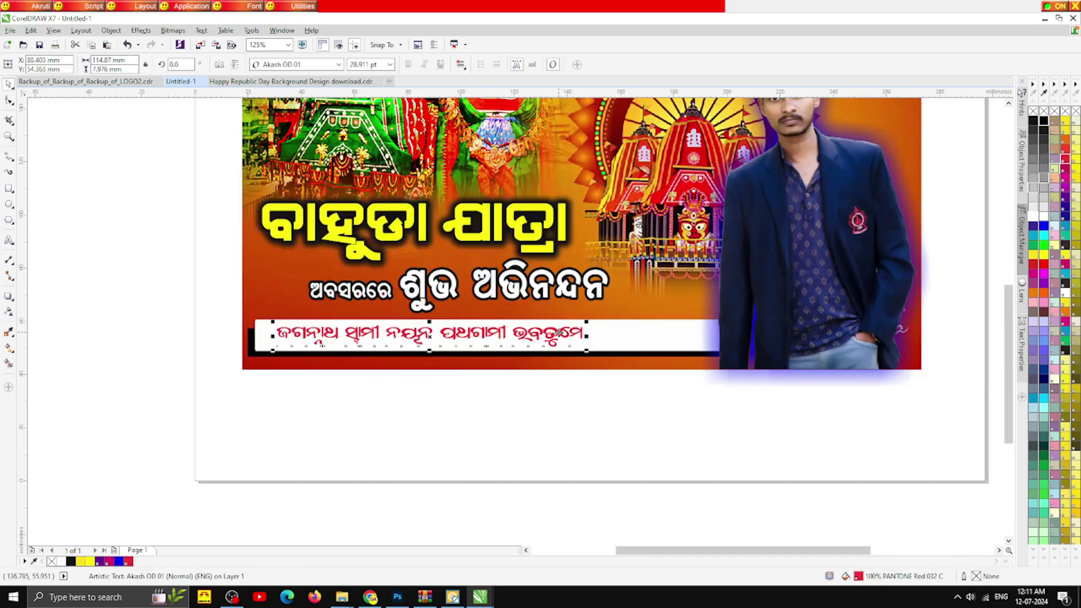
left_click(1064, 172)
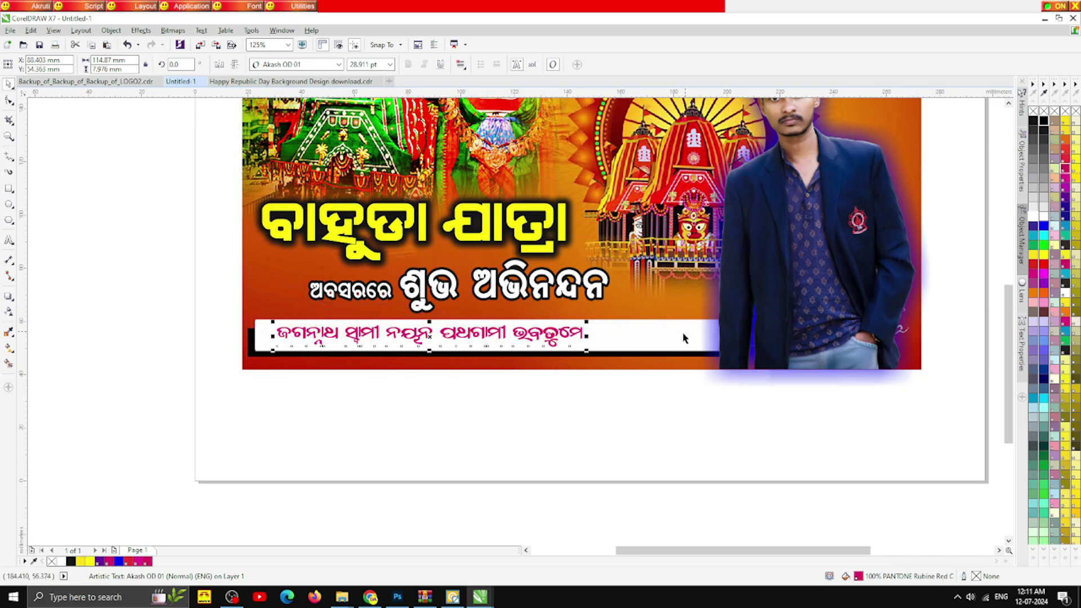
left_click(636, 415)
Examine the overall banner layout and the glow around the lower edge of the man's photo
scroll(637, 415, "down", 1)
scroll(533, 120, "up", 1)
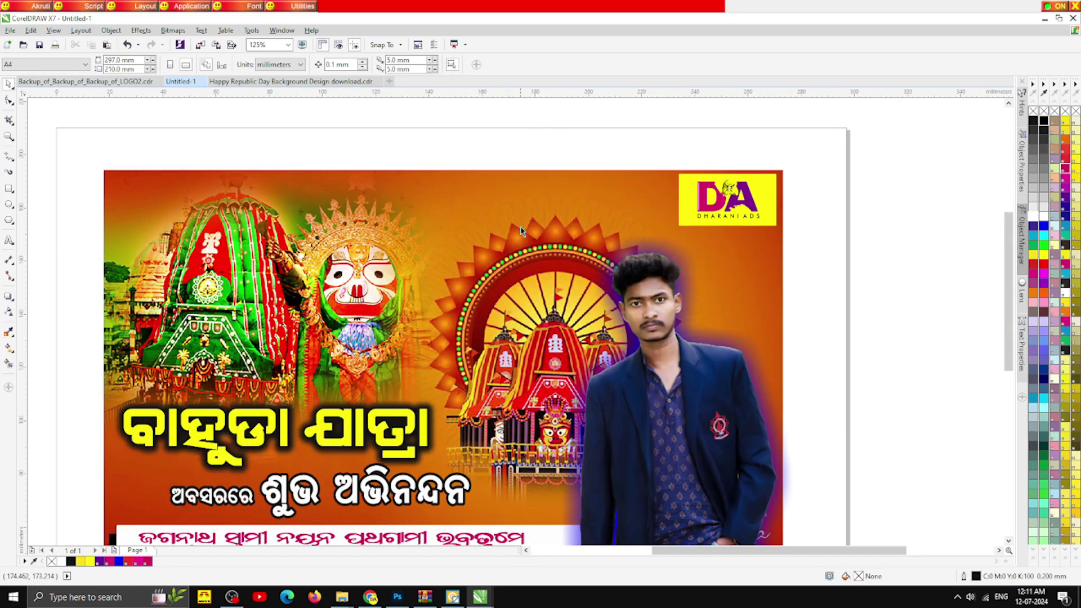
scroll(521, 231, "down", 1)
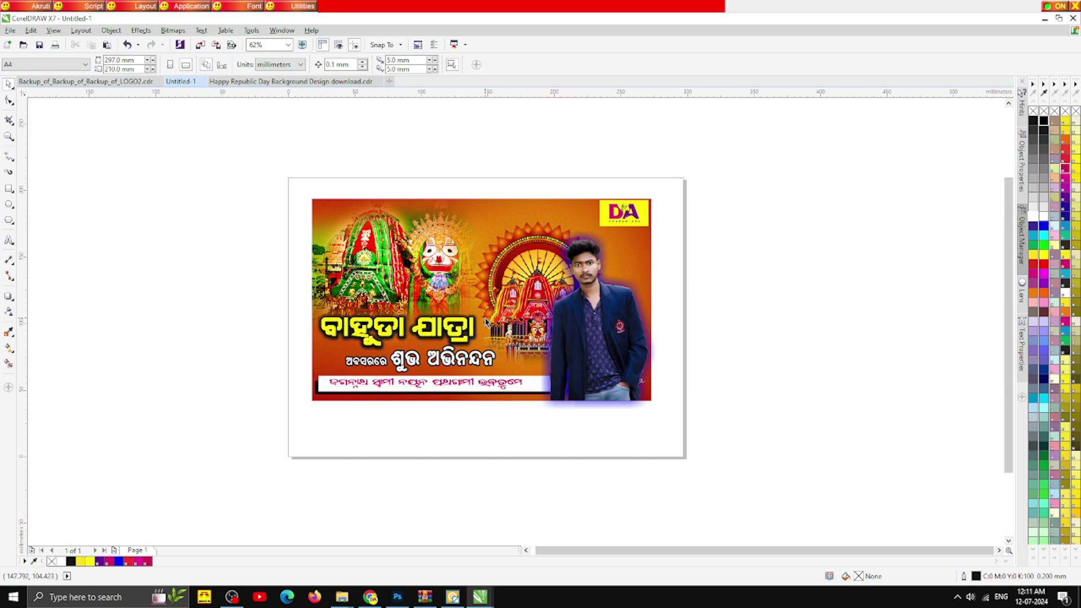
left_click(586, 382)
scroll(625, 405, "up", 1)
scroll(632, 419, "down", 1)
left_click(695, 405)
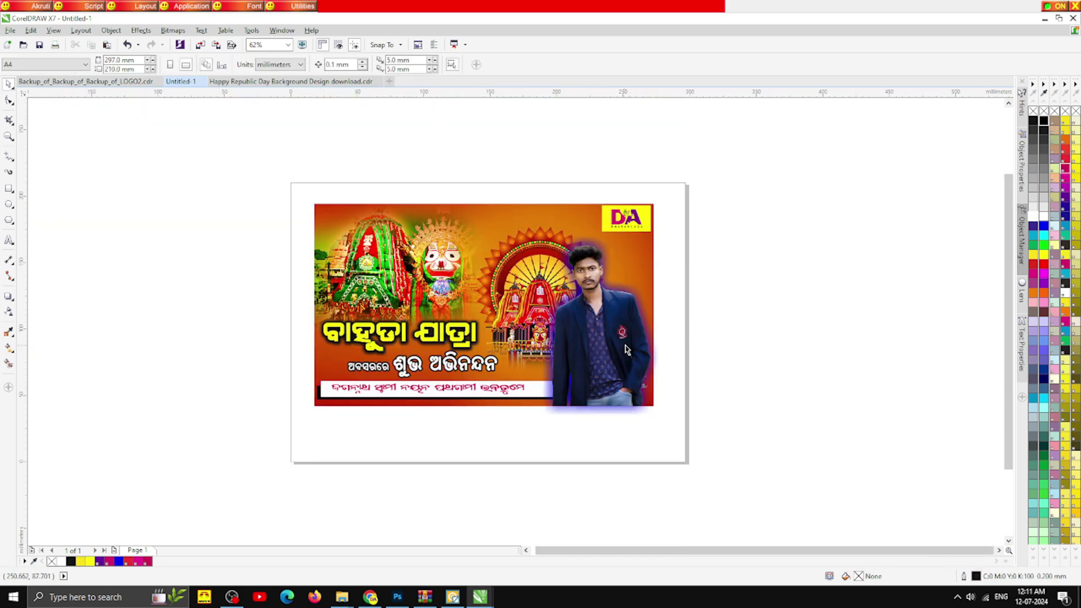
scroll(650, 340, "up", 1)
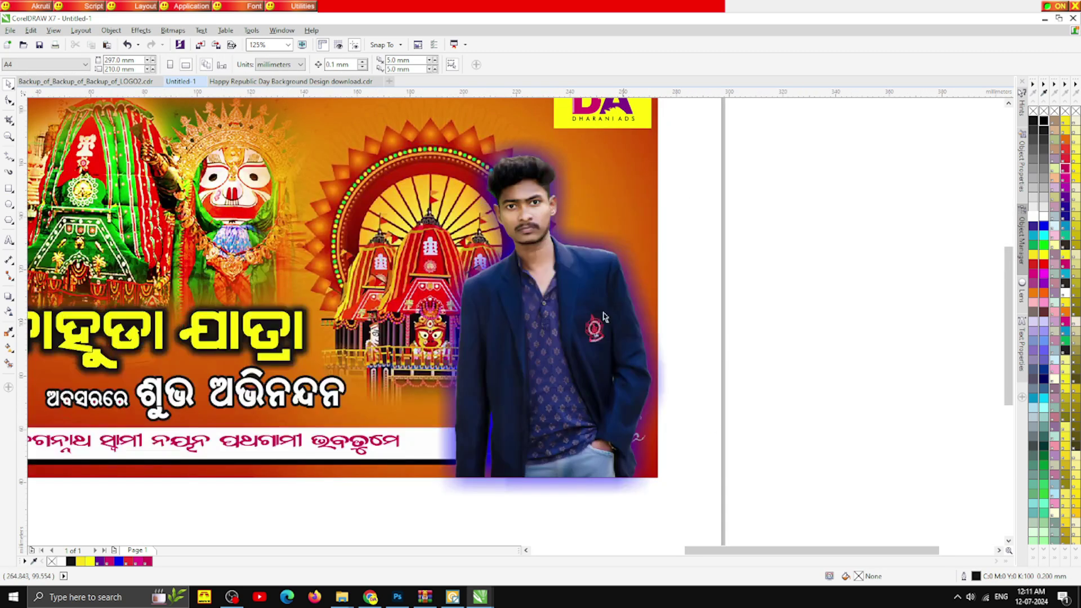
Draw a rectangle about 95 by 152 mm over the banner's right part and ungroup the banner objects
left_click(9, 189)
scroll(436, 212, "down", 1)
left_click_drag(420, 140, 726, 349)
key("space")
left_click(491, 366)
key("ctrl+z")
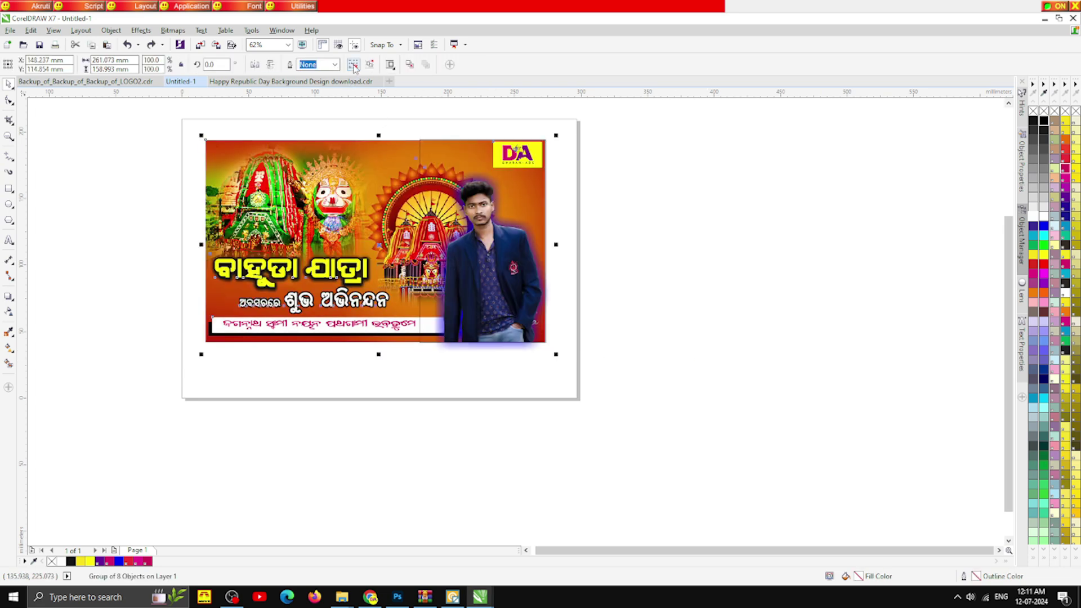
Separate the man's glowing photo from the banner and PowerClip it inside the new rectangle
left_click(600, 338)
left_click_drag(518, 353, 710, 343)
right_click(671, 231)
left_click(692, 233)
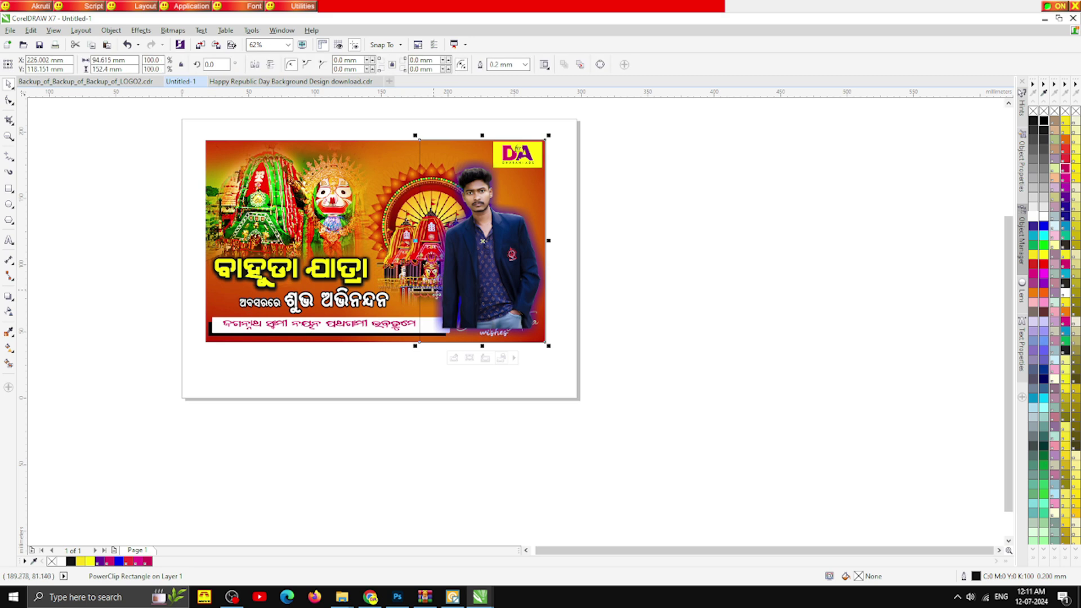
Edit the PowerClip contents, lower the man's photo to the rectangle's bottom edge, then finish editing and deselect
left_click(454, 358)
scroll(506, 313, "up", 2)
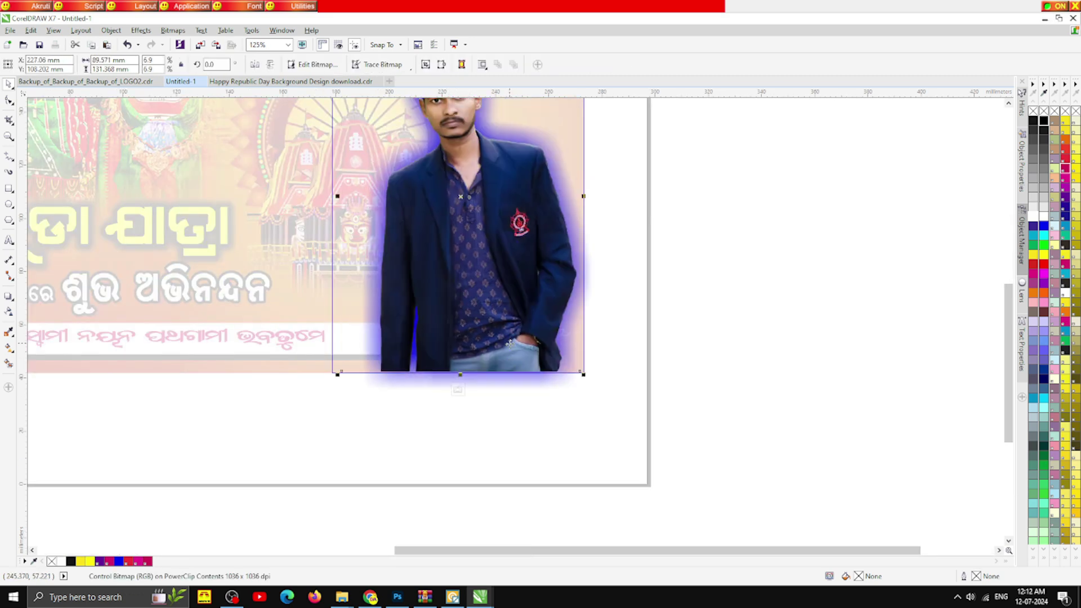
scroll(507, 312, "up", 2)
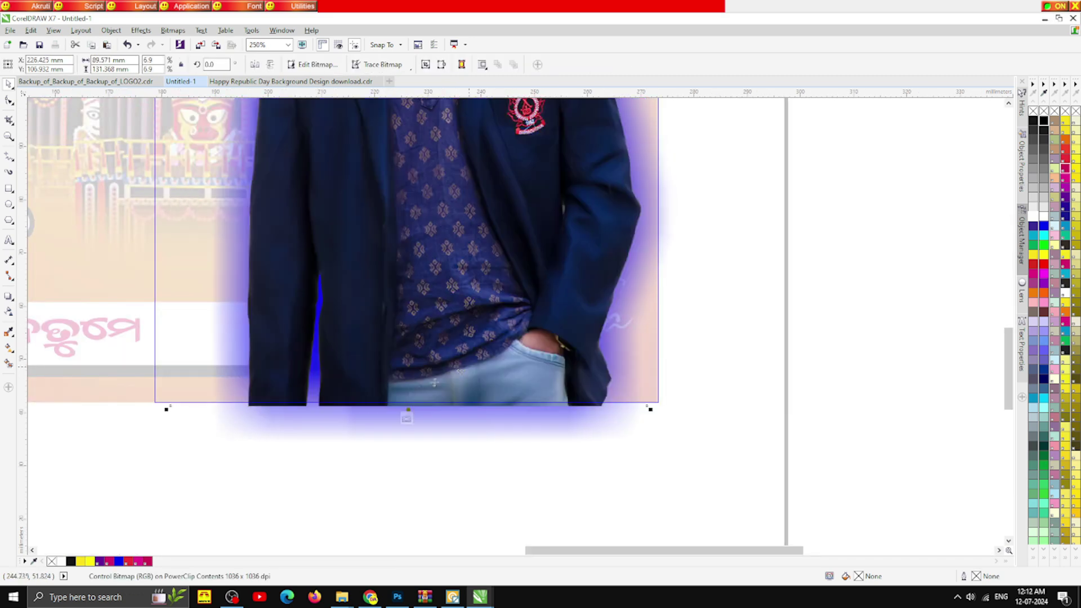
left_click(406, 417)
scroll(484, 478, "down", 4)
left_click(488, 322)
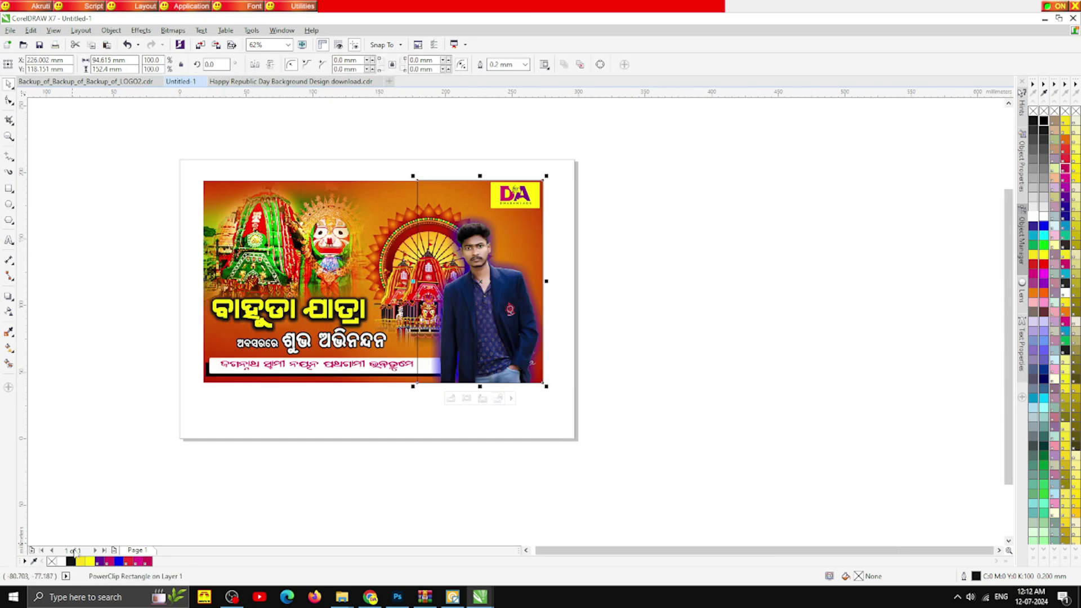
left_click(72, 507)
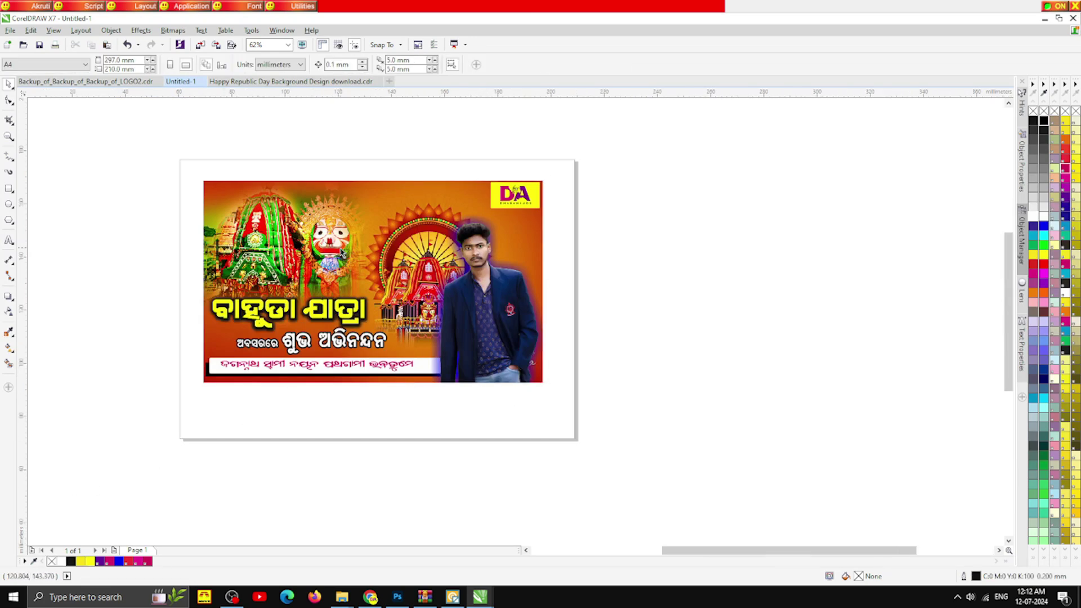
scroll(341, 252, "up", 2)
scroll(341, 253, "down", 2)
scroll(322, 250, "up", 2)
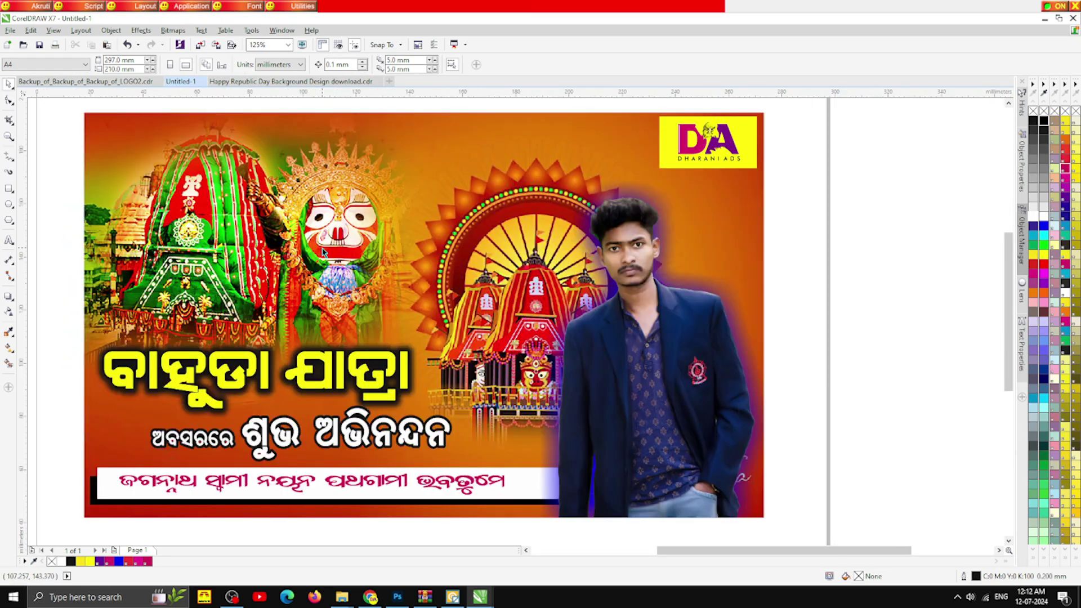
scroll(323, 250, "down", 2)
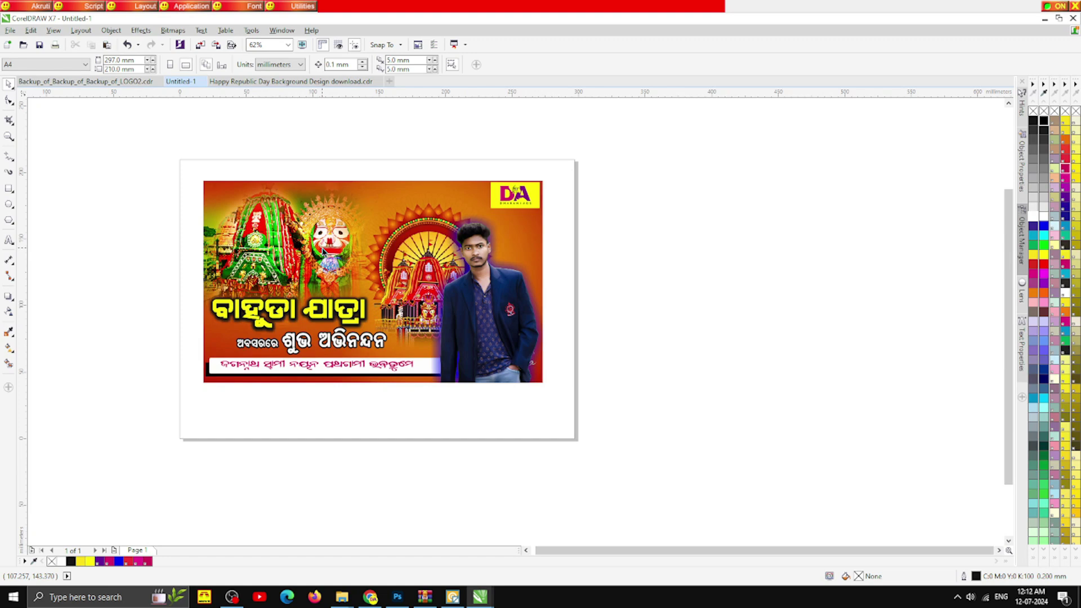
scroll(323, 250, "up", 2)
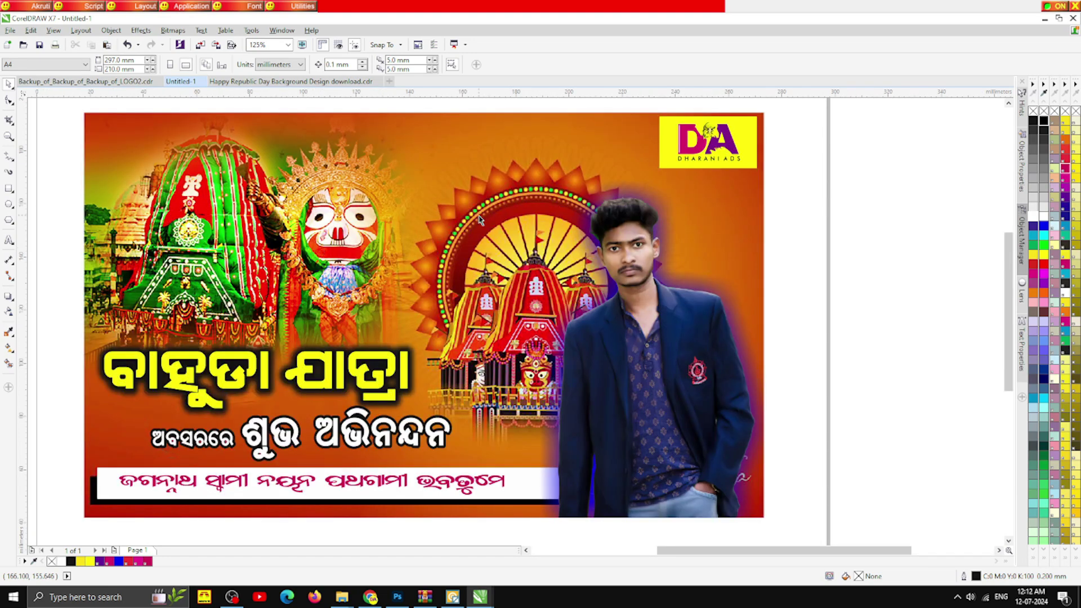
scroll(479, 220, "down", 2)
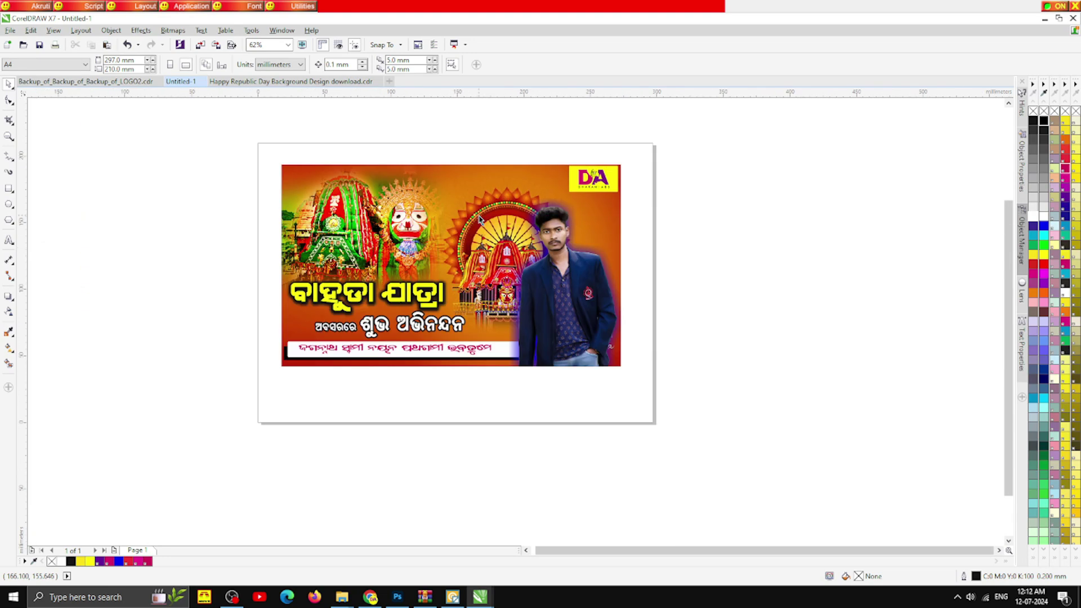